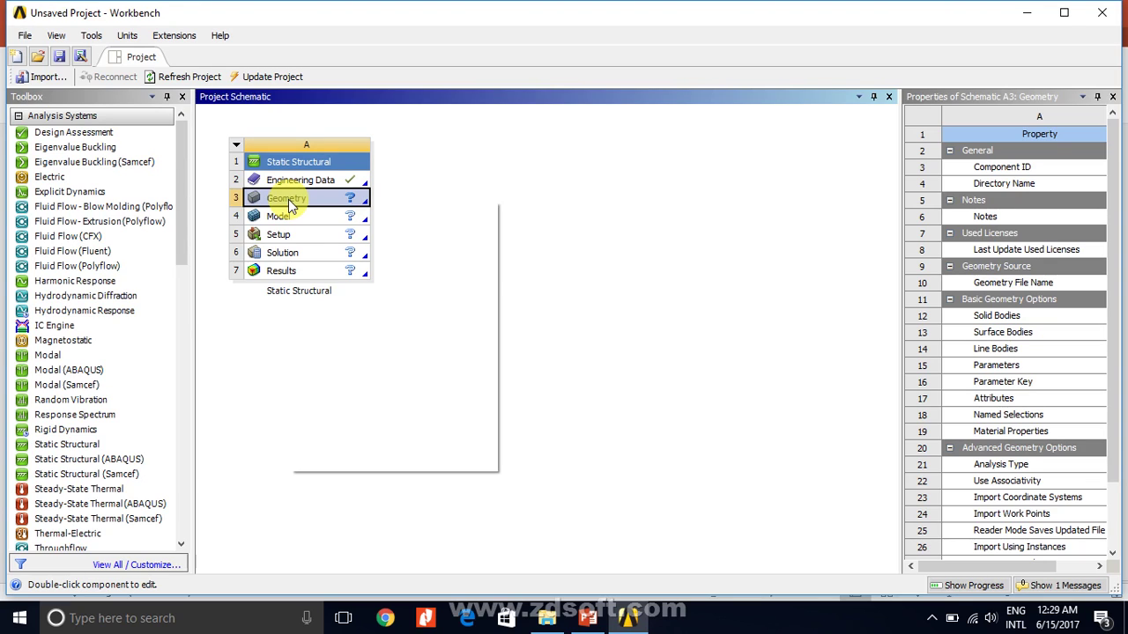
# Open the Static Structural system's geometry in DesignModeler and view the XYPlane face-on
pyautogui.rightClick(290, 202)
pyautogui.click(350, 211)
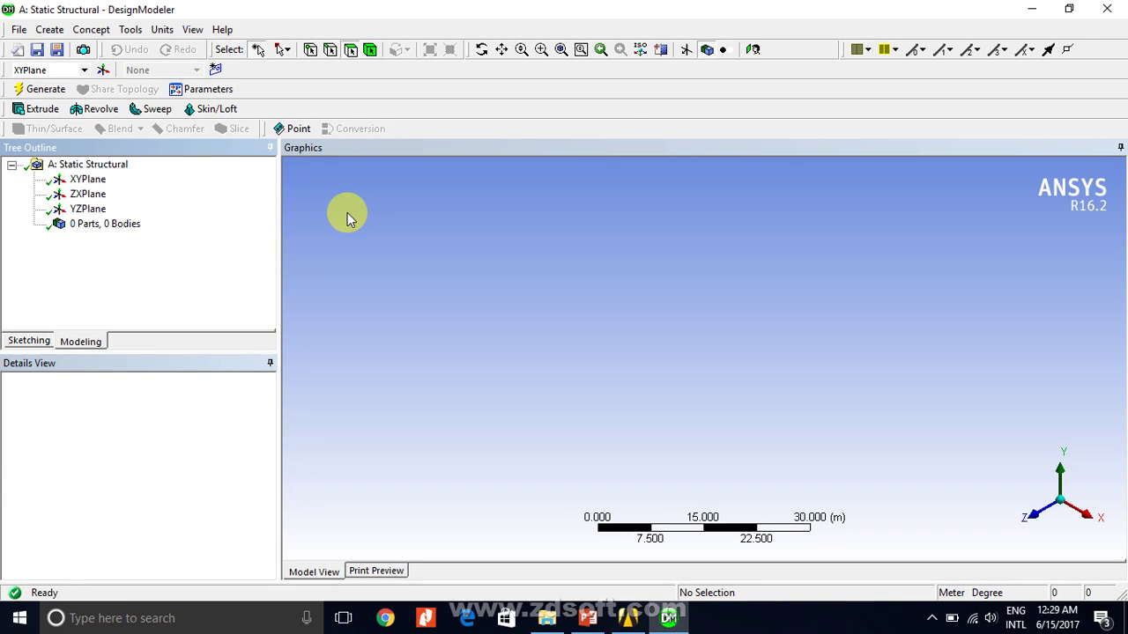
pyautogui.click(88, 179)
pyautogui.rightClick(88, 181)
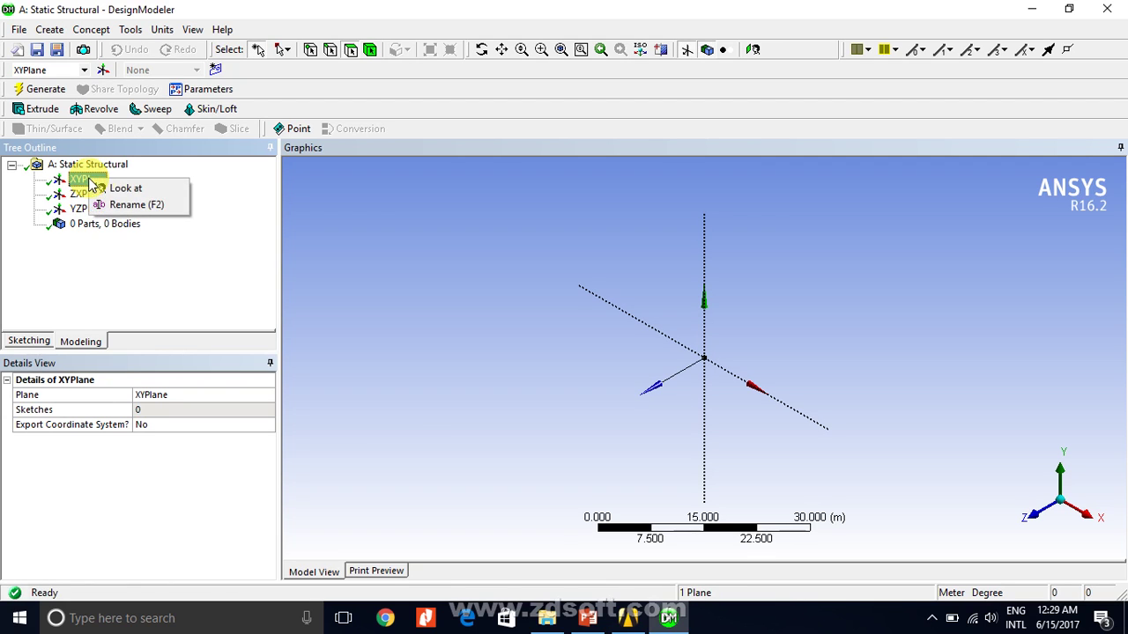
pyautogui.click(115, 188)
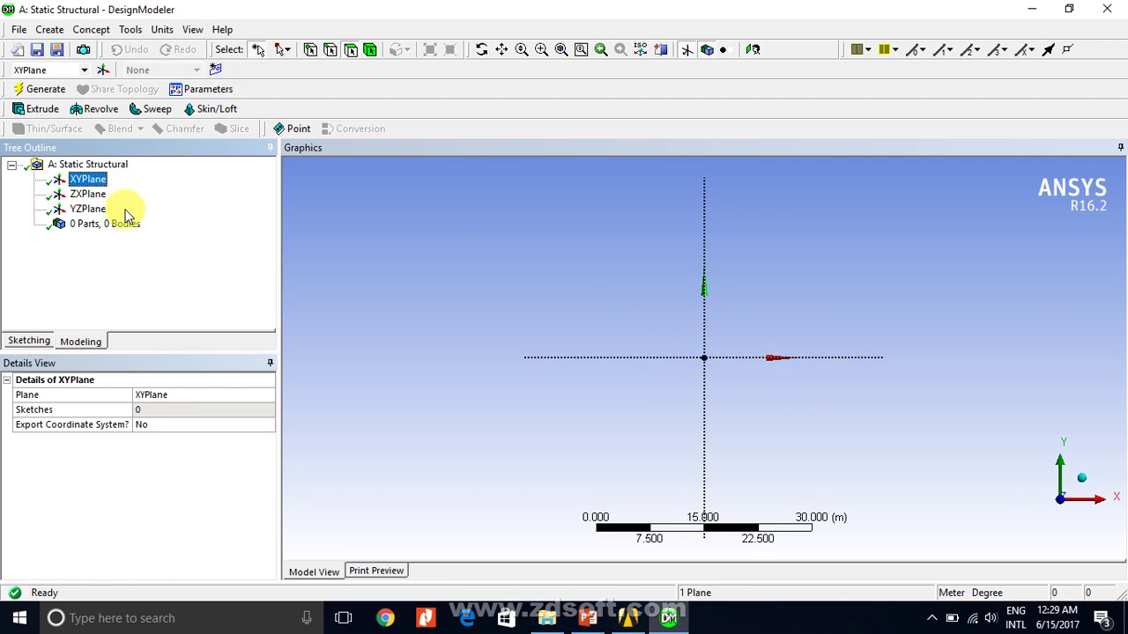
# Set the units to millimetres and sketch a circle about 35 mm in diameter centred on the XYPlane origin
pyautogui.click(15, 343)
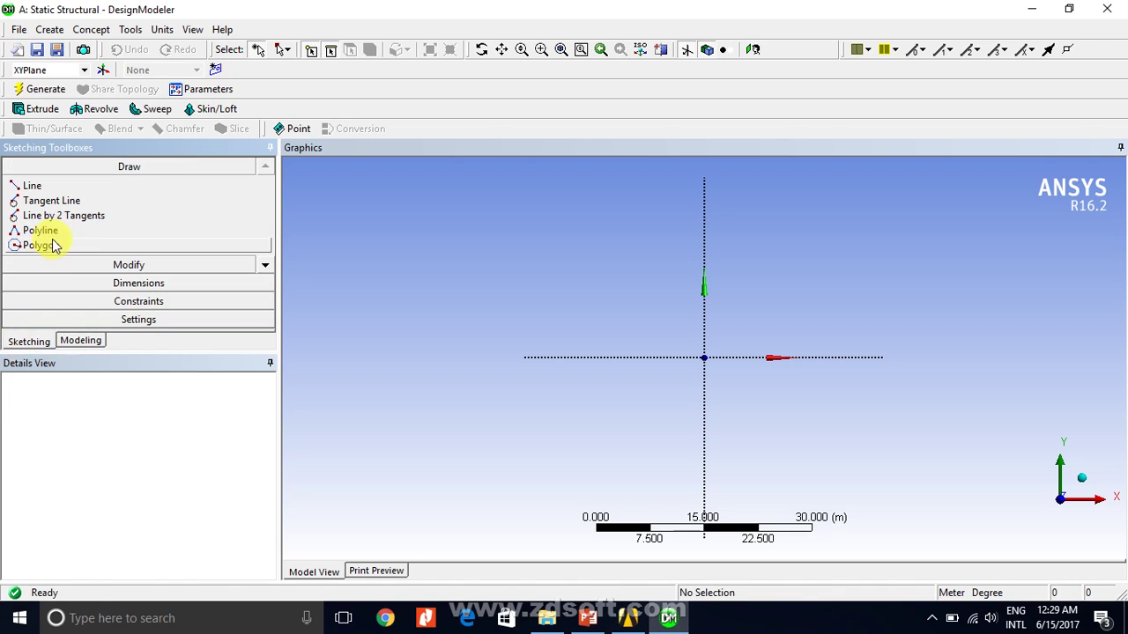
pyautogui.click(265, 266)
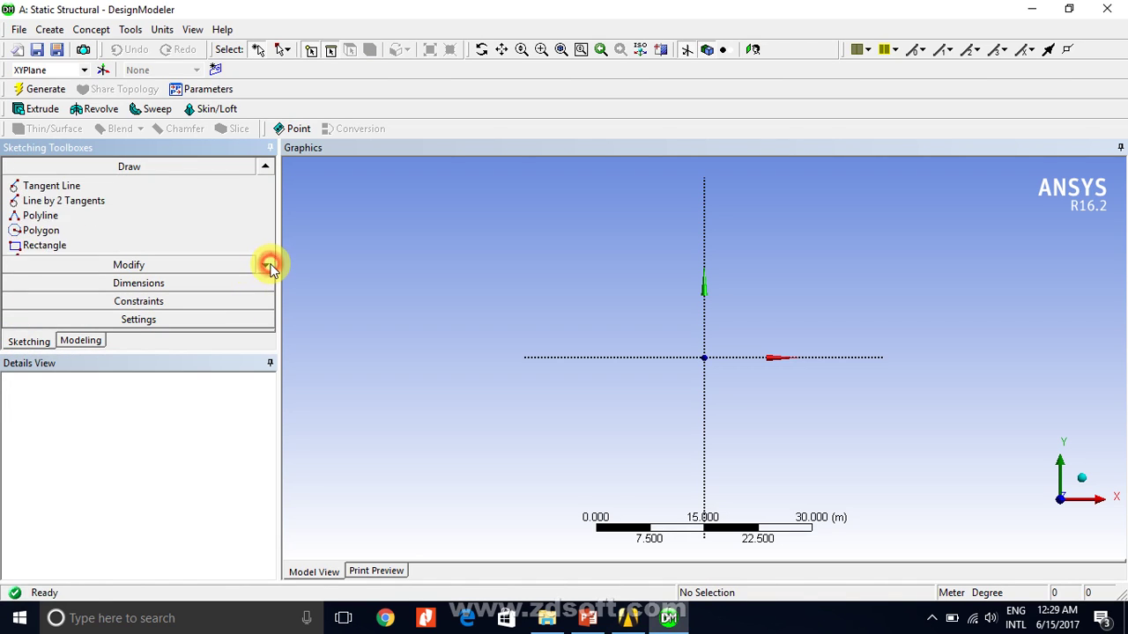
pyautogui.click(270, 266)
pyautogui.click(270, 265)
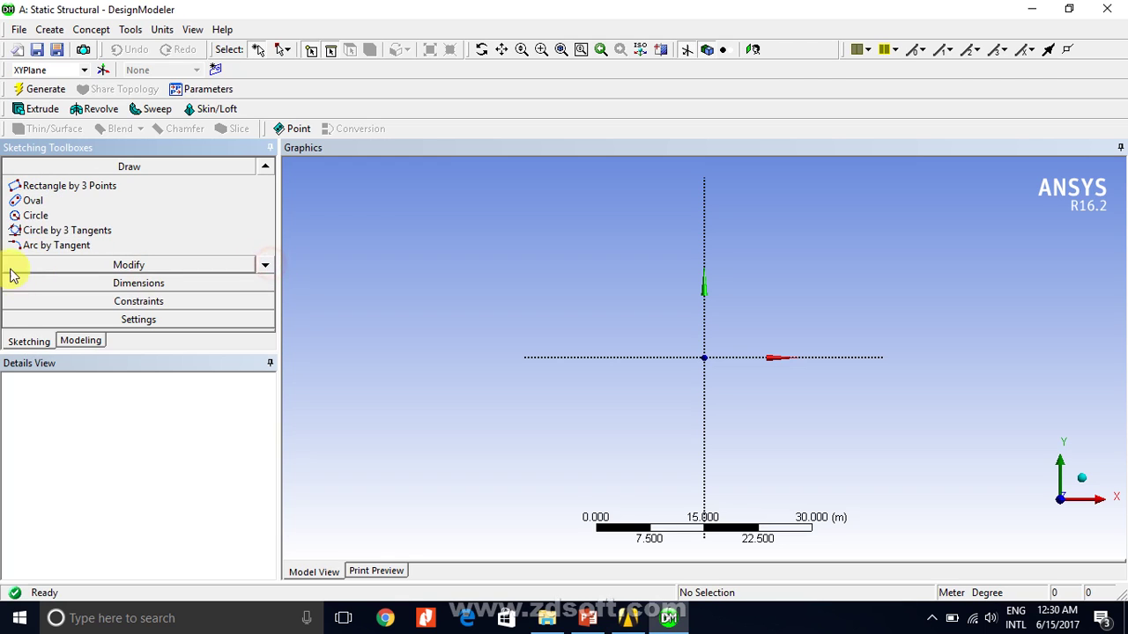
pyautogui.click(51, 219)
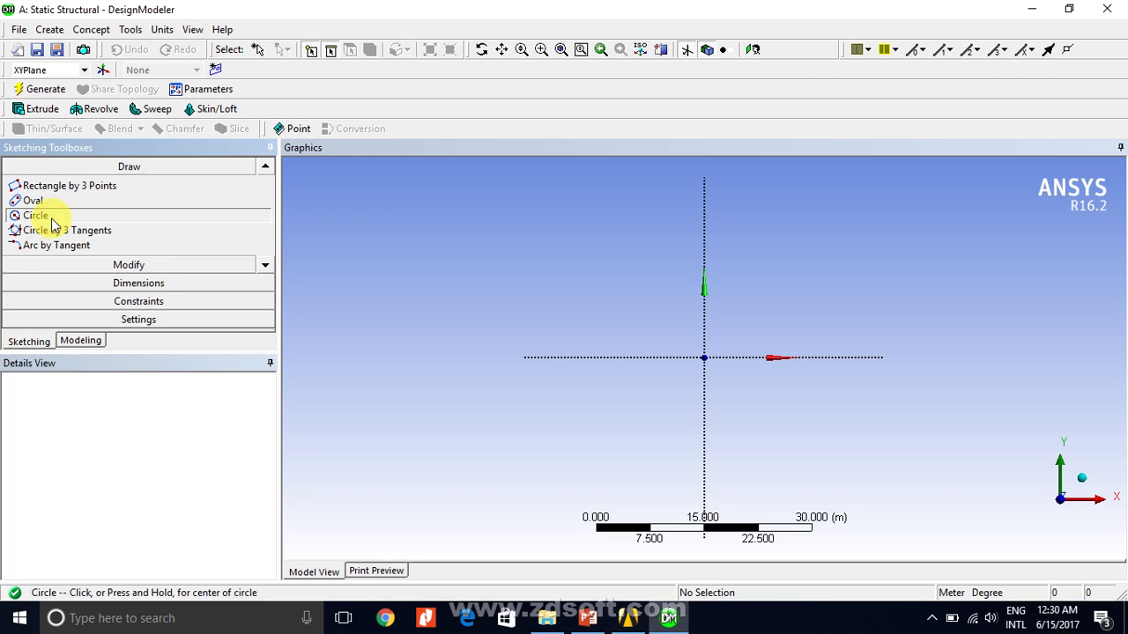
pyautogui.click(162, 34)
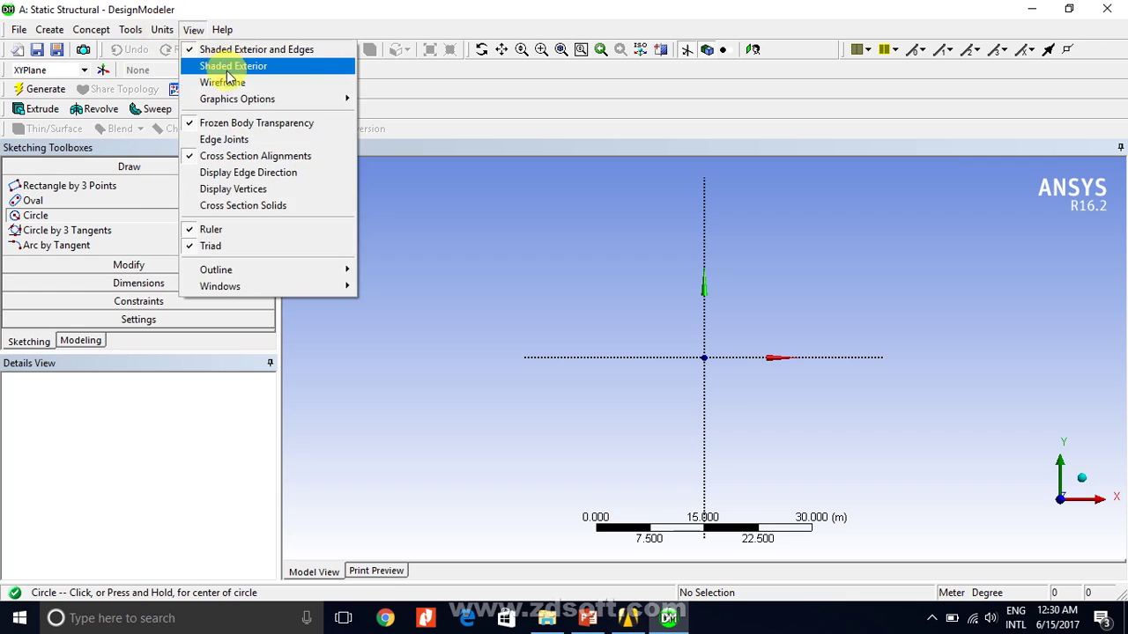
pyautogui.click(214, 82)
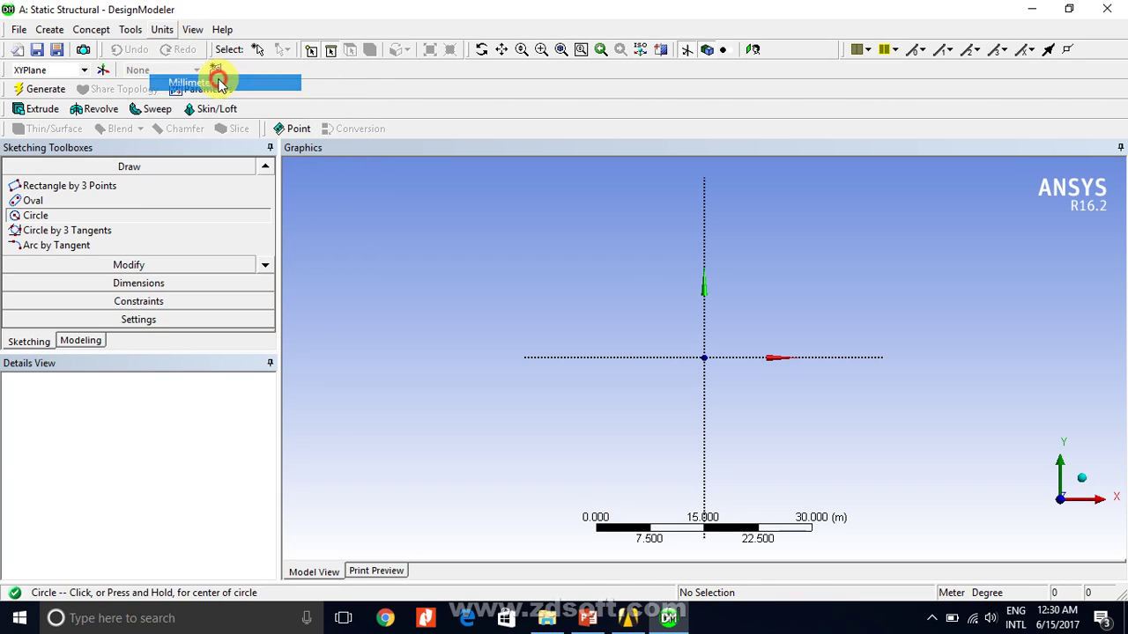
pyautogui.click(705, 356)
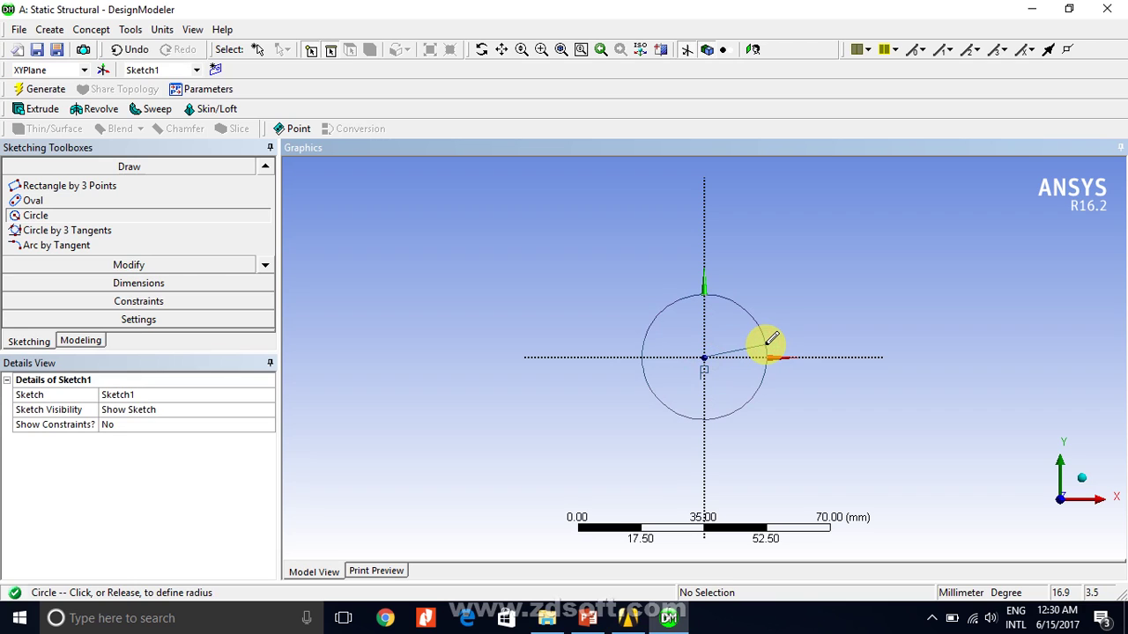
pyautogui.click(772, 339)
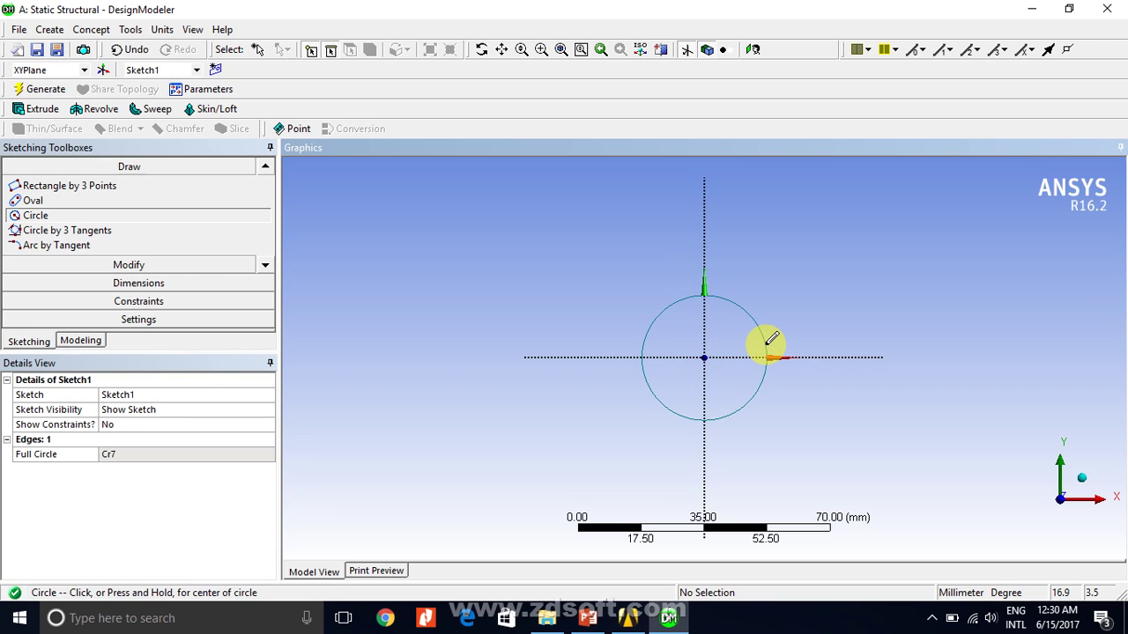
# Dimension the circle's diameter, set it to 800 mm, and fit the sketch in the view
pyautogui.click(203, 284)
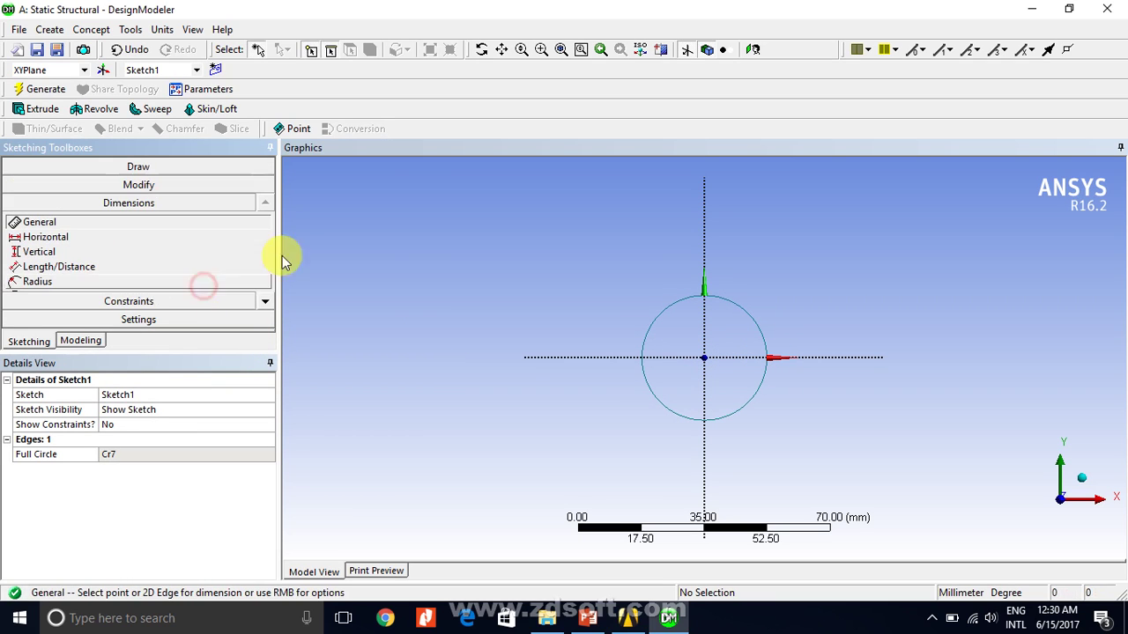
pyautogui.click(735, 305)
pyautogui.click(810, 255)
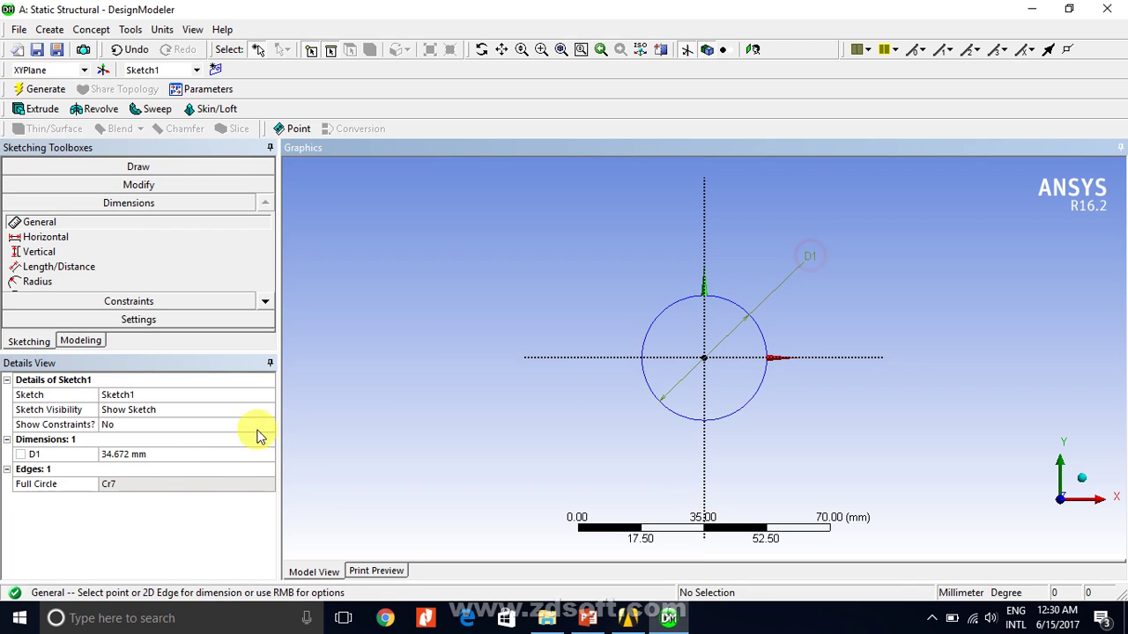
pyautogui.click(177, 452)
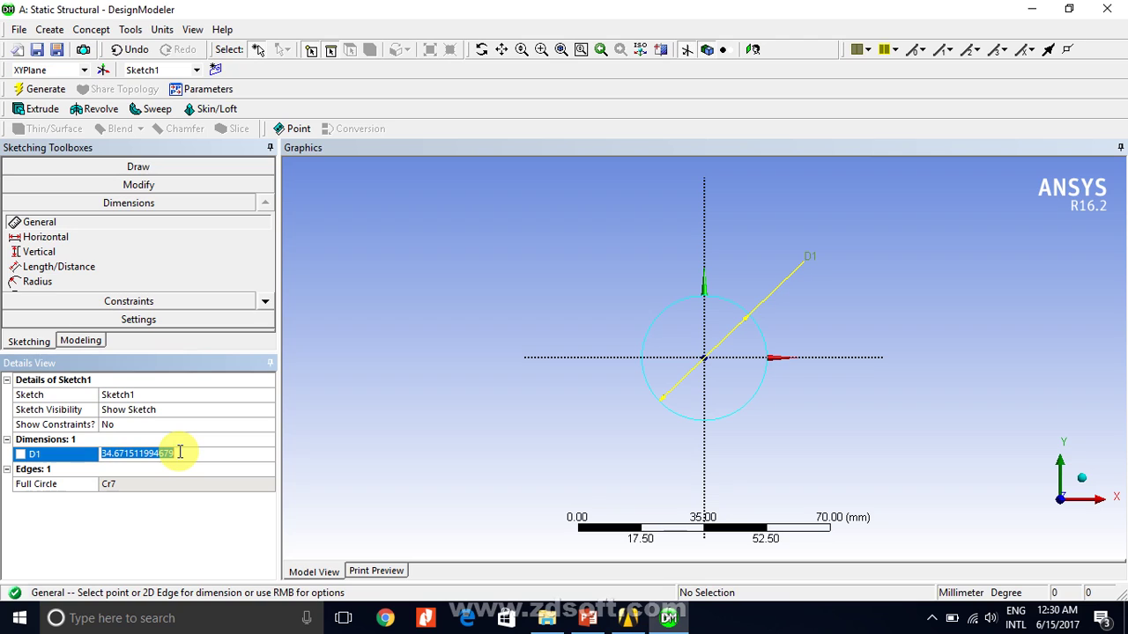
pyautogui.write('800')
pyautogui.press('Return')
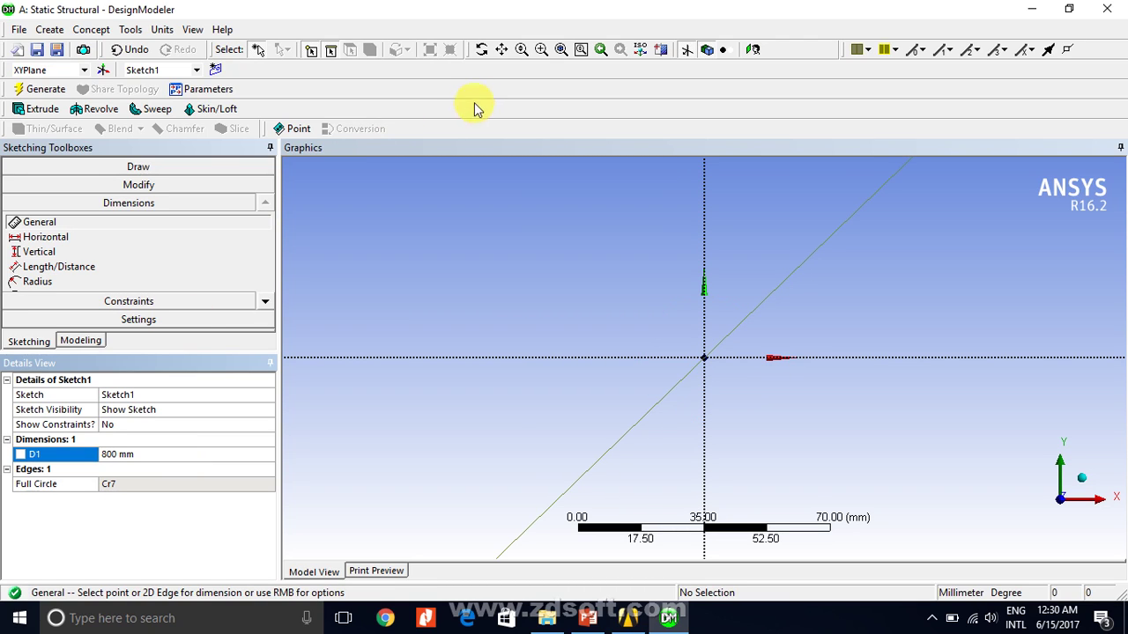
pyautogui.click(565, 50)
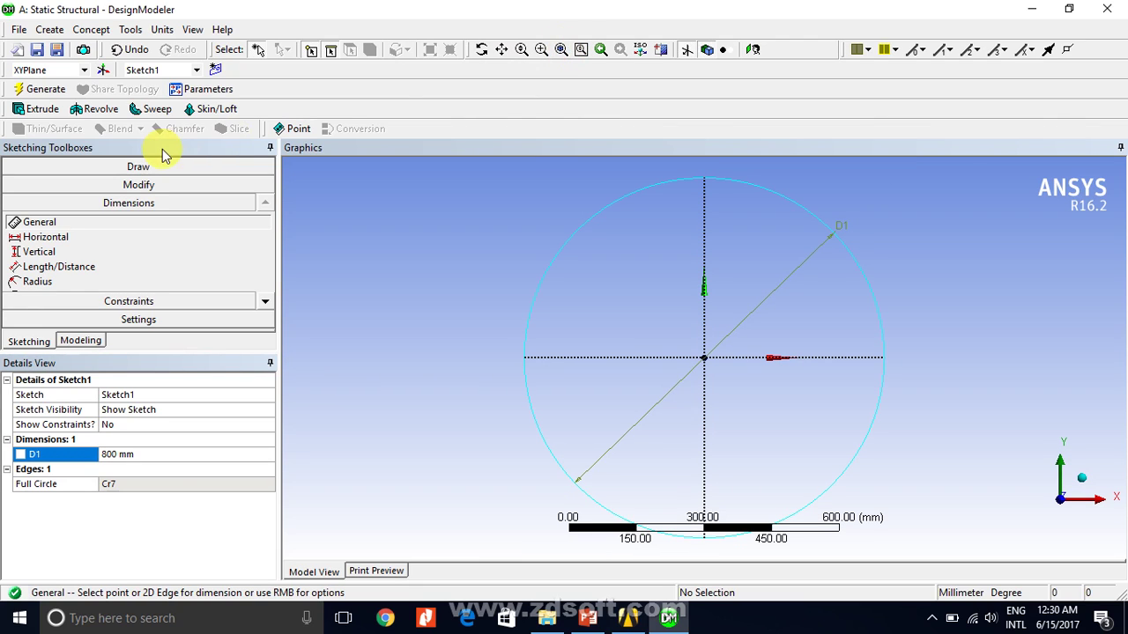
# Start an Extrude of the circle sketch with a depth of 1500 mm
pyautogui.click(34, 109)
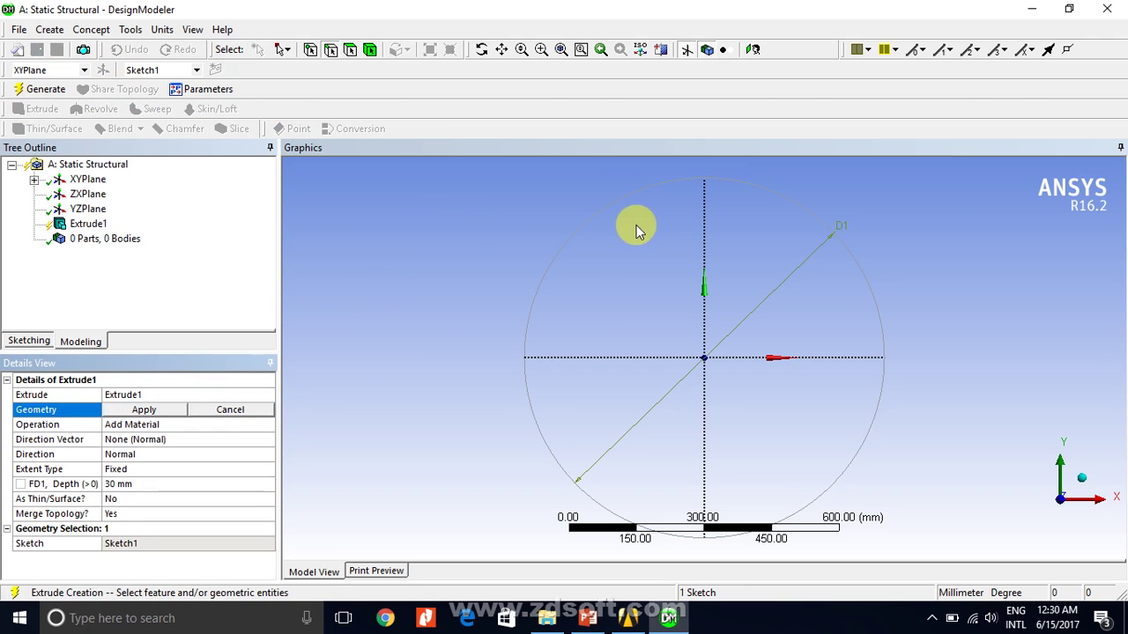
pyautogui.click(34, 180)
pyautogui.click(113, 194)
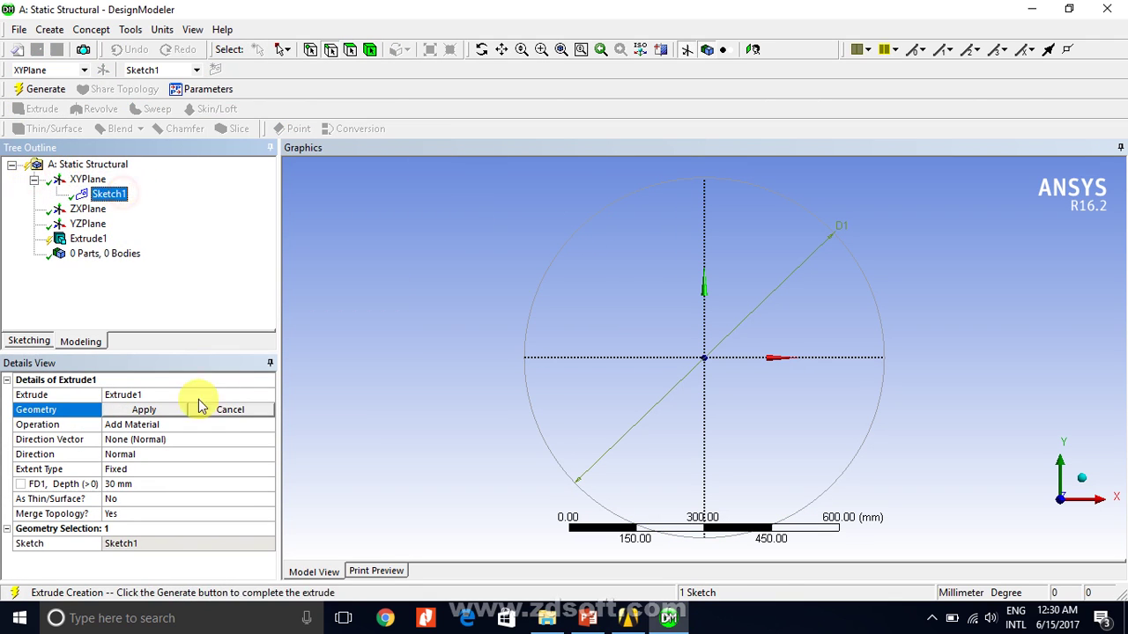
pyautogui.click(151, 409)
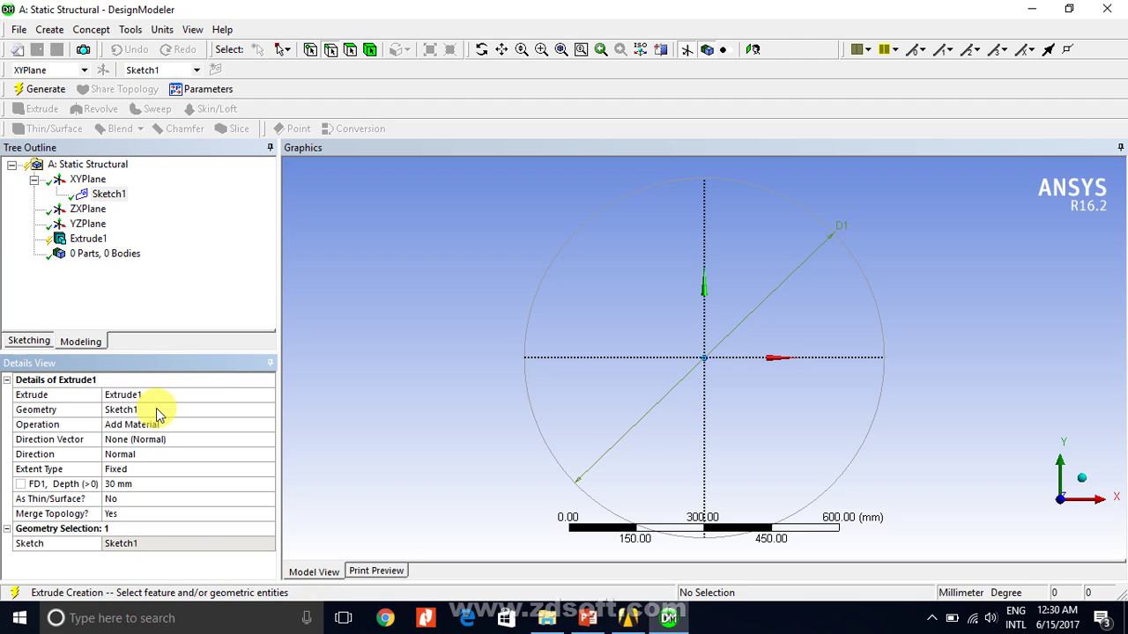
pyautogui.click(125, 487)
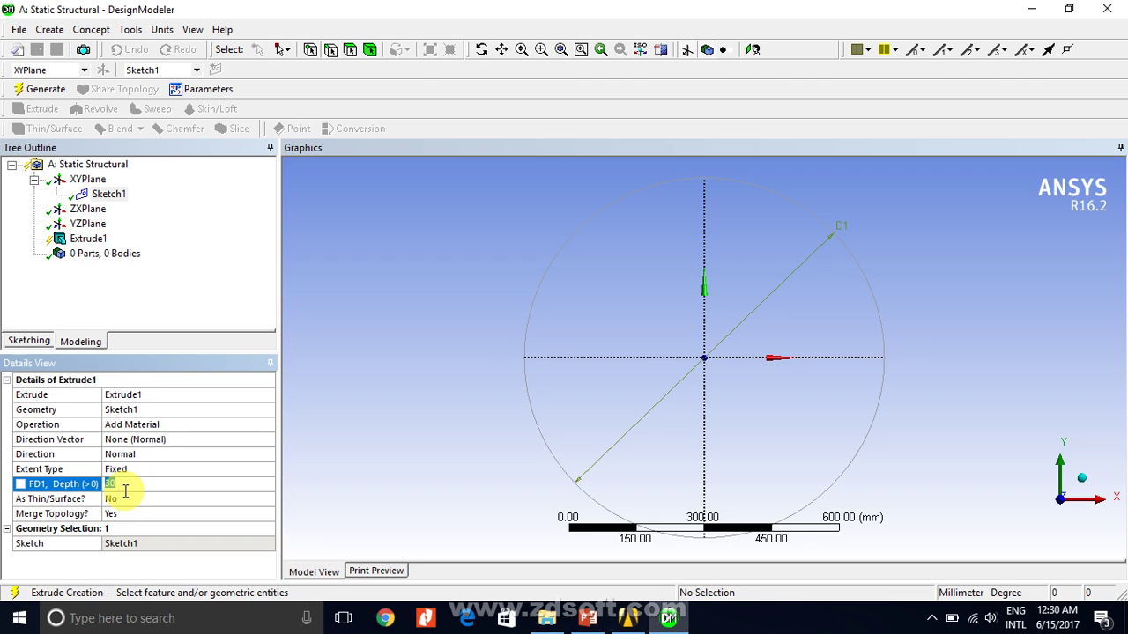
pyautogui.write('1500')
pyautogui.press('Return')
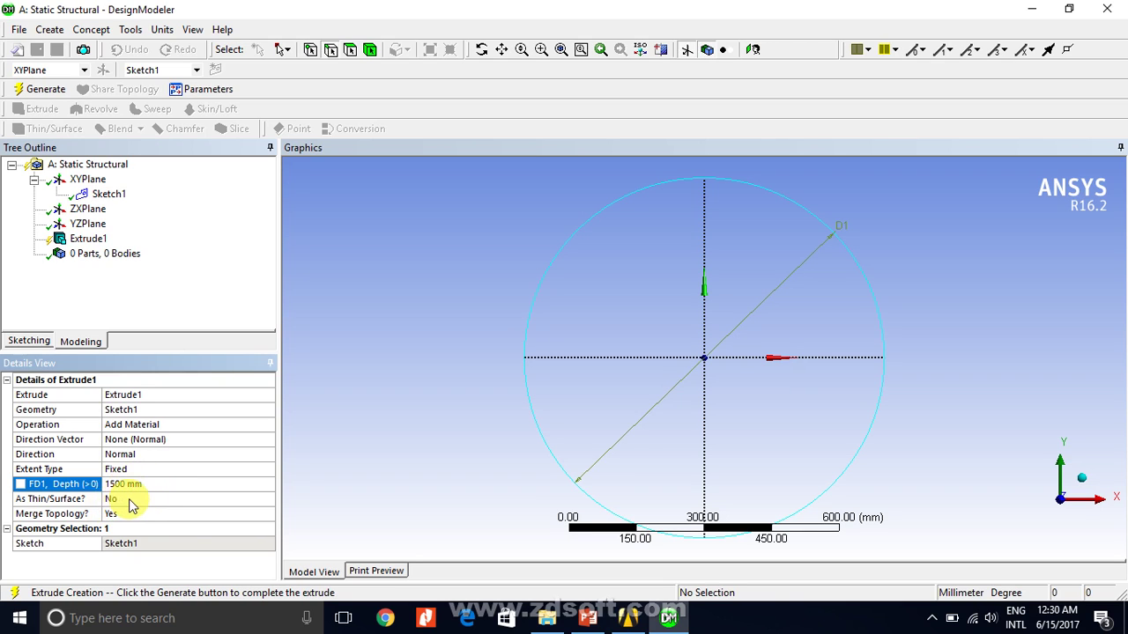
# Make the extrusion a thin surface with 0 mm inward thickness, generate the cylinder, and show it in isometric view
pyautogui.click(130, 501)
pyautogui.click(267, 504)
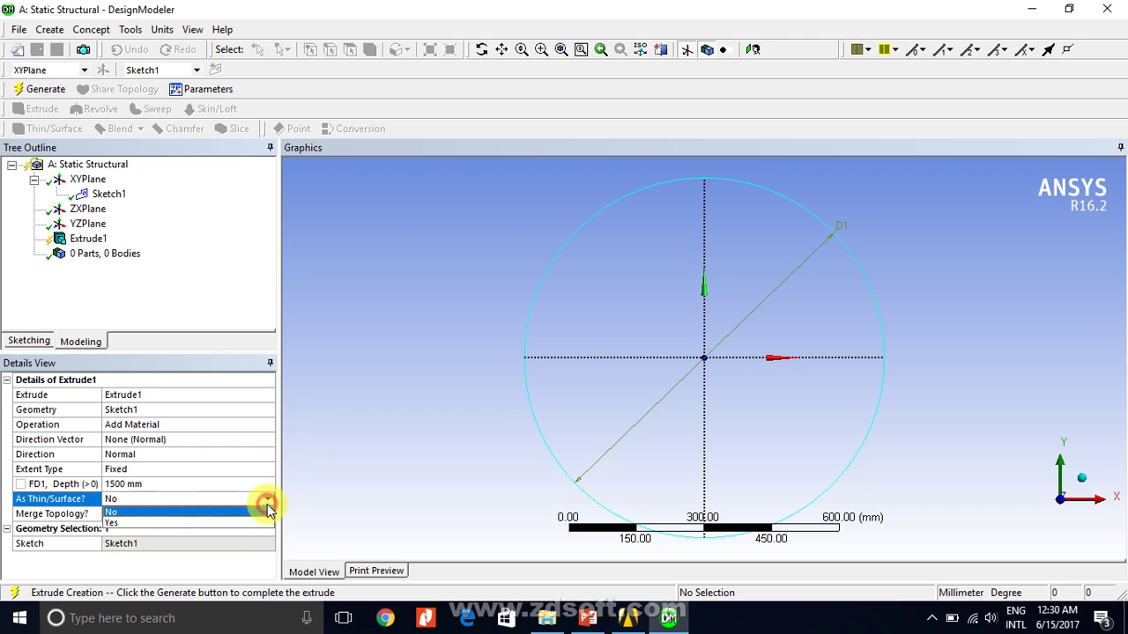
pyautogui.click(137, 523)
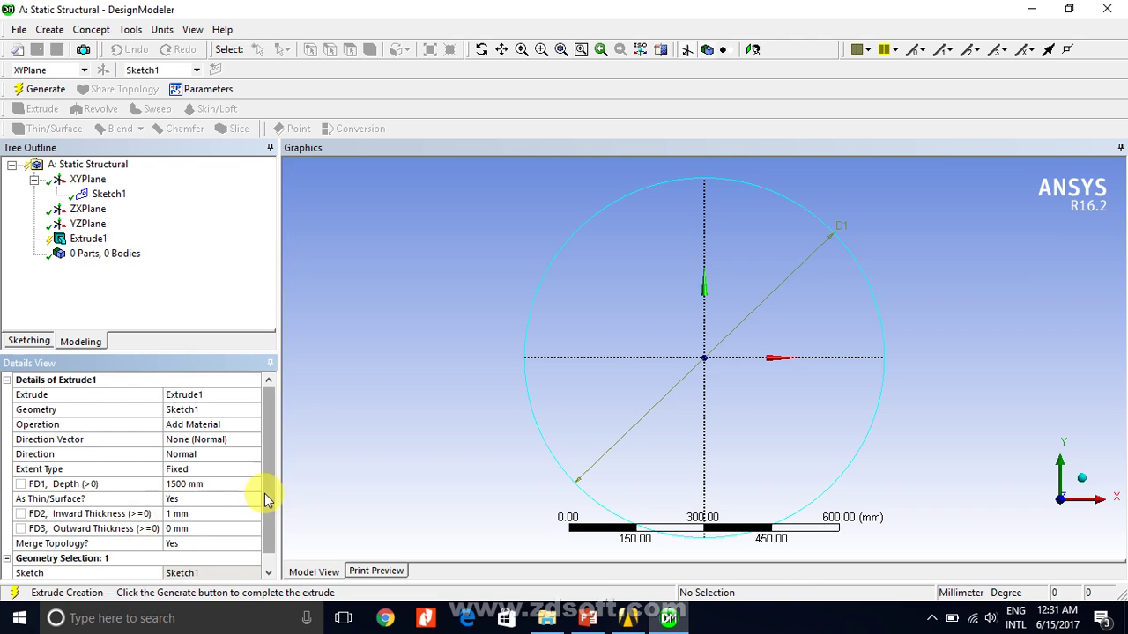
pyautogui.click(202, 511)
pyautogui.write('0')
pyautogui.press('Return')
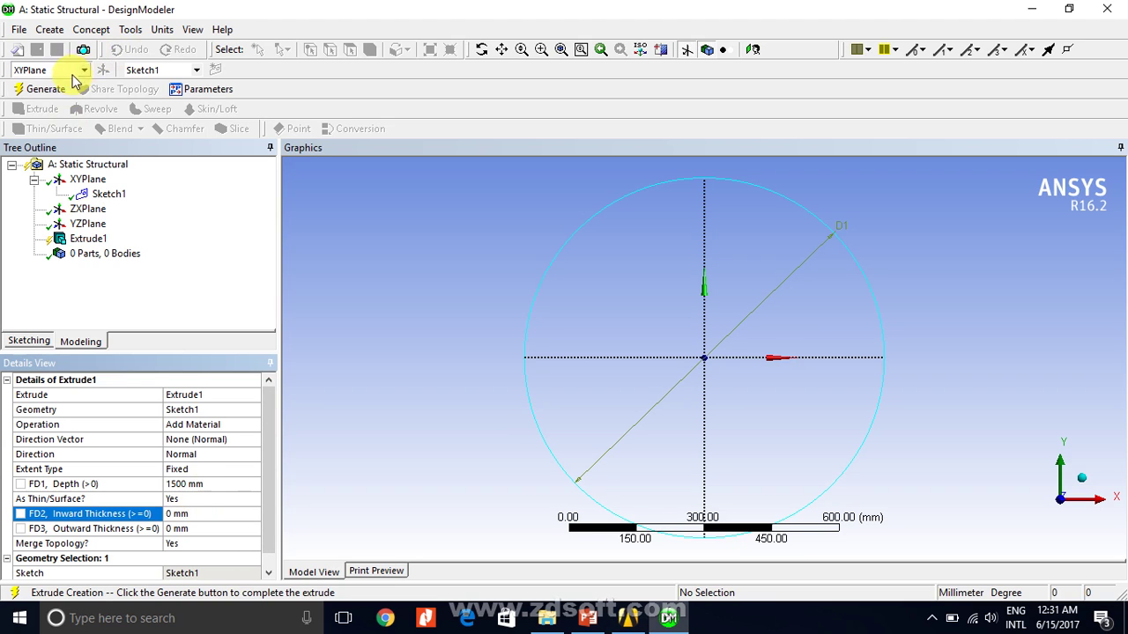
pyautogui.click(43, 89)
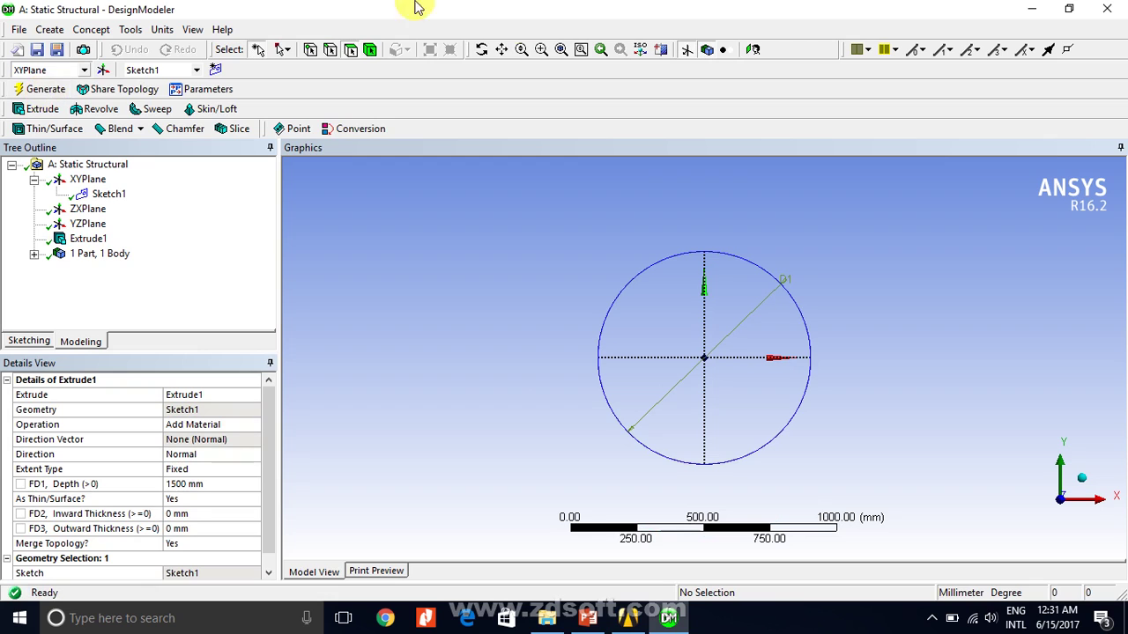
pyautogui.click(640, 50)
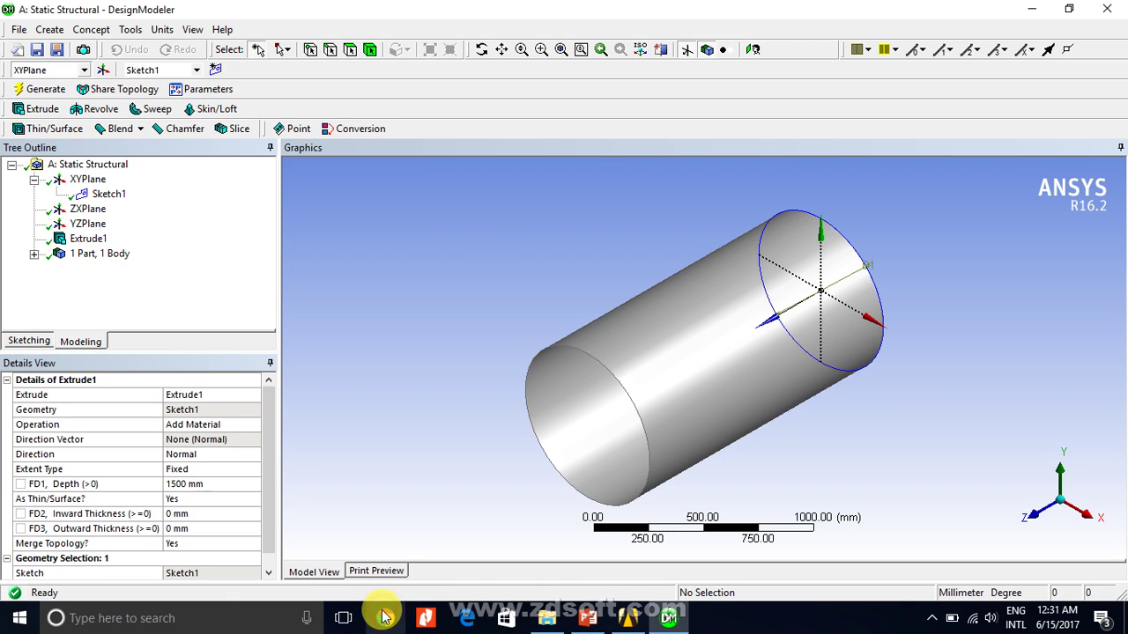
# Switch to Workbench and open the Static Structural system's Model in Mechanical
pyautogui.click(629, 617)
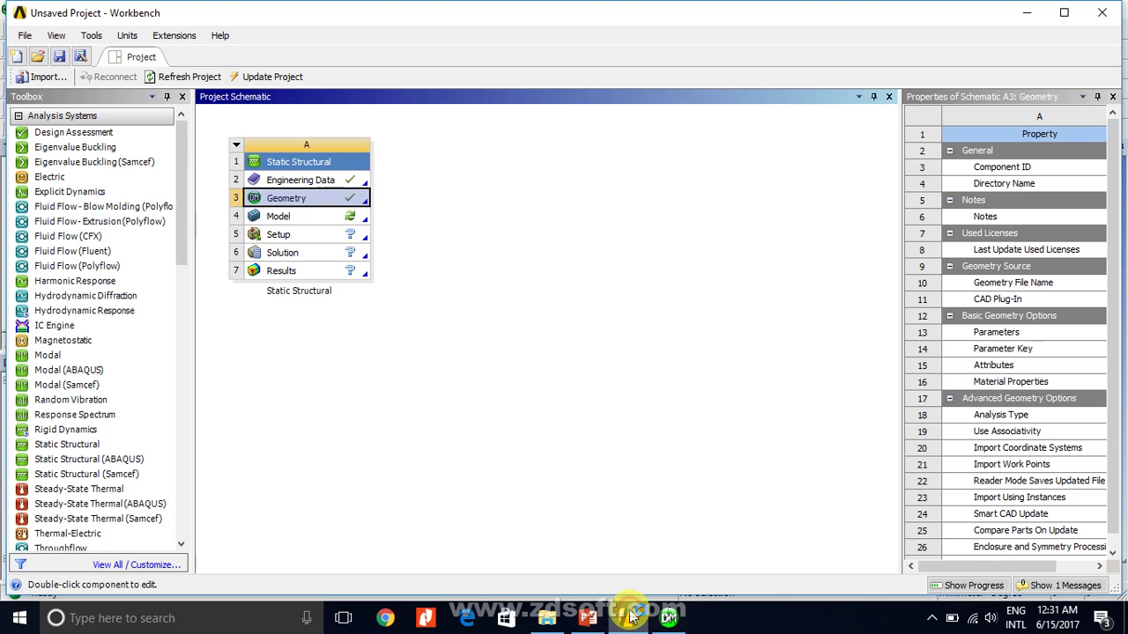
pyautogui.doubleClick(339, 218)
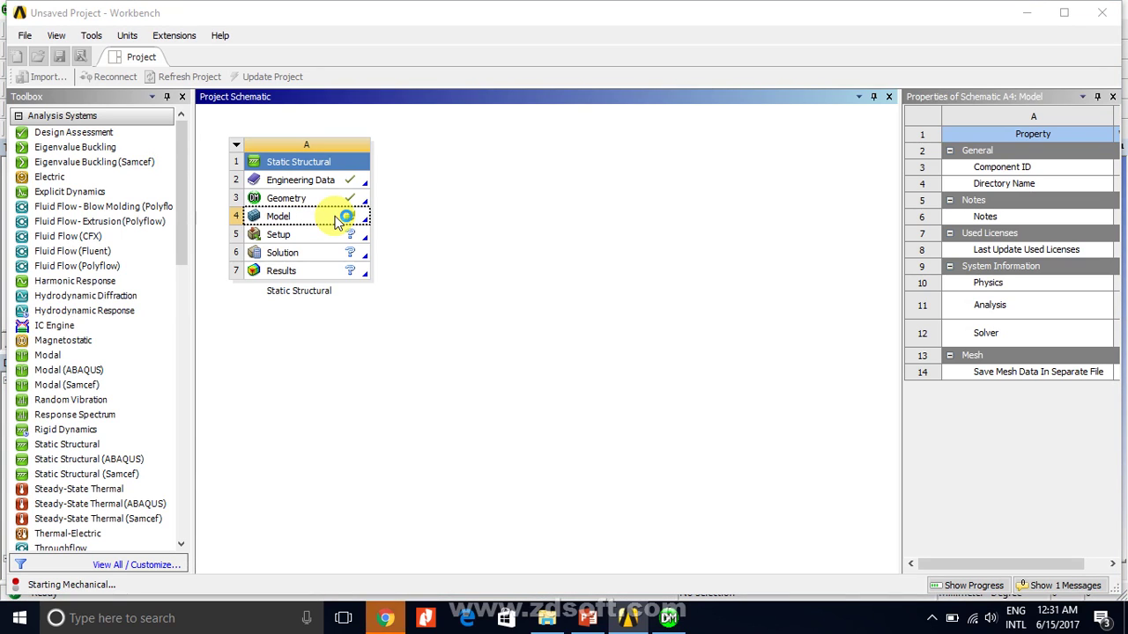
pyautogui.click(386, 618)
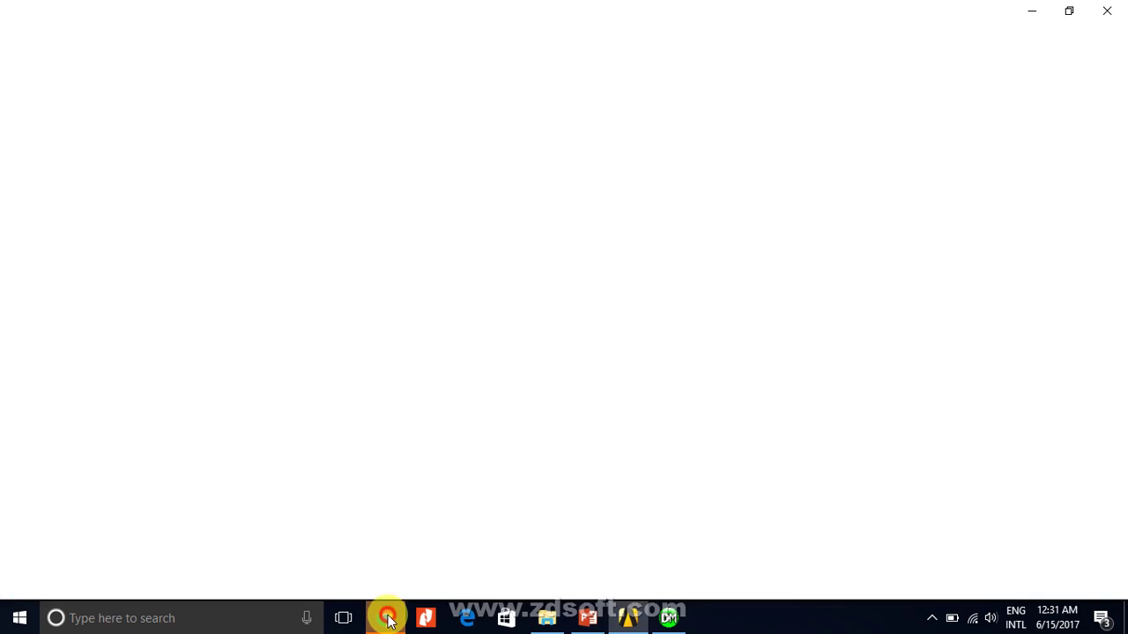
pyautogui.click(1107, 11)
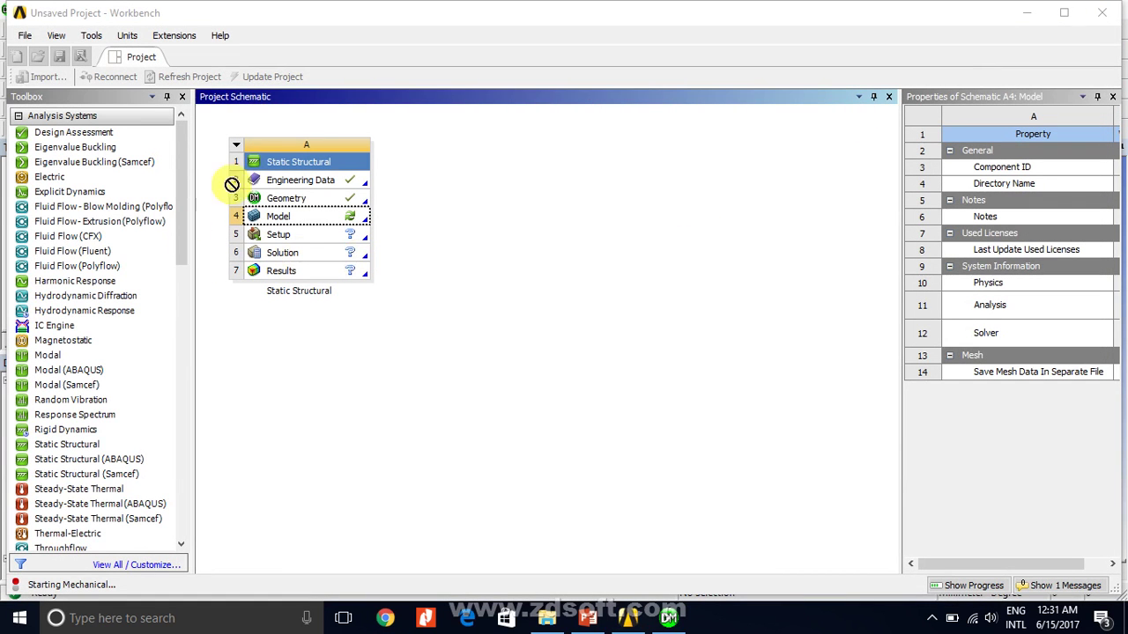
pyautogui.click(281, 220)
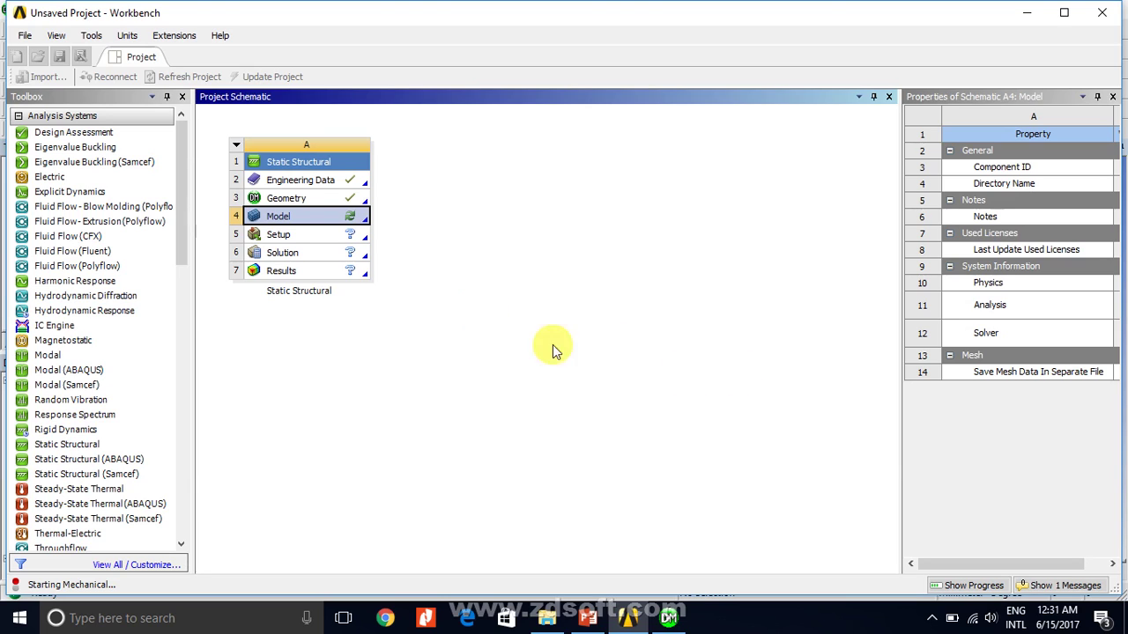
pyautogui.click(304, 233)
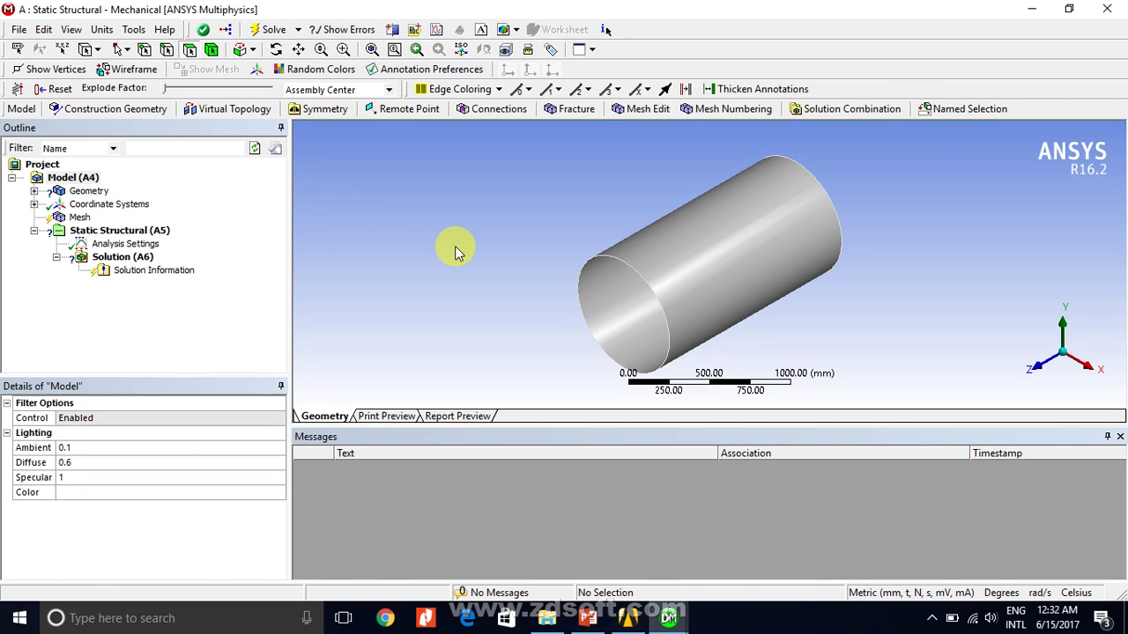
# Set the thickness of the cylinder's surface body to 4 mm
pyautogui.click(33, 191)
pyautogui.click(132, 207)
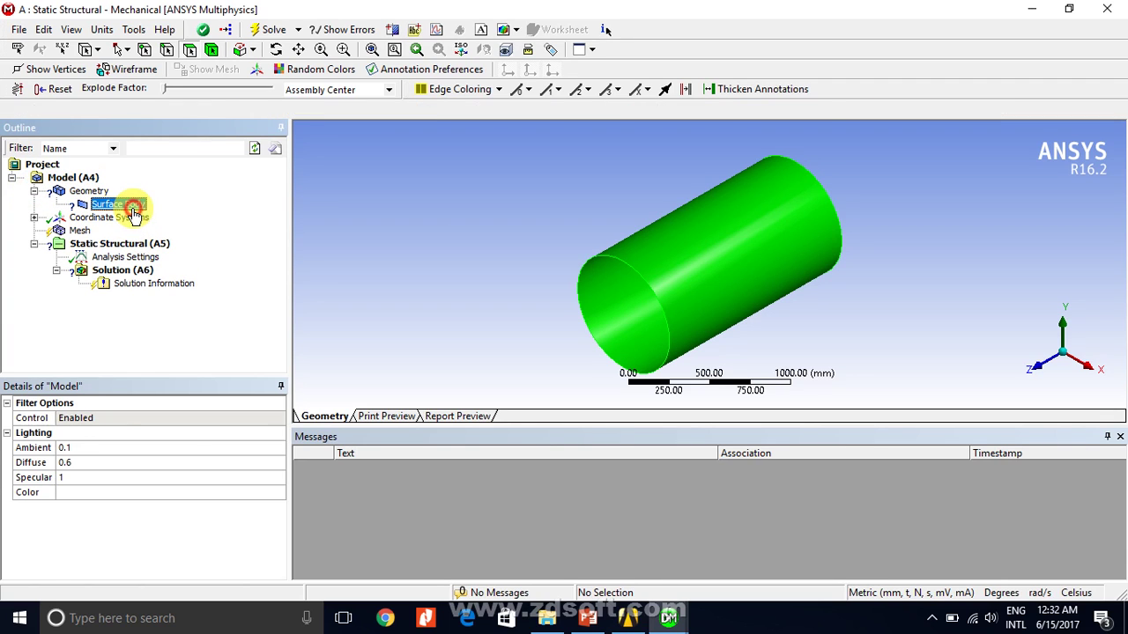
pyautogui.click(145, 491)
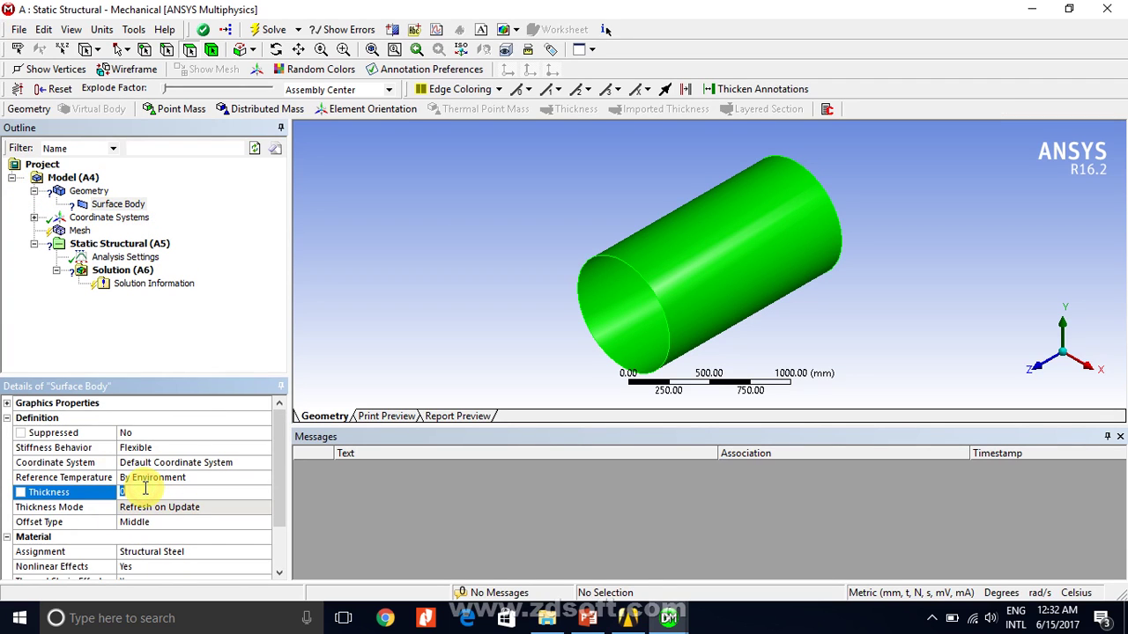
pyautogui.write('4')
pyautogui.press('Return')
# Generate the mesh of the cylinder with the default mesh settings
pyautogui.click(79, 231)
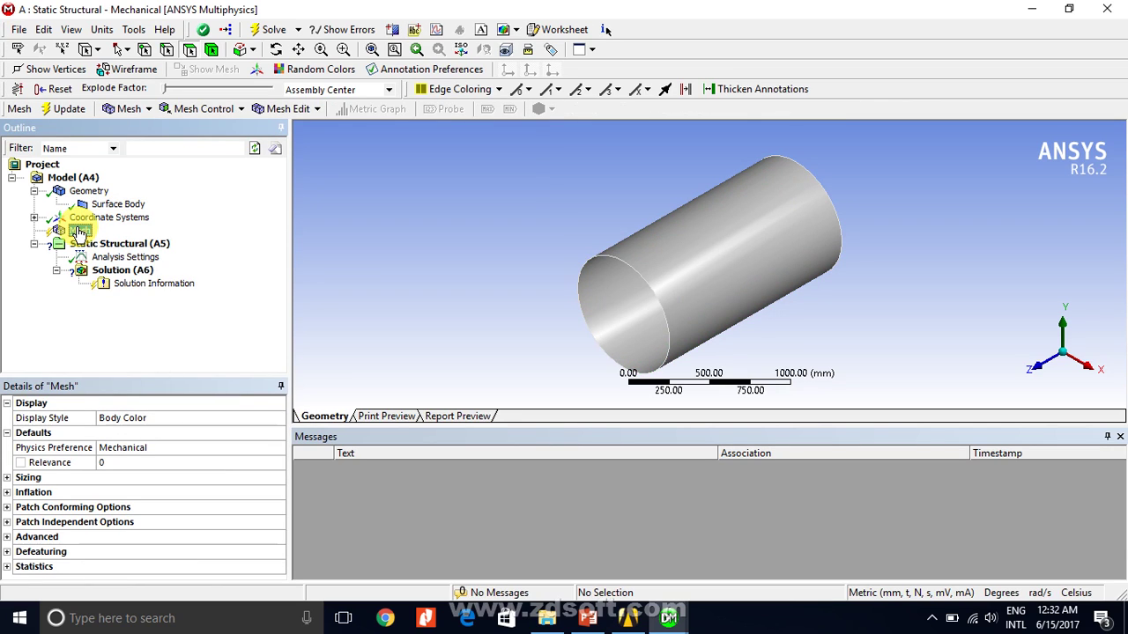
pyautogui.rightClick(79, 231)
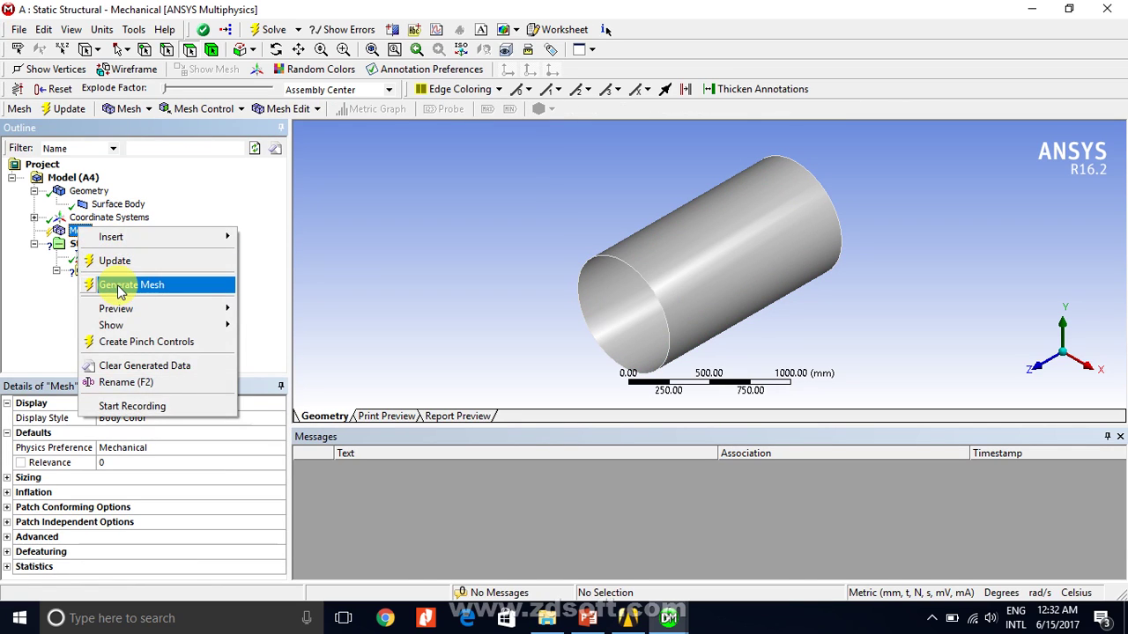
pyautogui.click(118, 286)
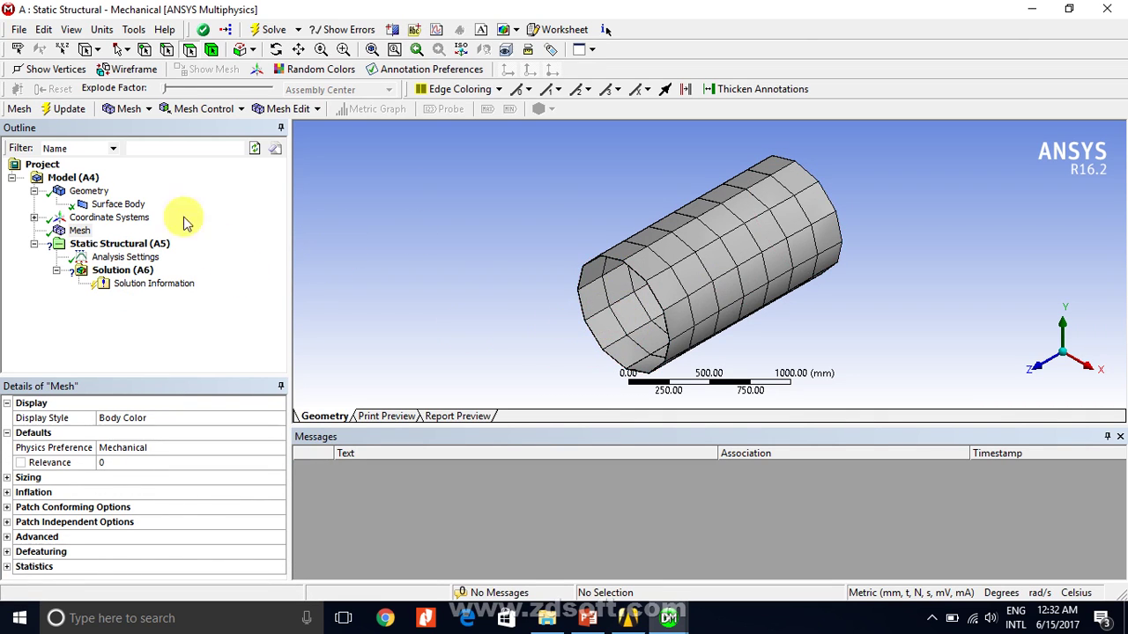
# Insert a body sizing on the whole cylinder body with an element size of 200 mm
pyautogui.click(214, 50)
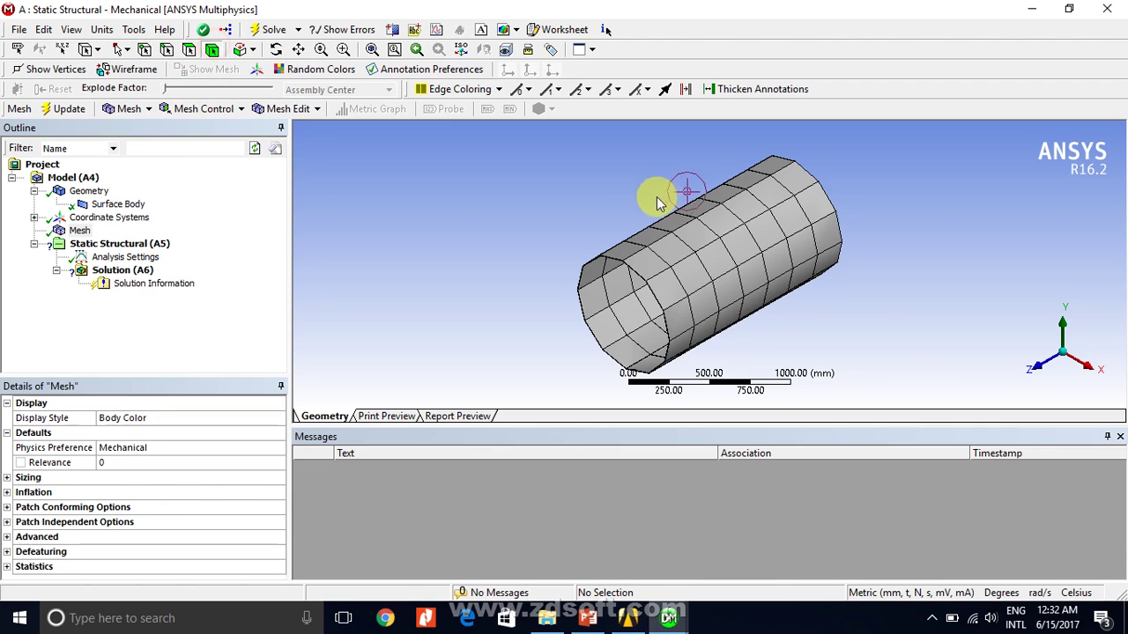
pyautogui.click(657, 284)
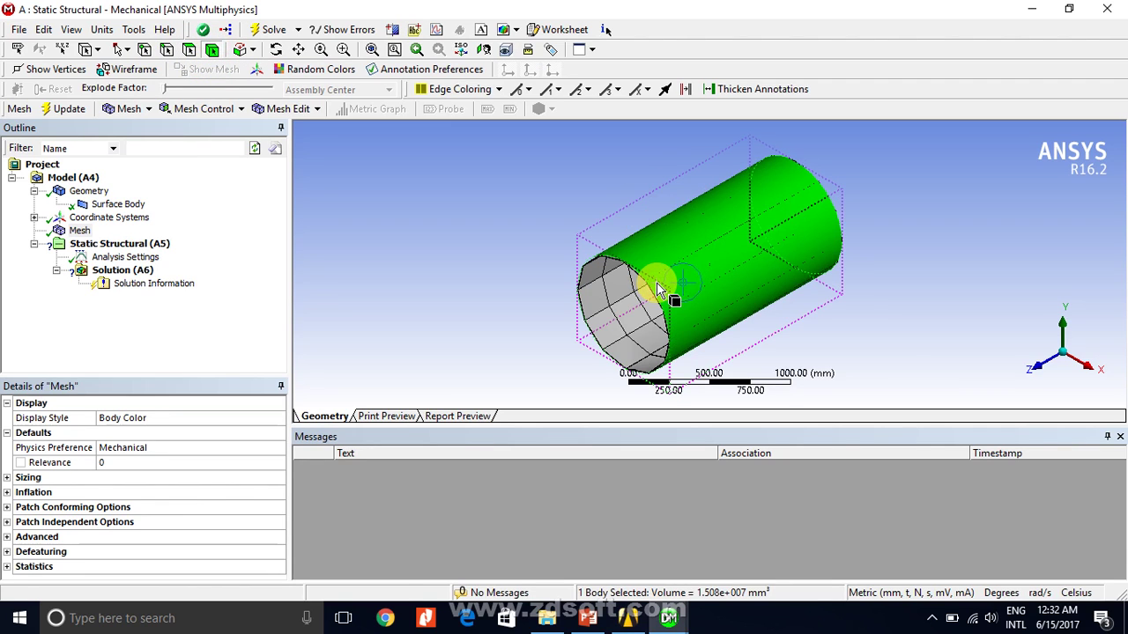
pyautogui.rightClick(667, 232)
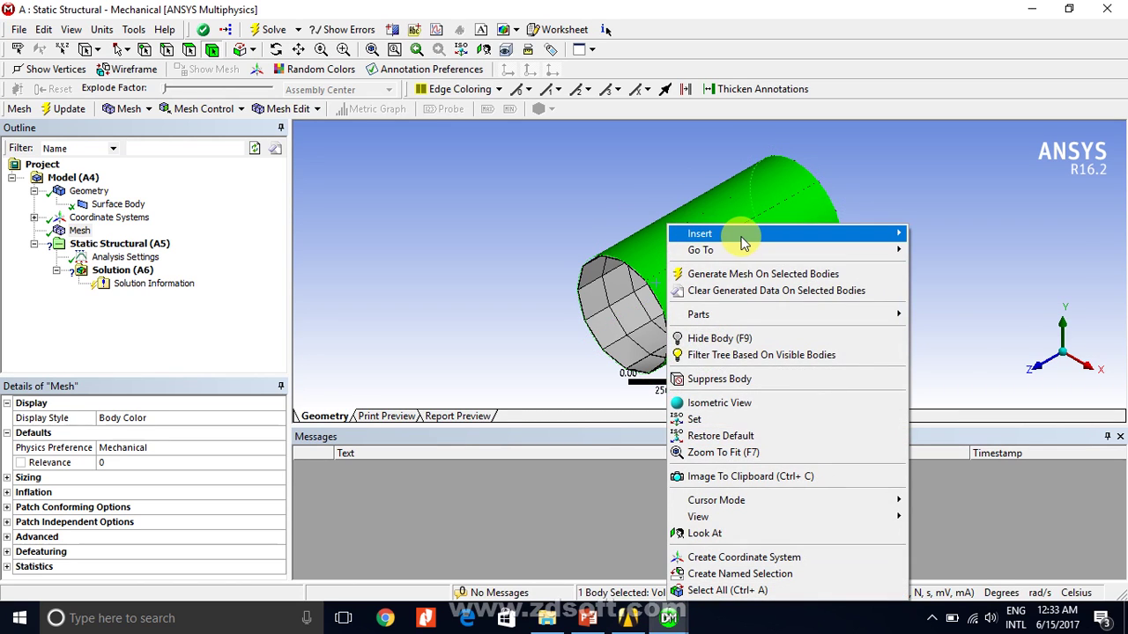
pyautogui.moveTo(743, 236)
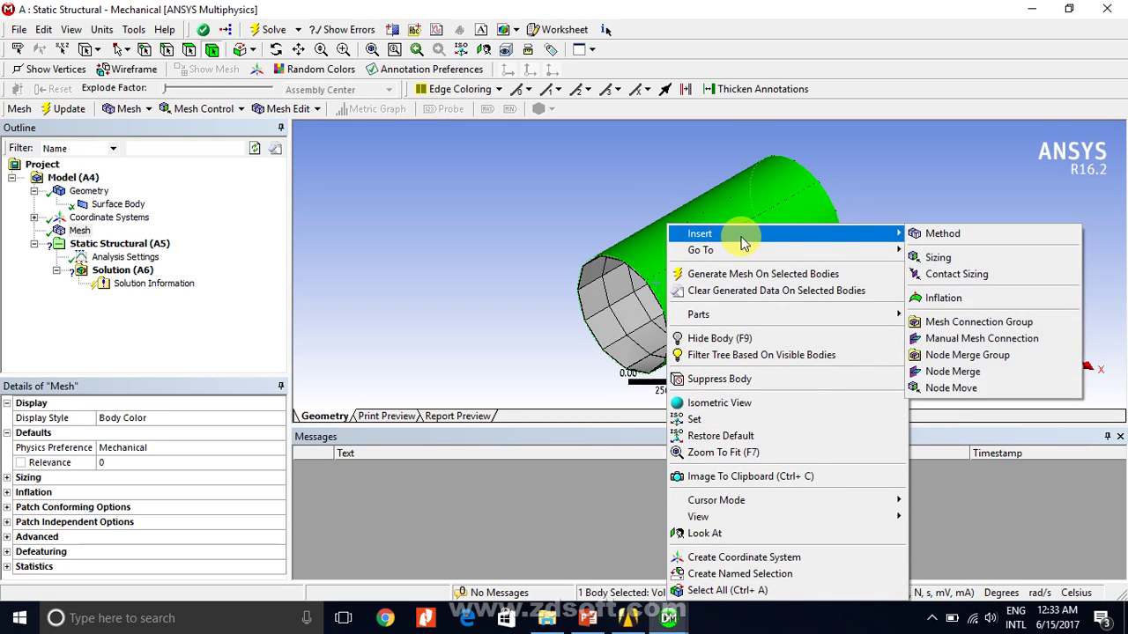
pyautogui.click(935, 259)
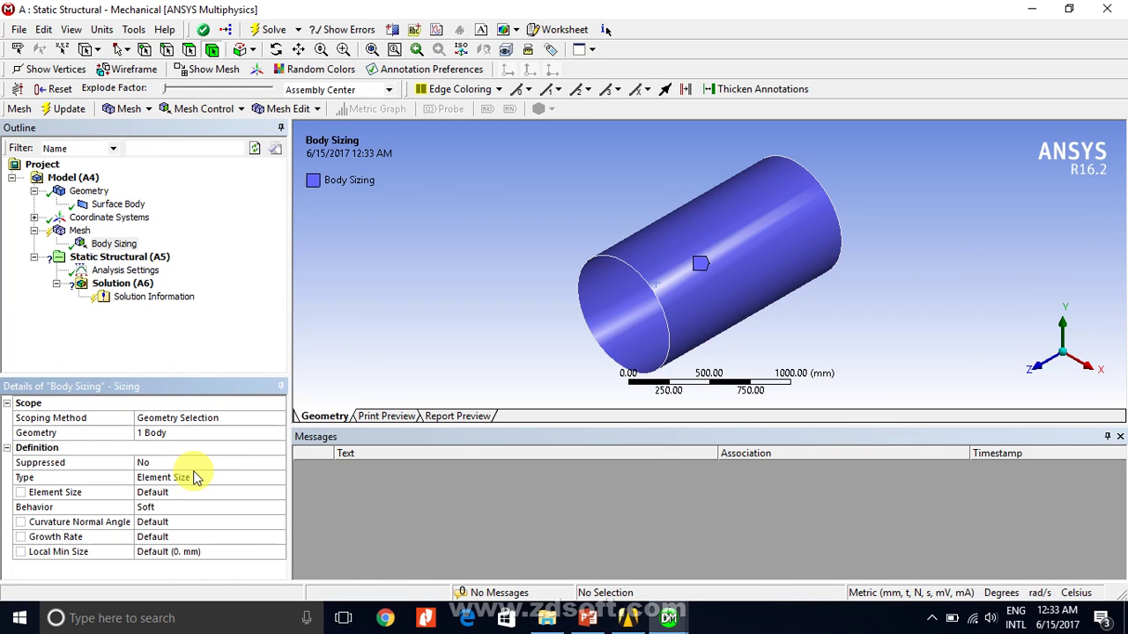
pyautogui.click(192, 491)
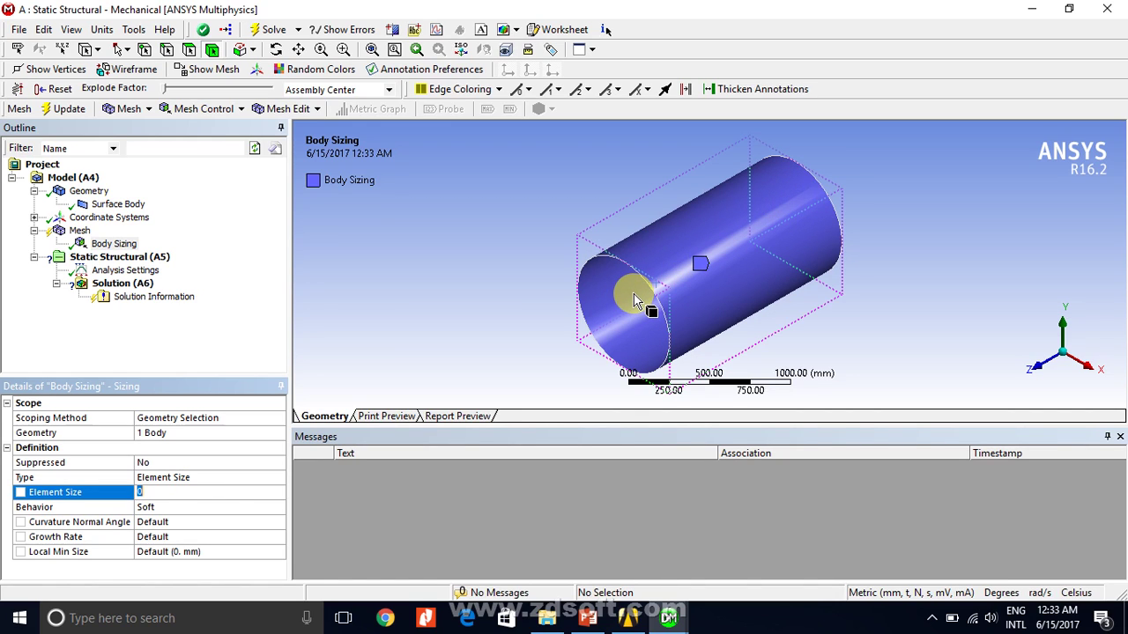
pyautogui.write('200')
pyautogui.press('Return')
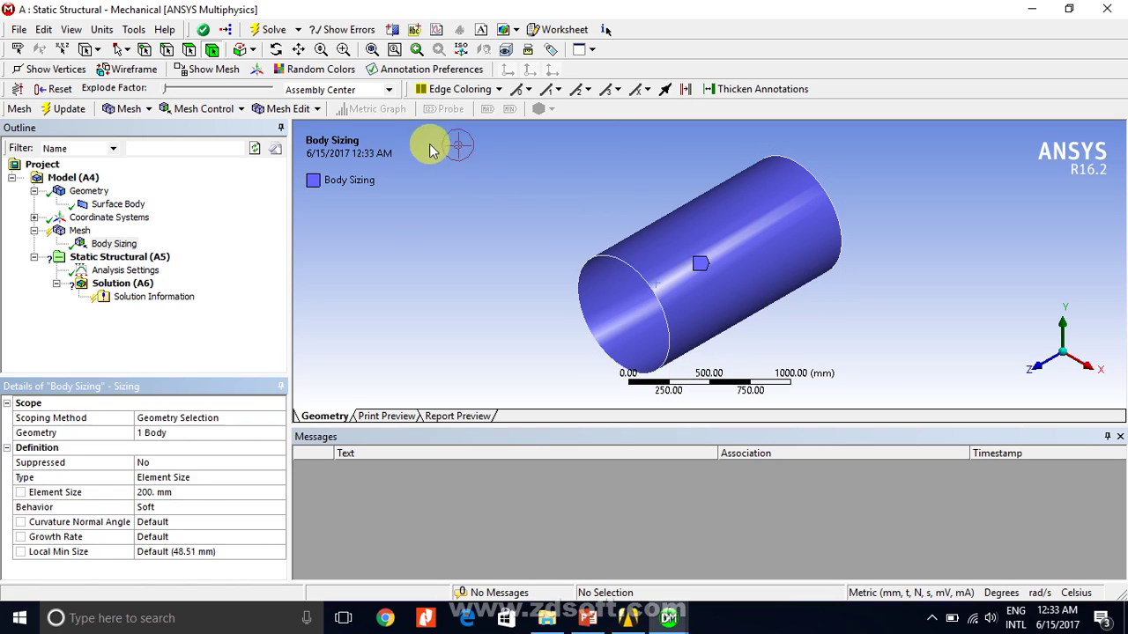
# Regenerate the cylinder's mesh using the 200 mm body sizing
pyautogui.click(77, 230)
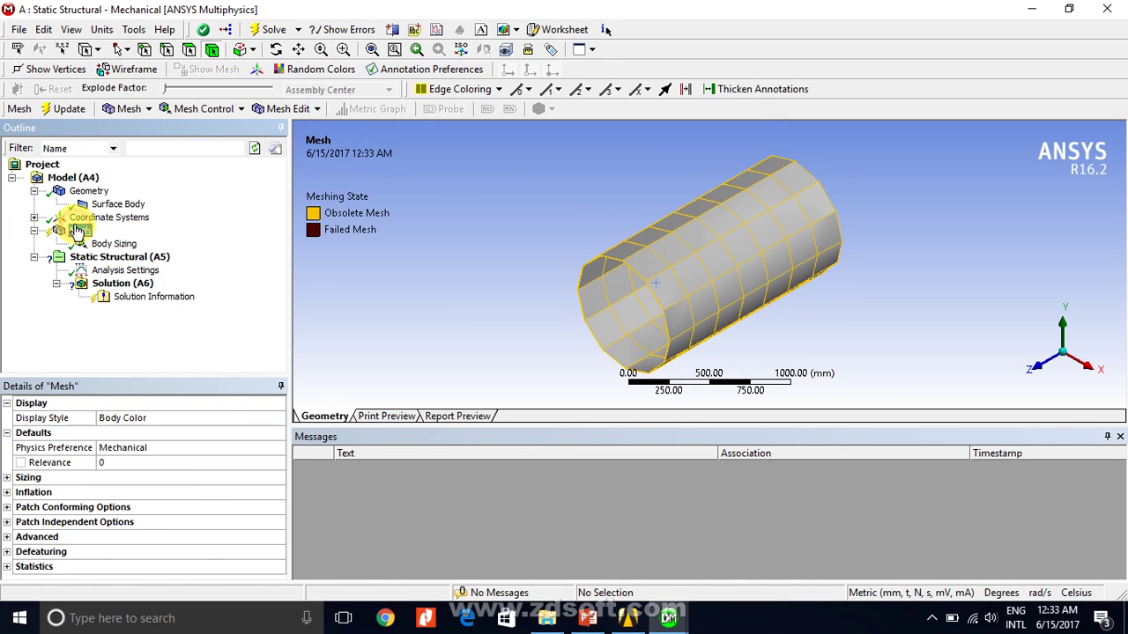
pyautogui.click(79, 217)
pyautogui.rightClick(71, 225)
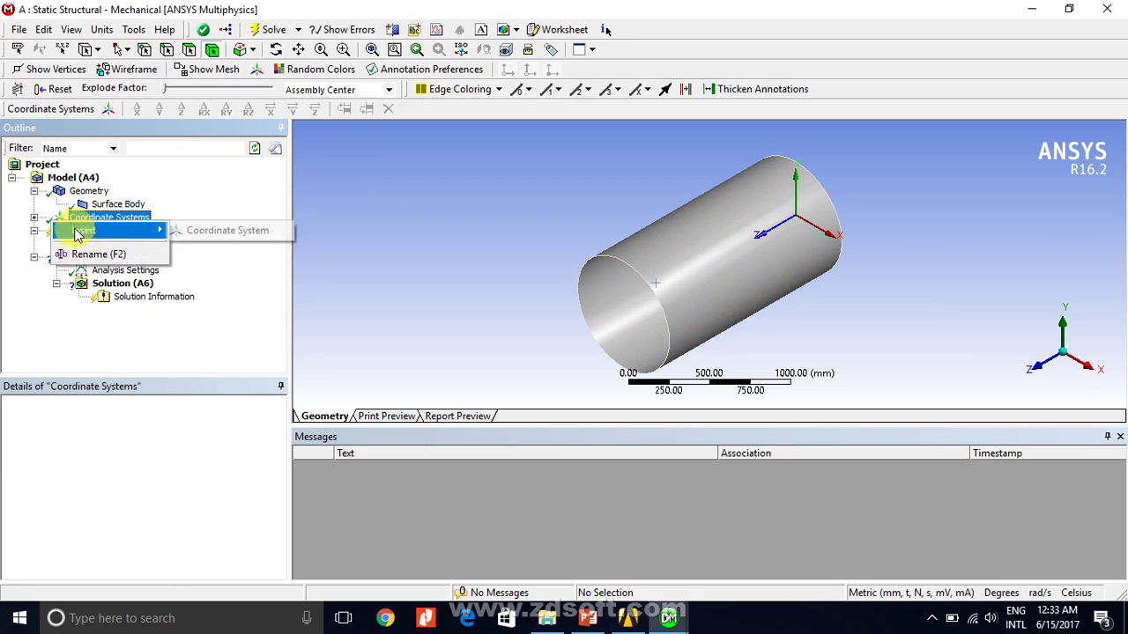
pyautogui.click(43, 279)
pyautogui.click(74, 230)
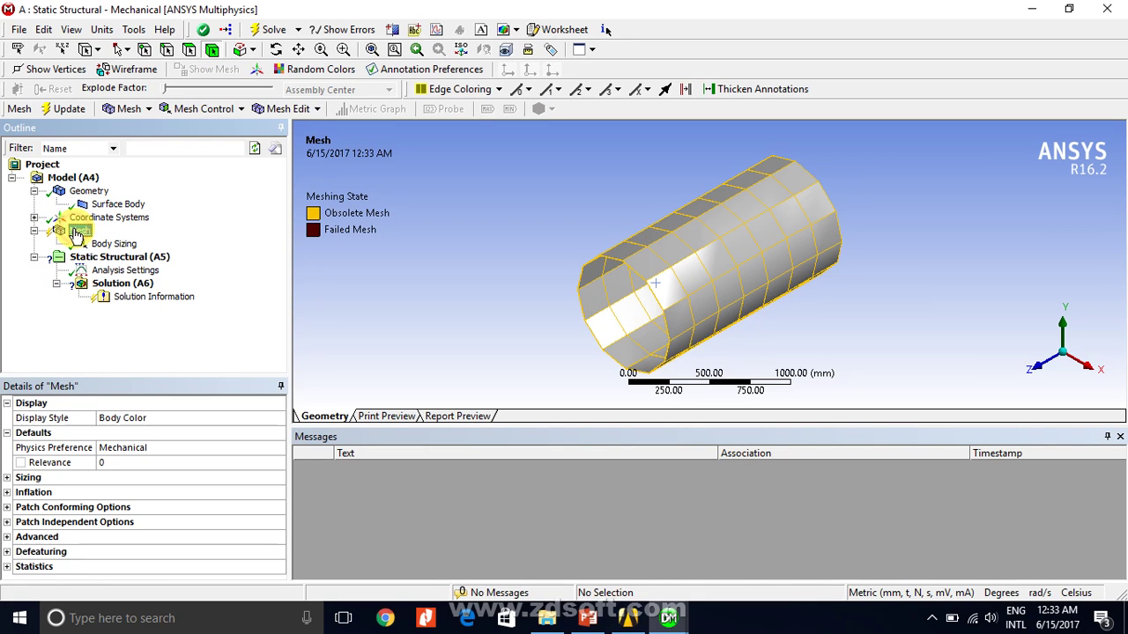
pyautogui.rightClick(78, 234)
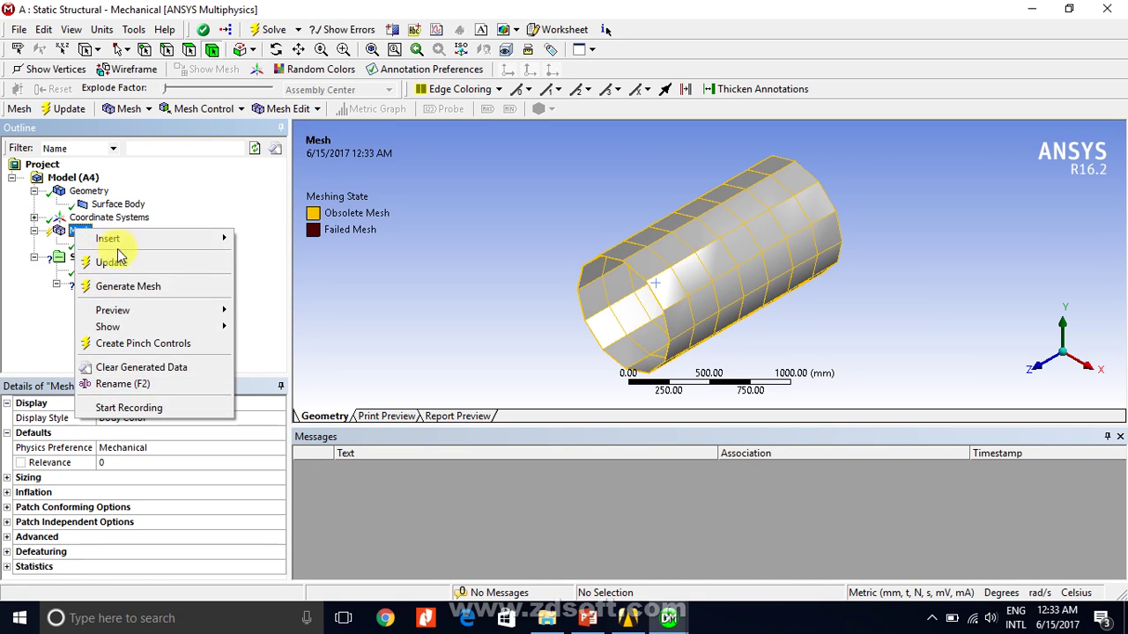
pyautogui.click(108, 288)
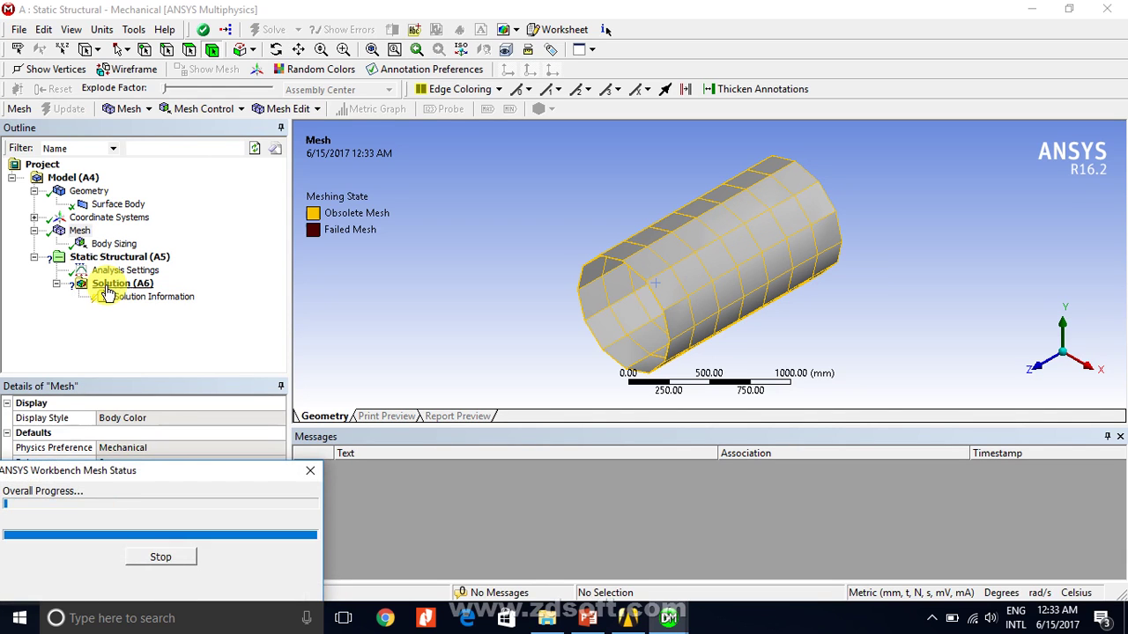
# Set the body sizing's element size to 150 mm and update the mesh
pyautogui.click(108, 244)
pyautogui.click(161, 492)
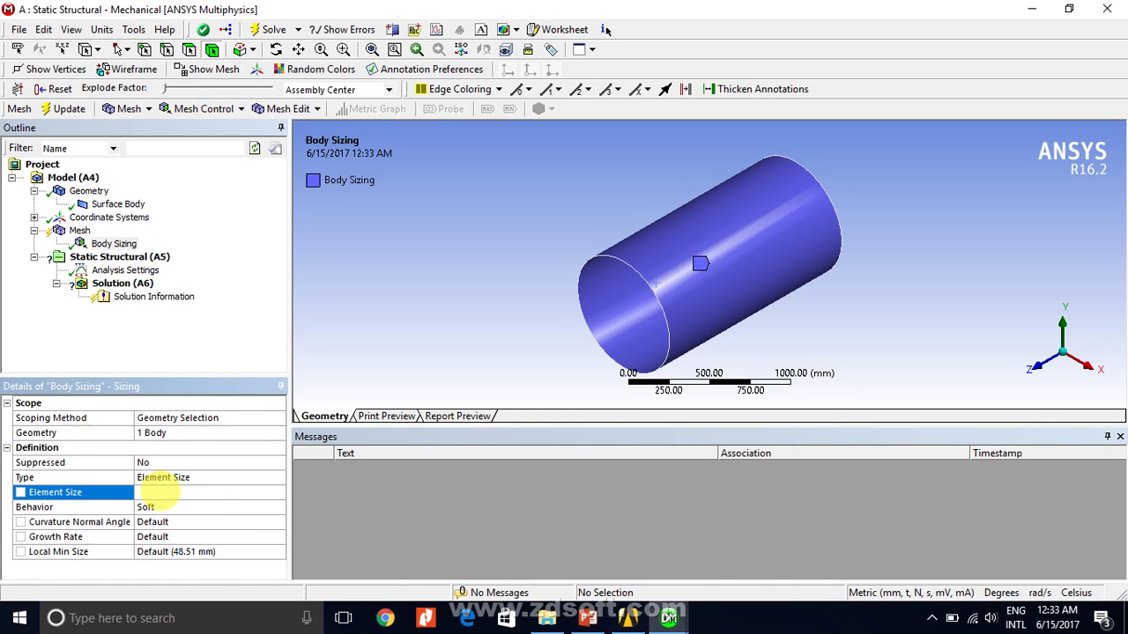
pyautogui.write('150')
pyautogui.press('Return')
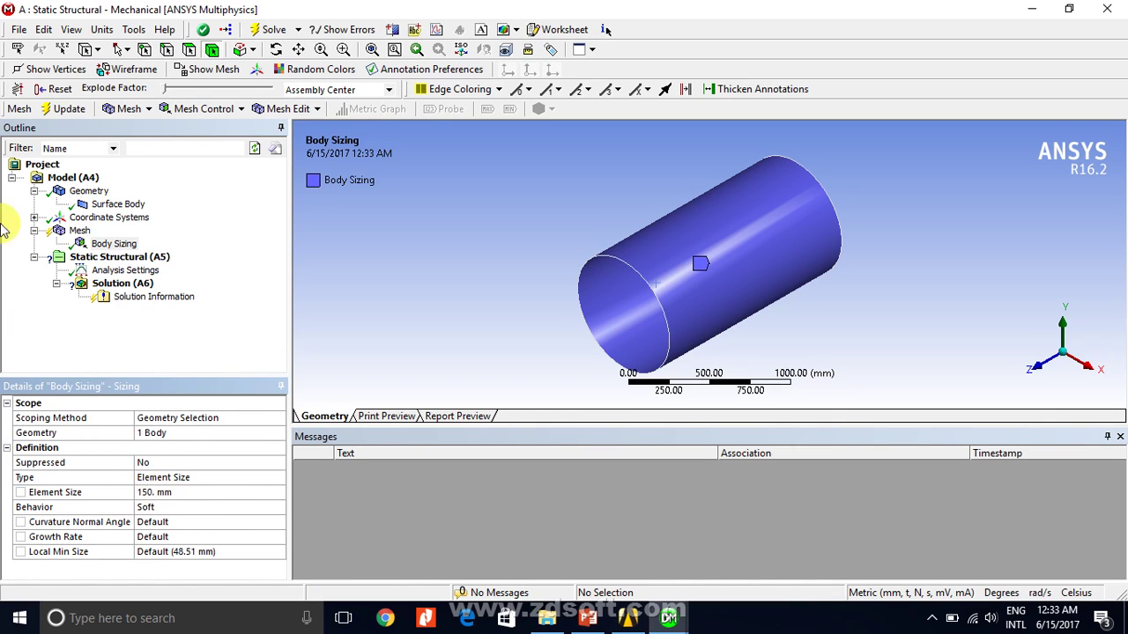
pyautogui.click(78, 233)
pyautogui.click(58, 111)
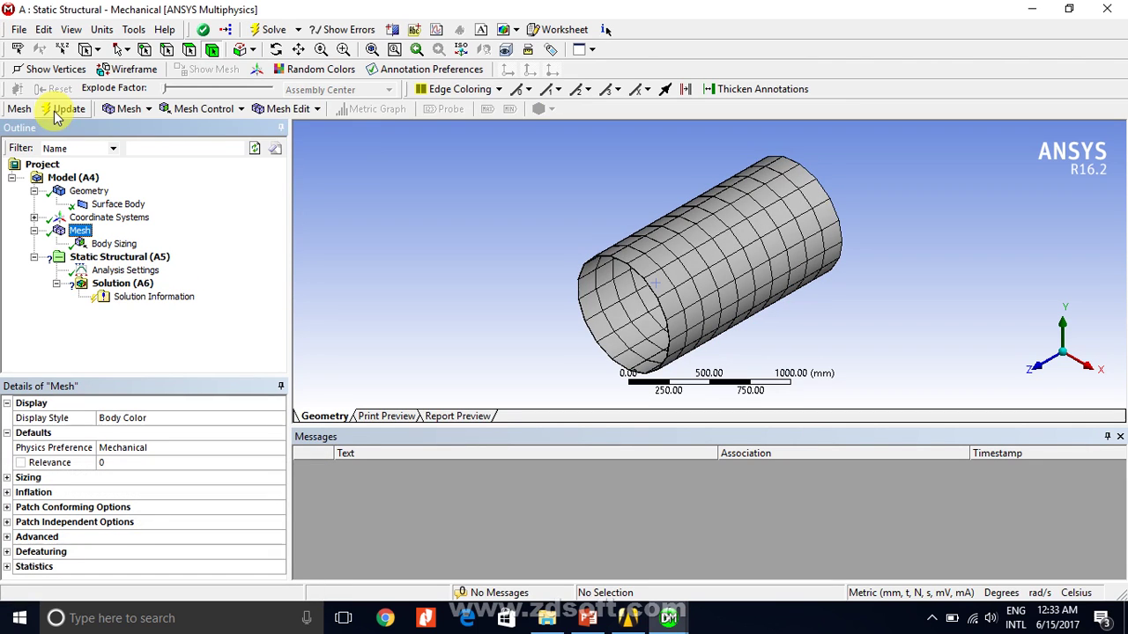
pyautogui.moveTo(652, 314); pyautogui.dragTo(650, 313, button='middle')
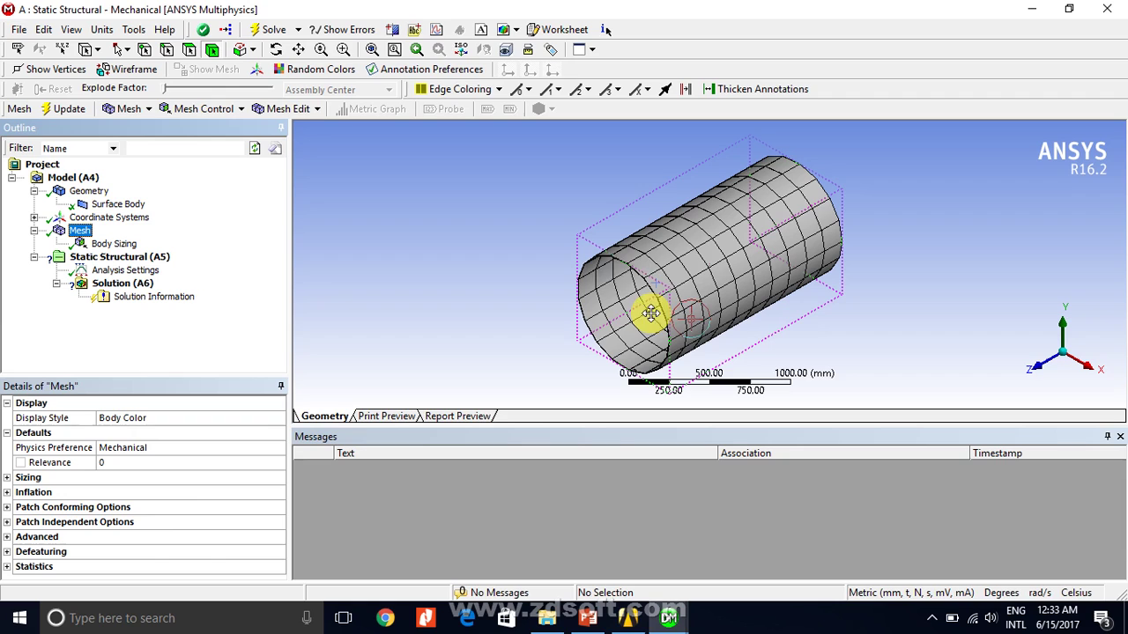
# Insert a coordinate system with its origin defined by the circular edge at the cylinder's front end
pyautogui.click(136, 259)
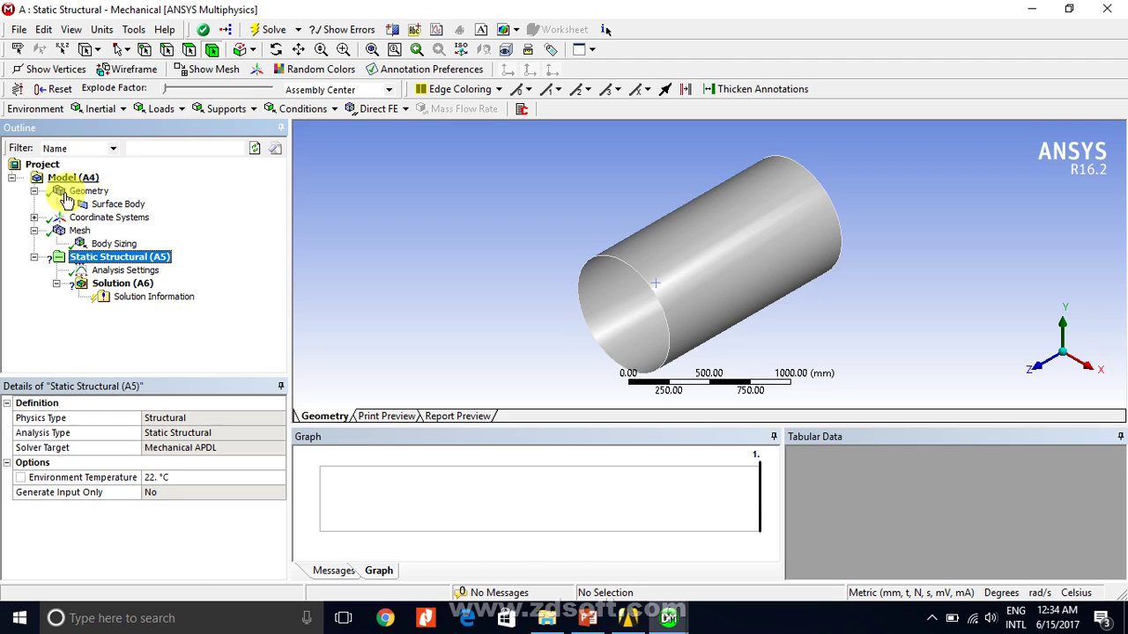
pyautogui.click(98, 217)
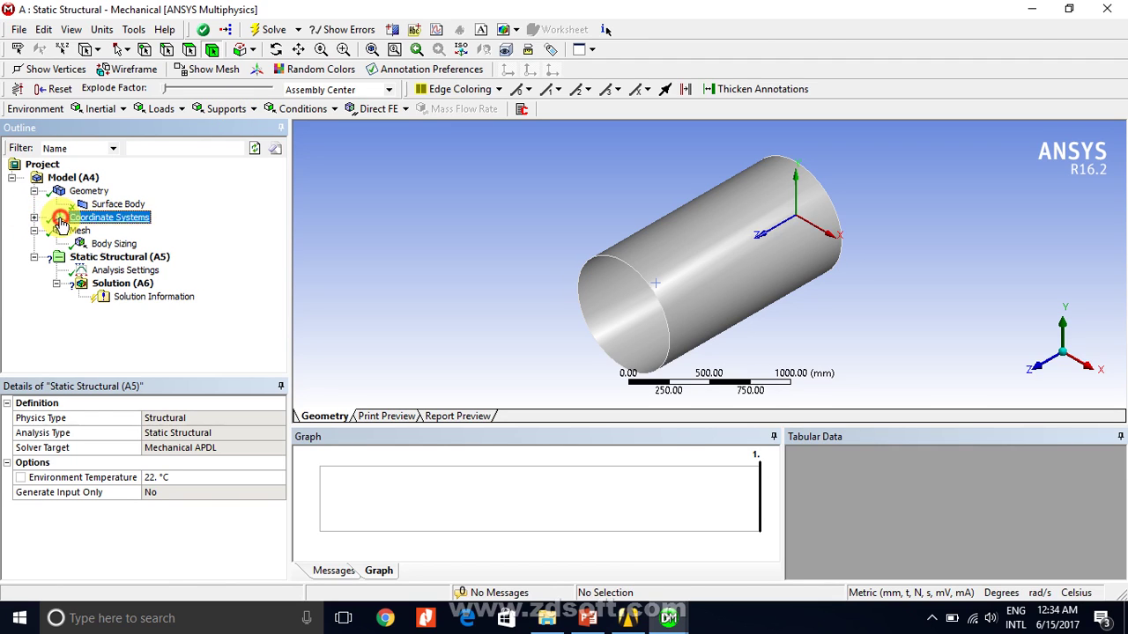
pyautogui.click(108, 108)
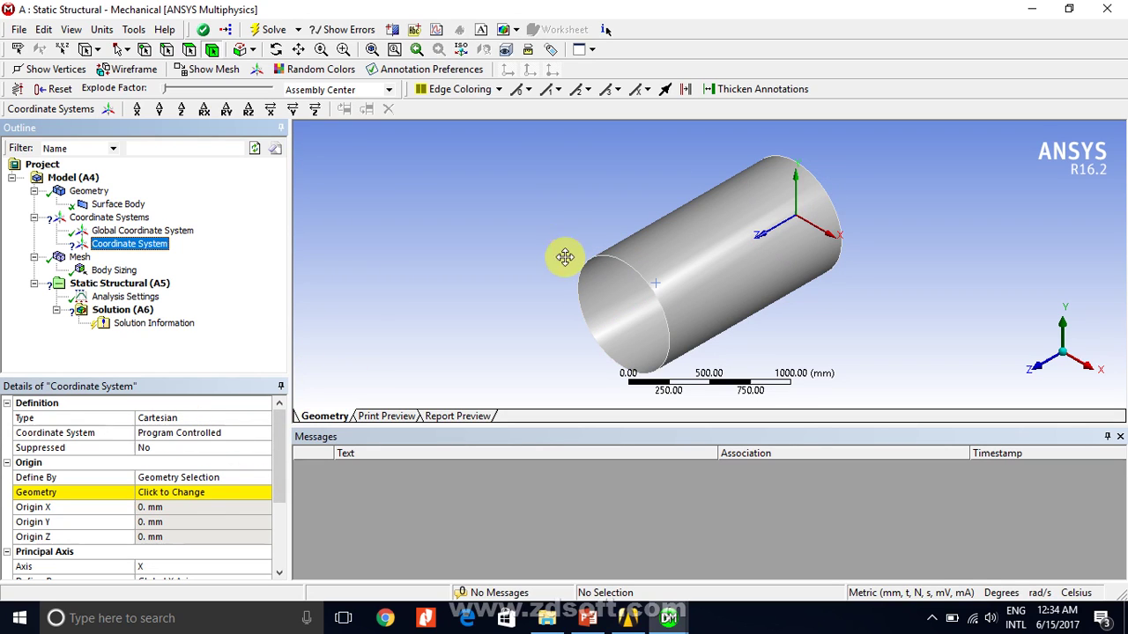
pyautogui.click(167, 49)
pyautogui.click(596, 260)
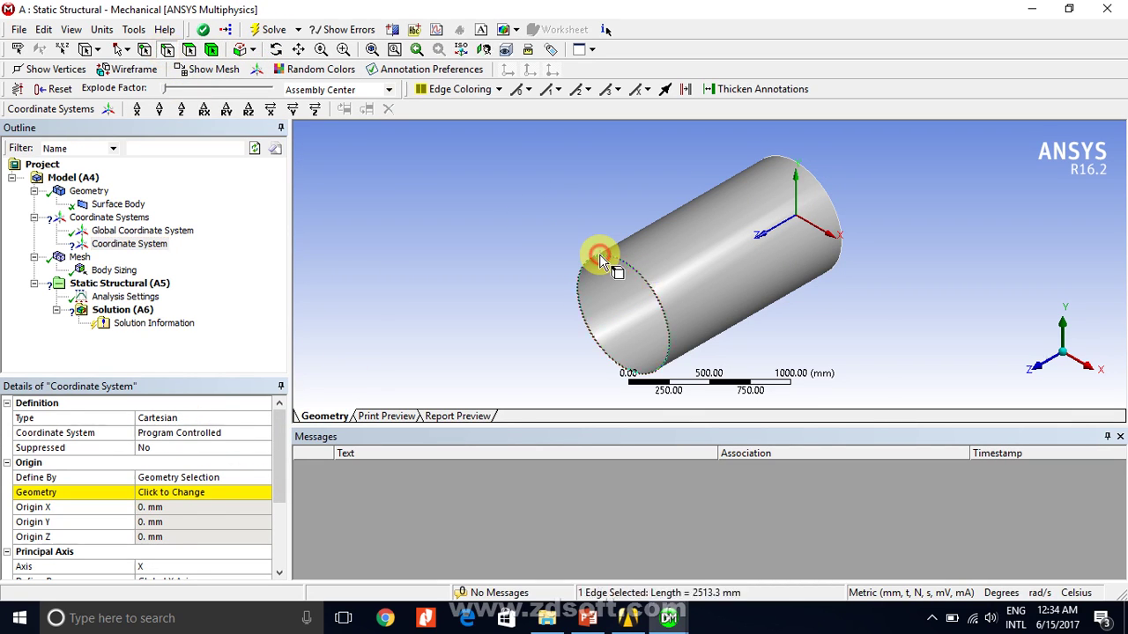
pyautogui.click(200, 492)
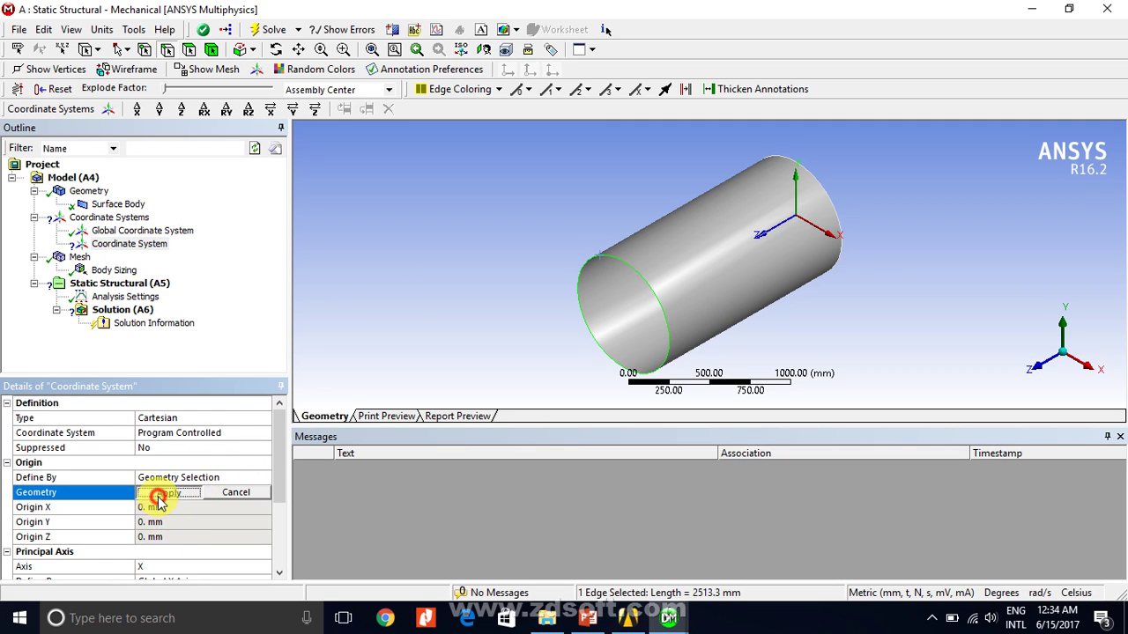
pyautogui.click(165, 493)
# Change the type of the inserted coordinate system to Cylindrical
pyautogui.click(194, 433)
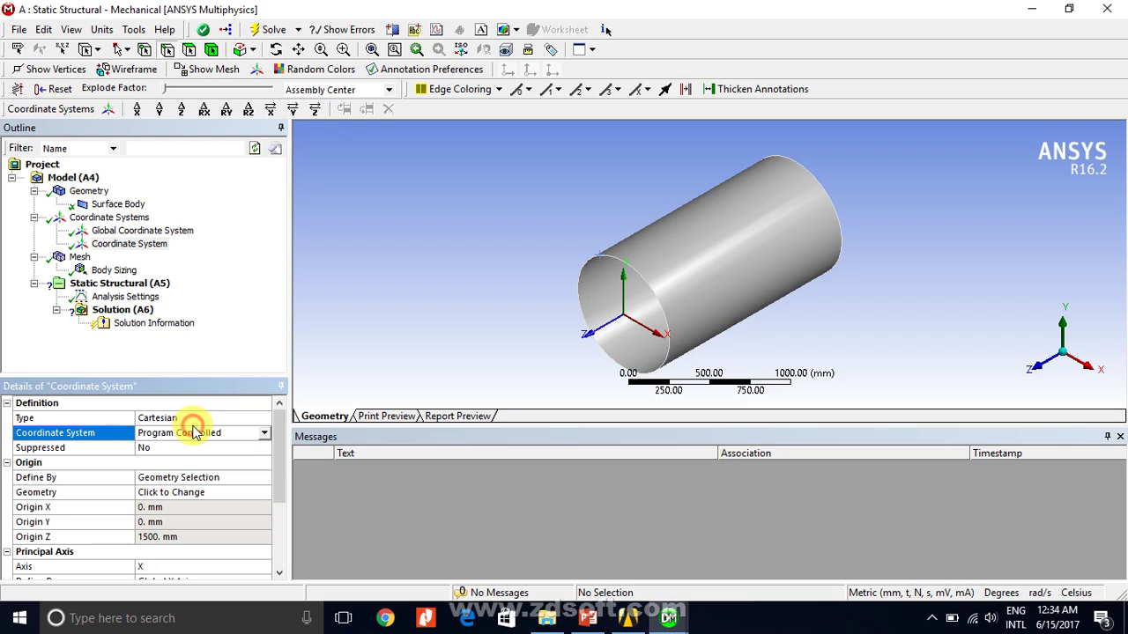
pyautogui.click(199, 418)
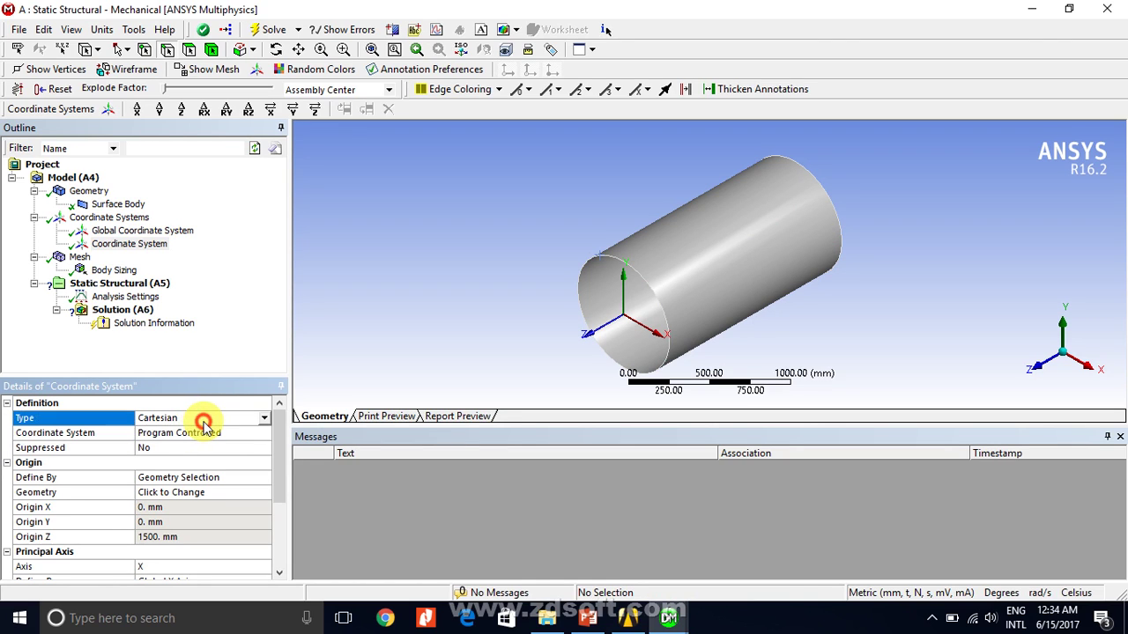
pyautogui.click(265, 422)
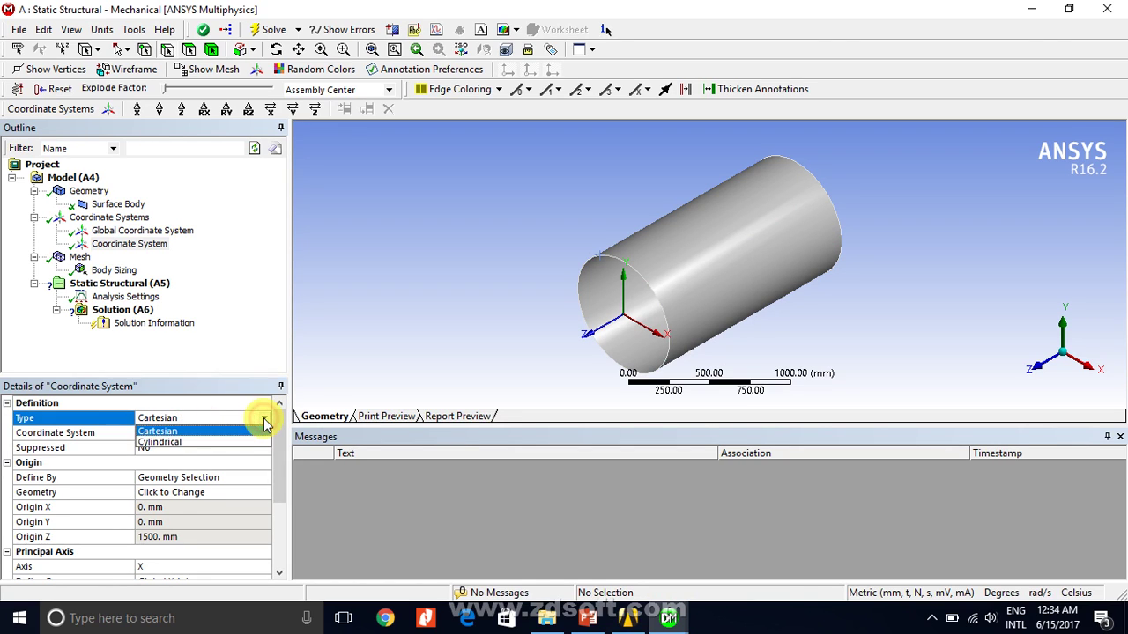
pyautogui.click(220, 442)
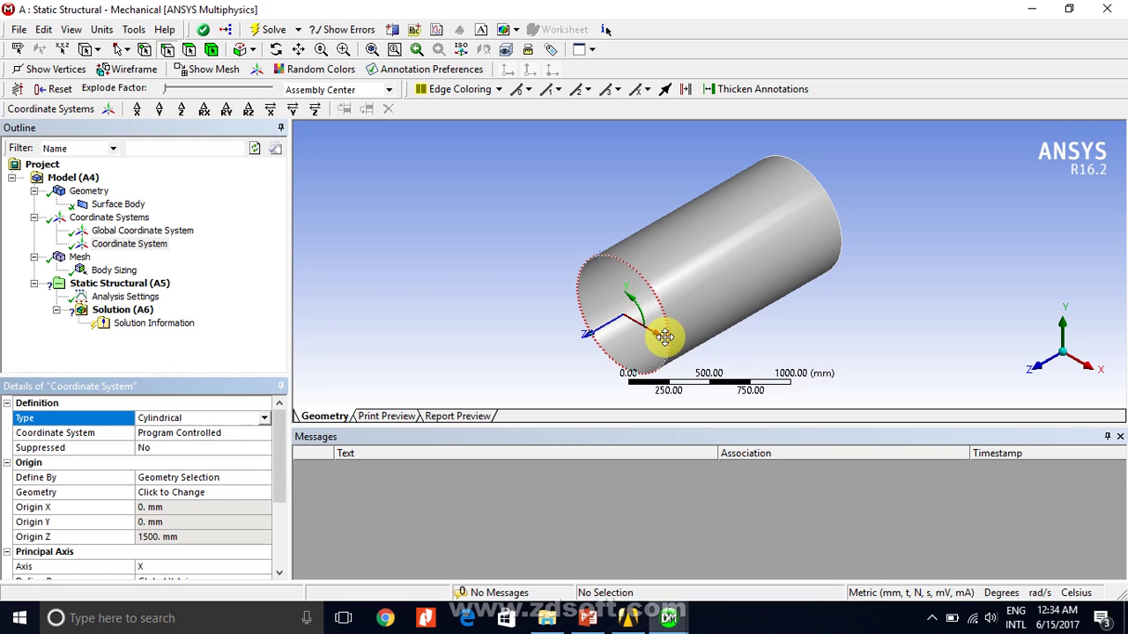
# Insert a Displacement support in Static Structural and scope it to the circular edges at both ends of the cylinder
pyautogui.click(121, 284)
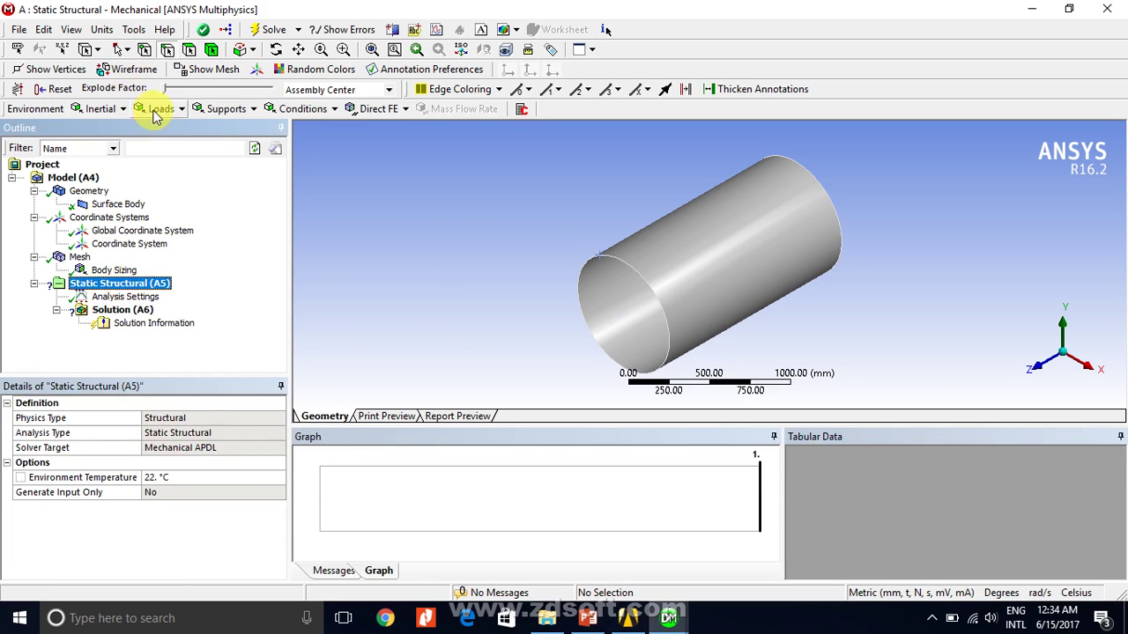
pyautogui.click(203, 110)
pyautogui.moveTo(225, 145); pyautogui.dragTo(229, 152)
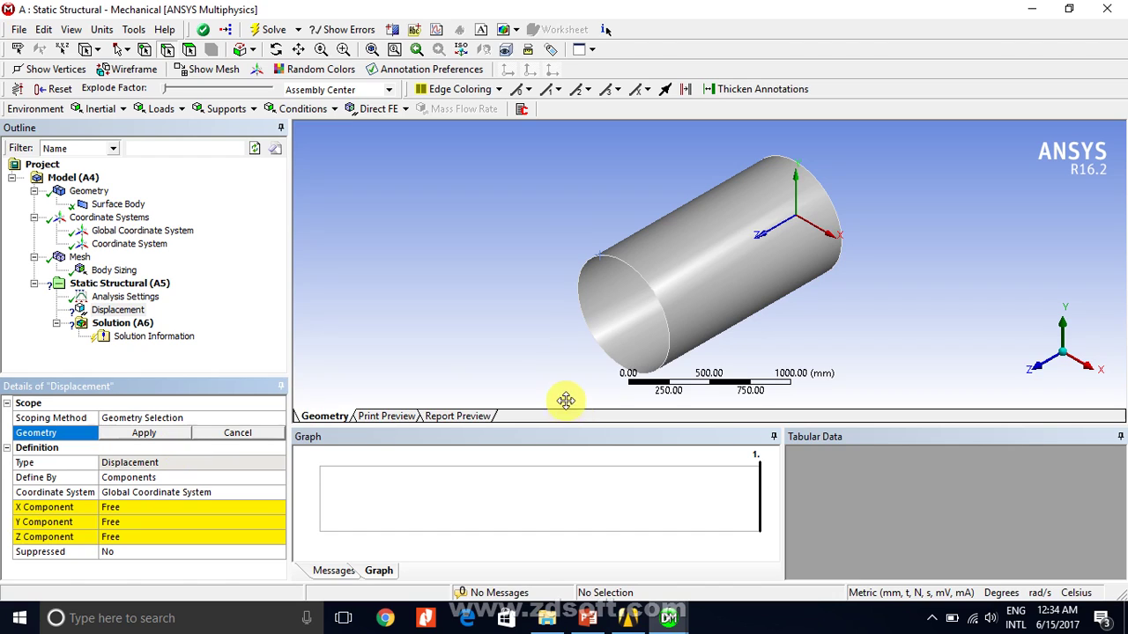
pyautogui.click(651, 285)
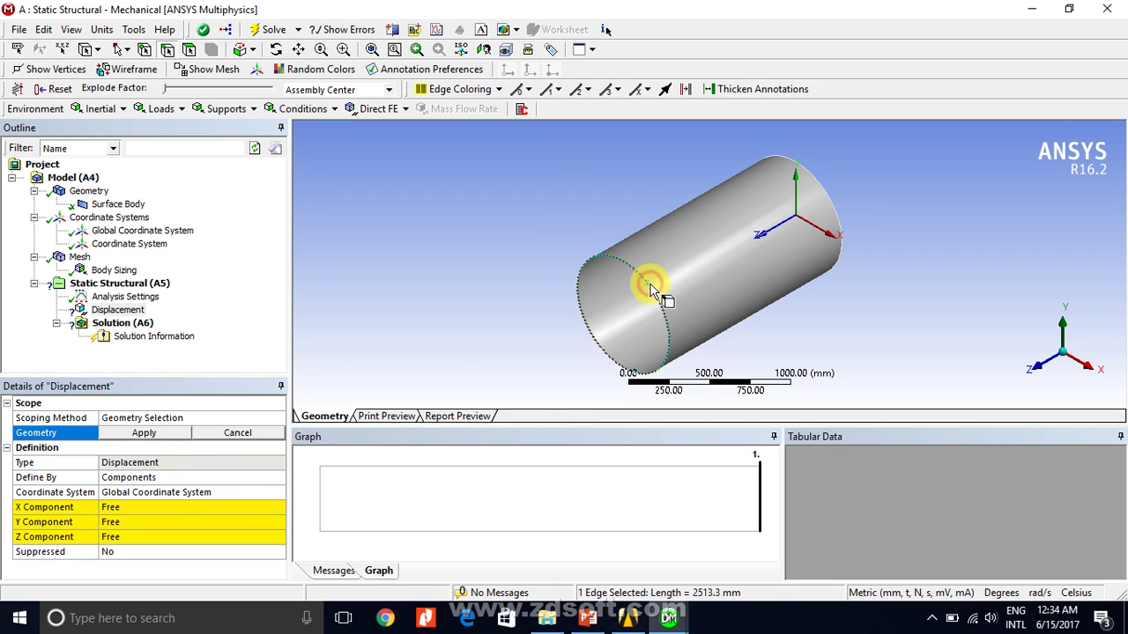
pyautogui.keyDown('ctrl'); pyautogui.click(828, 190); pyautogui.keyUp('ctrl')
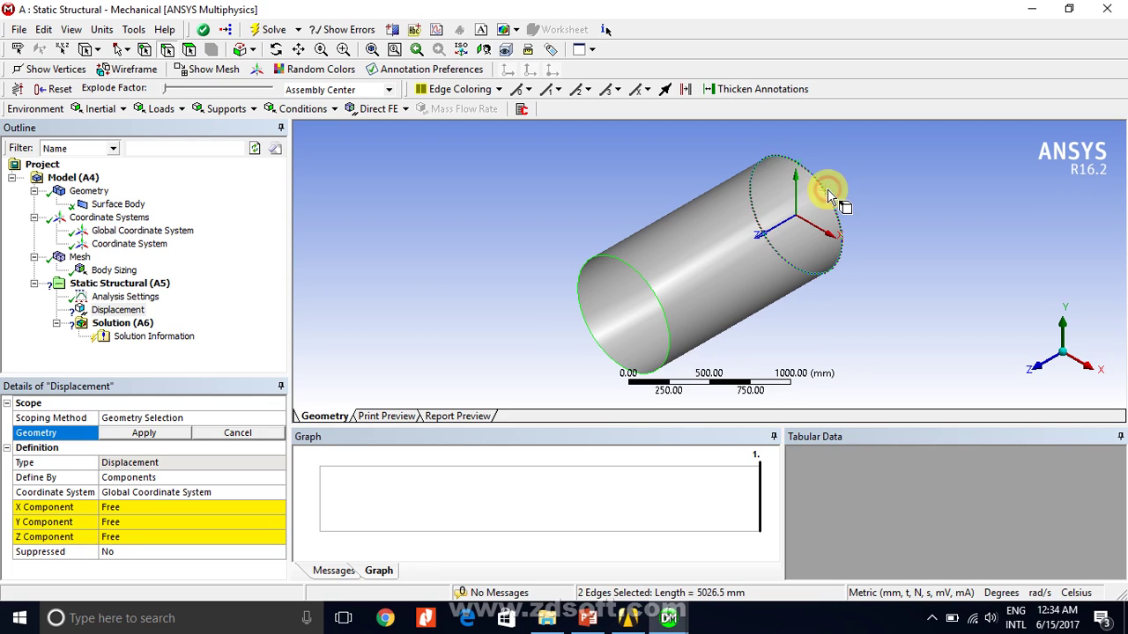
pyautogui.click(145, 431)
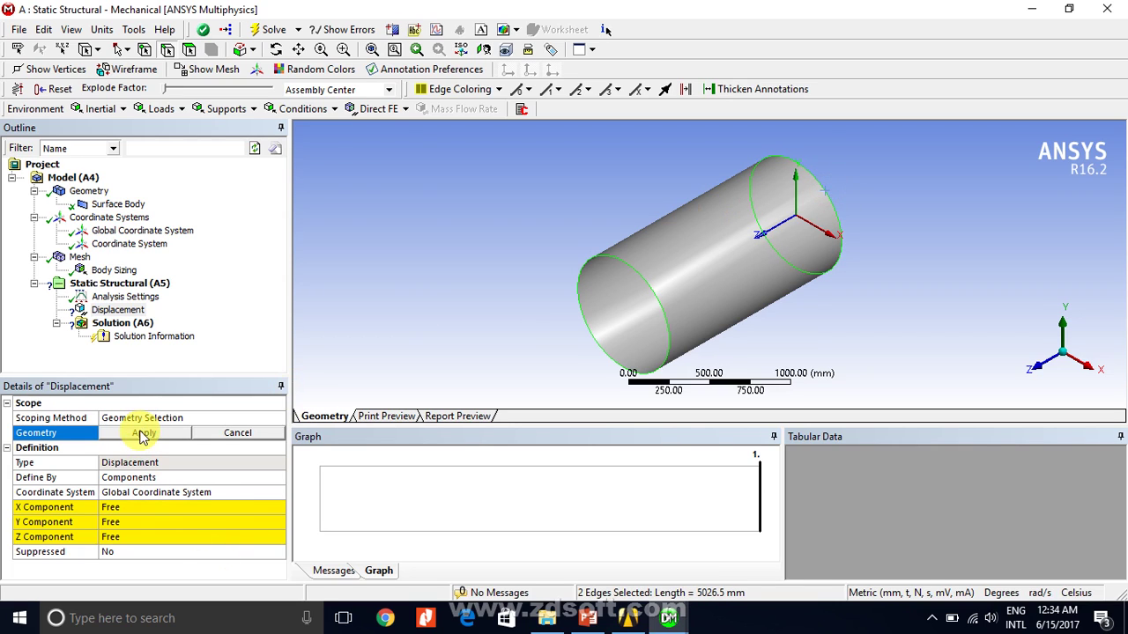
# Set the Displacement support's coordinate system to the inserted cylindrical Coordinate System
pyautogui.click(194, 492)
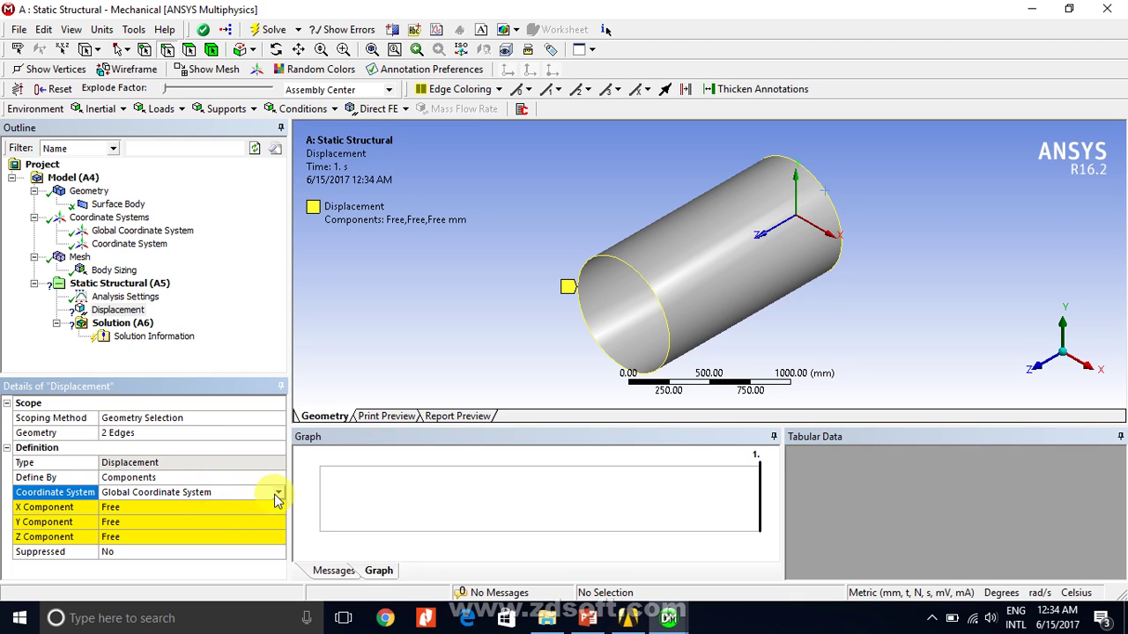
pyautogui.click(278, 493)
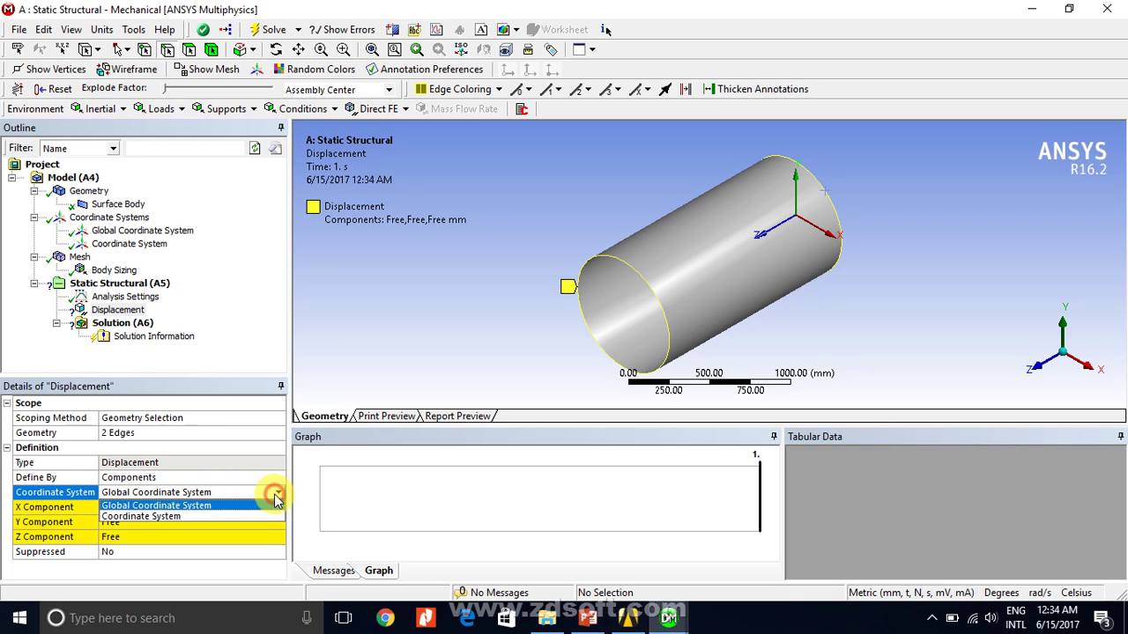
pyautogui.click(170, 516)
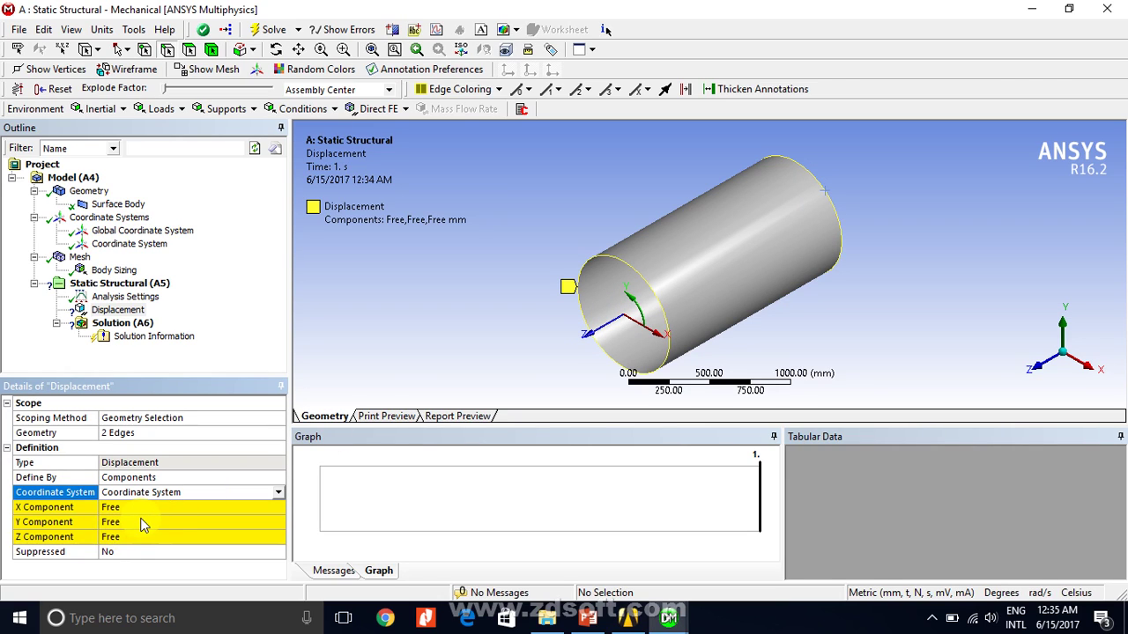
# Set the Displacement support's Z and Y components to 0 mm
pyautogui.click(124, 539)
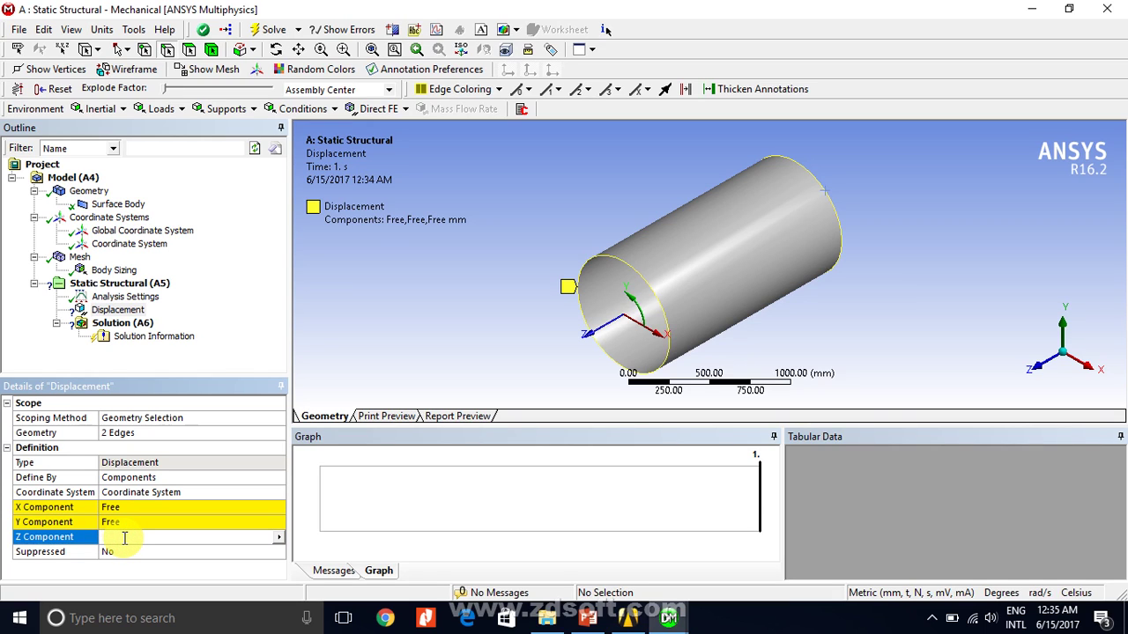
pyautogui.write('0')
pyautogui.press('Return')
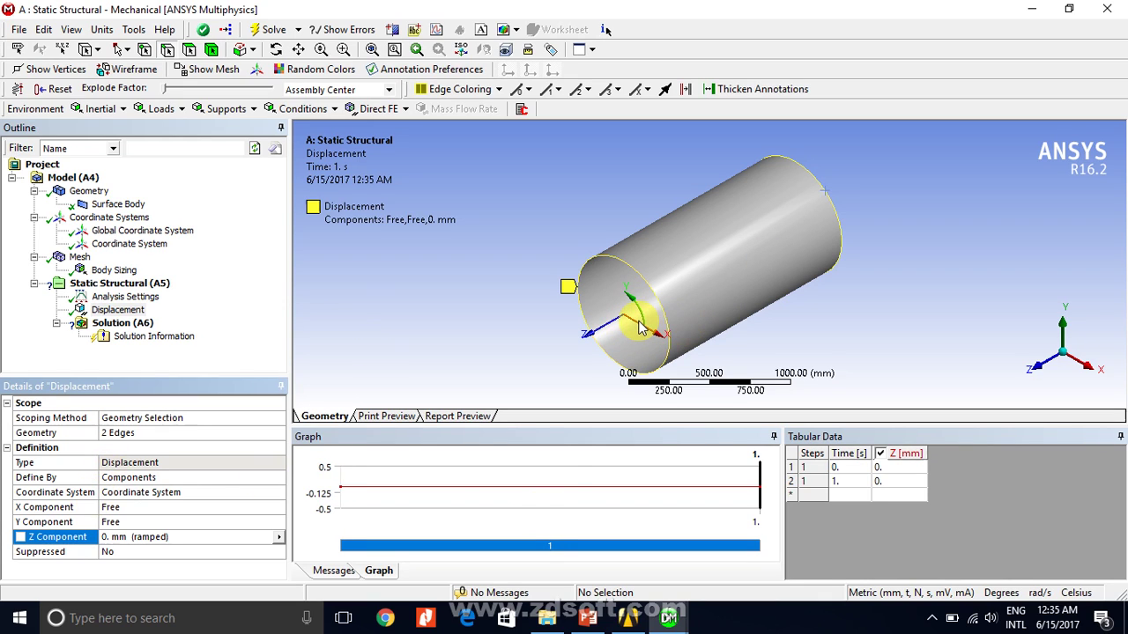
pyautogui.click(109, 521)
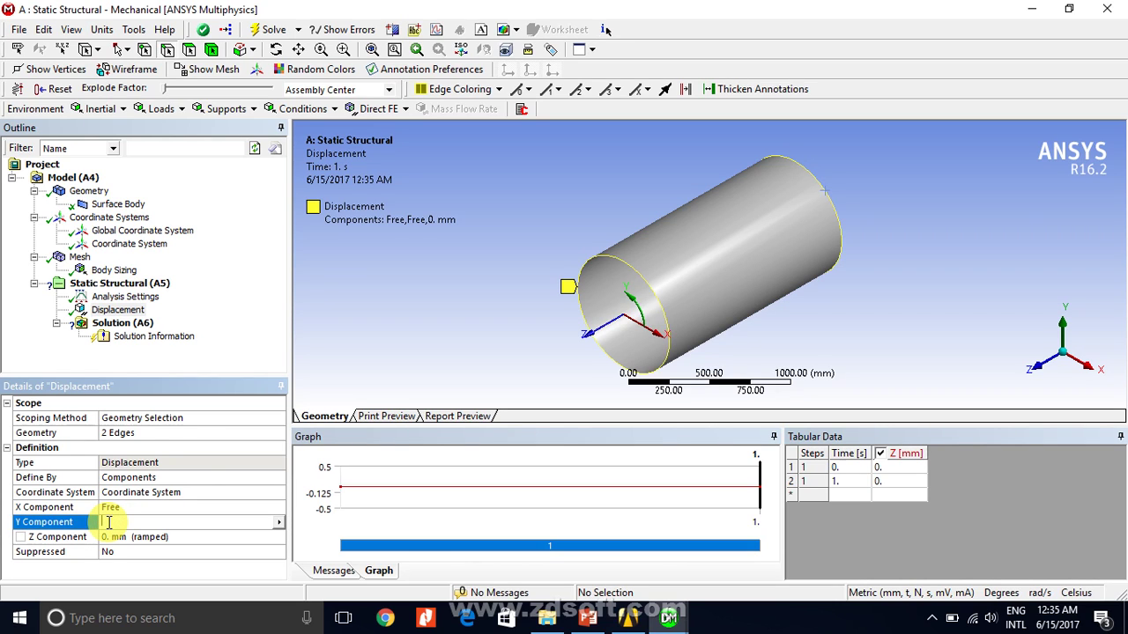
pyautogui.press('Return')
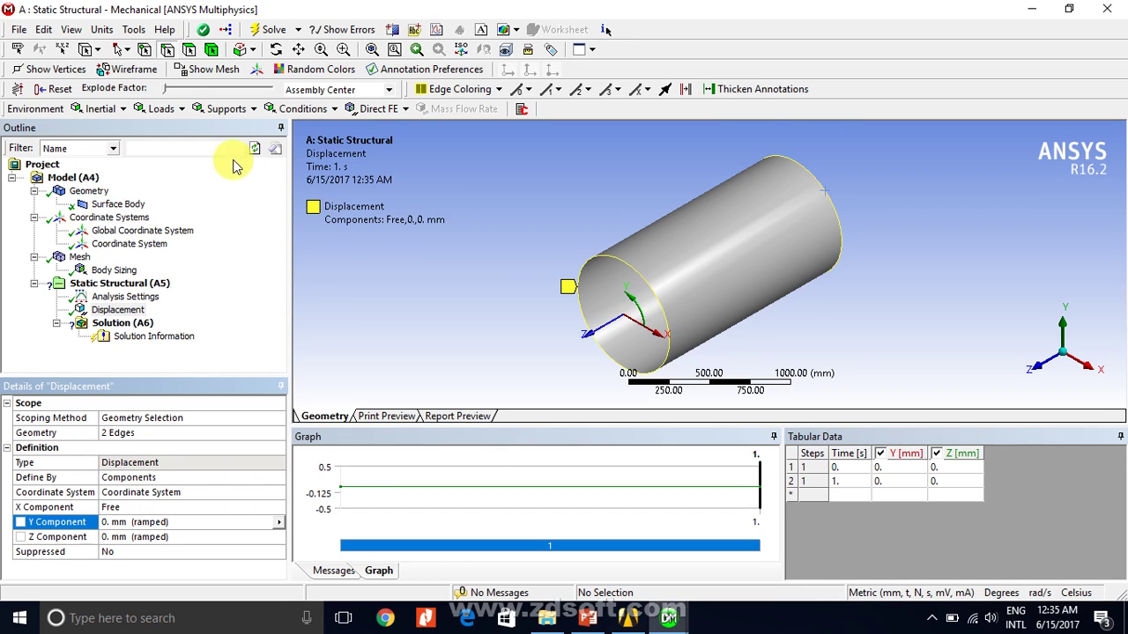
# Insert a Pressure load on the cylindrical face with a magnitude of 0.015 MPa
pyautogui.click(162, 109)
pyautogui.click(175, 130)
pyautogui.click(696, 282)
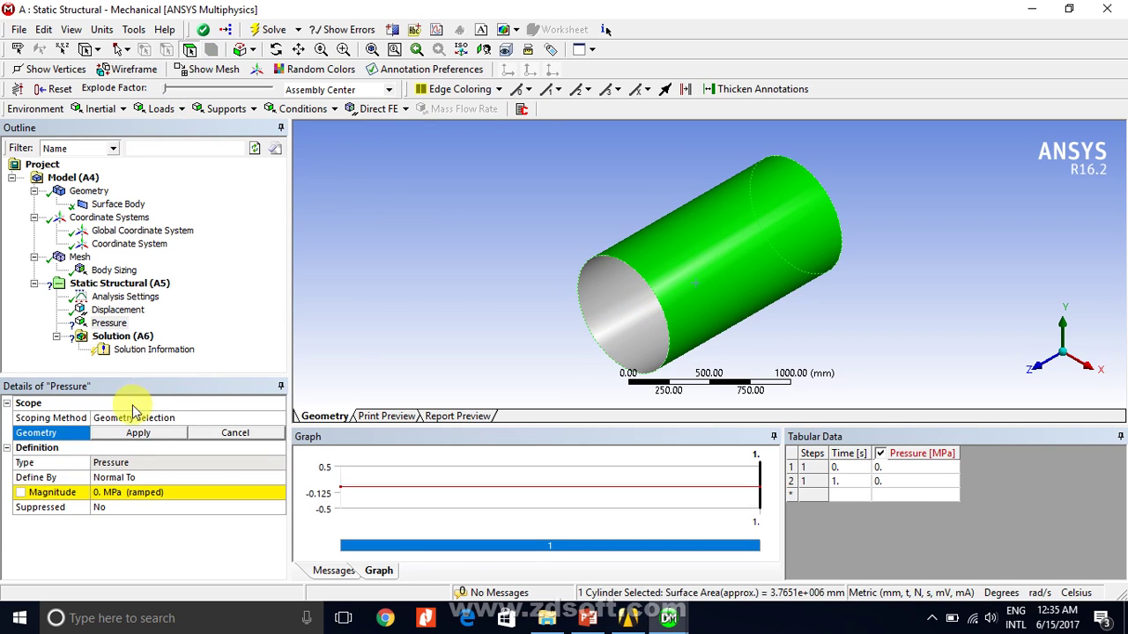
pyautogui.click(114, 435)
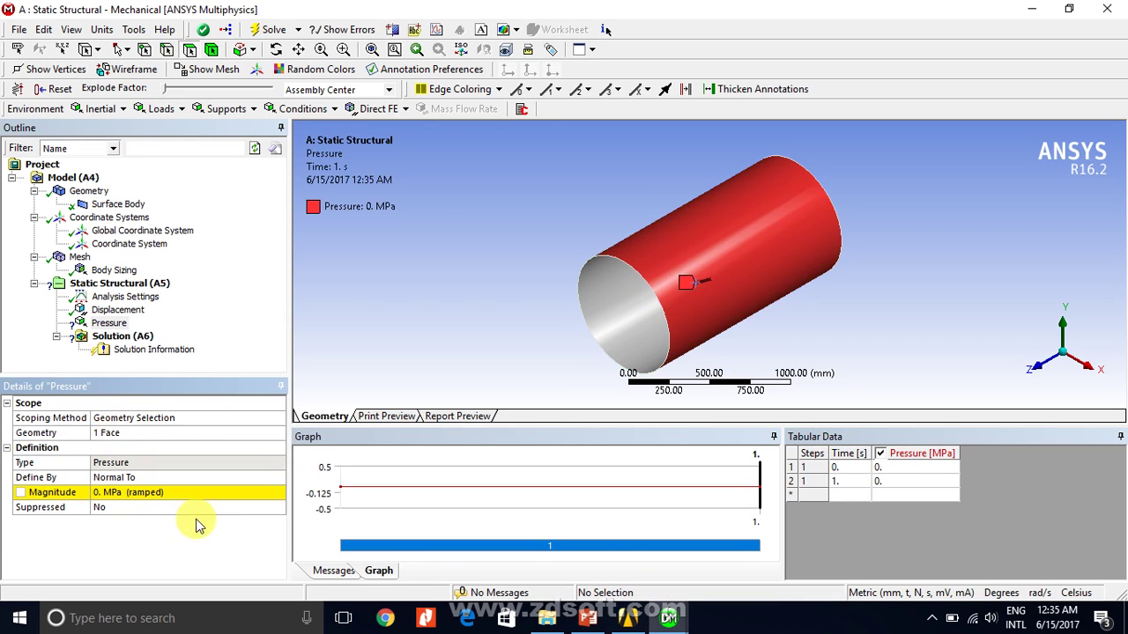
pyautogui.click(142, 495)
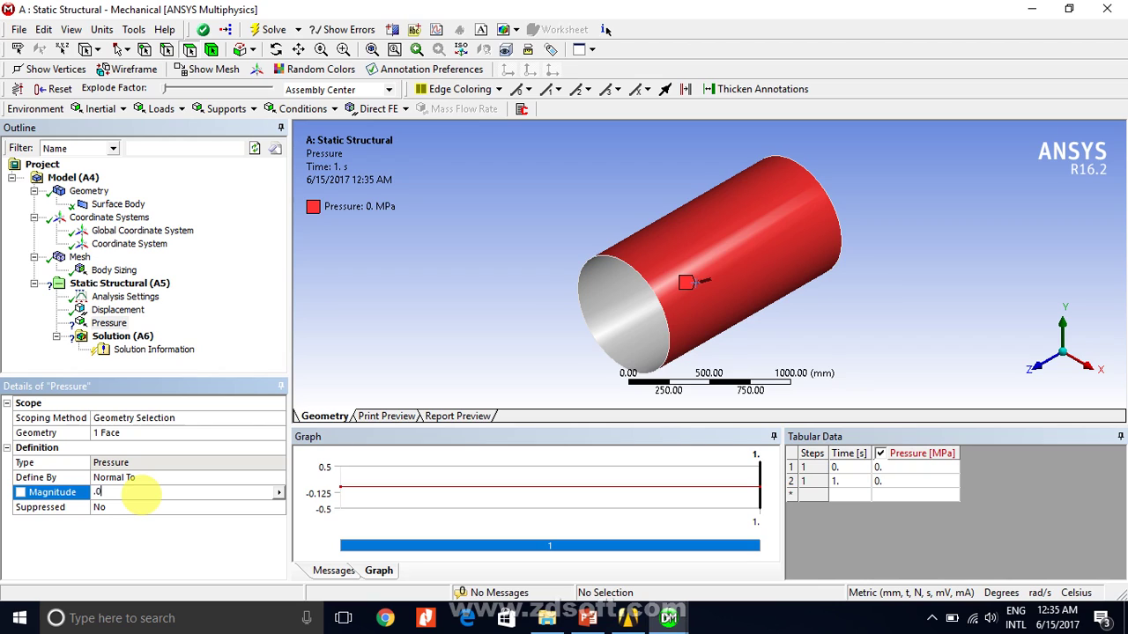
pyautogui.press('Return')
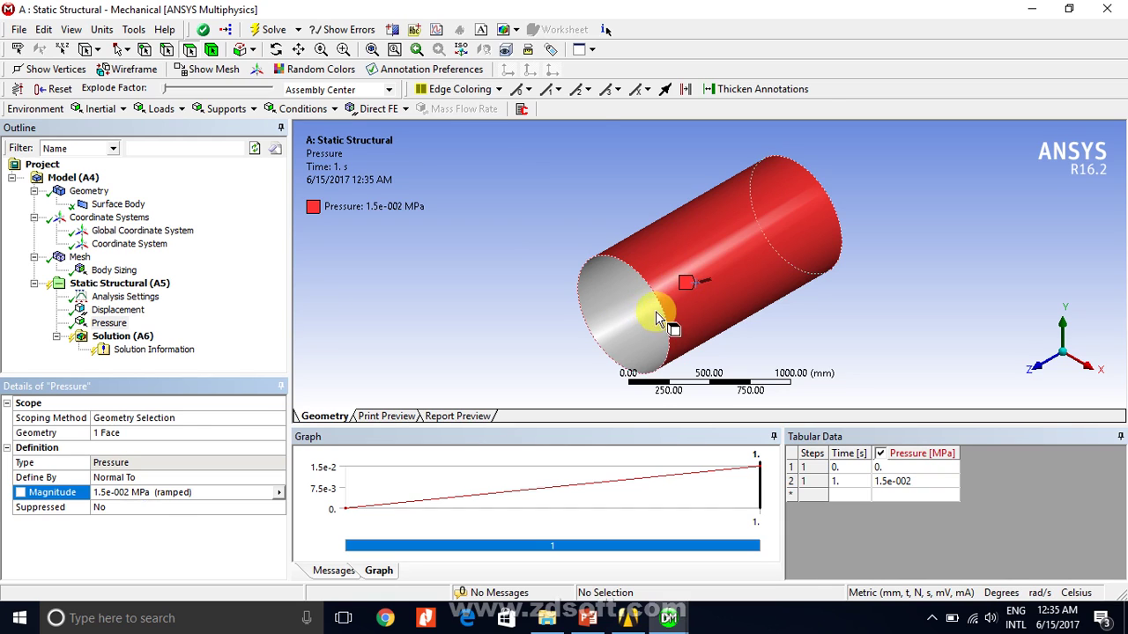
pyautogui.click(277, 50)
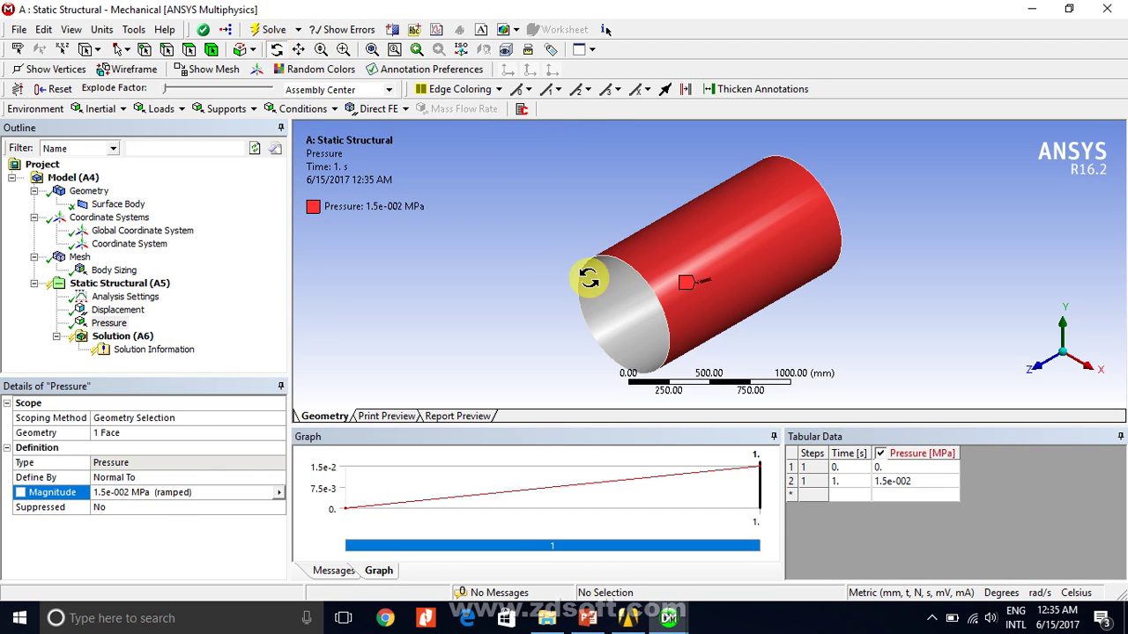
pyautogui.moveTo(589, 278)
pyautogui.mouseDown()
pyautogui.moveTo(738, 261)
pyautogui.moveTo(670, 252)
pyautogui.moveTo(606, 276)
pyautogui.mouseUp()
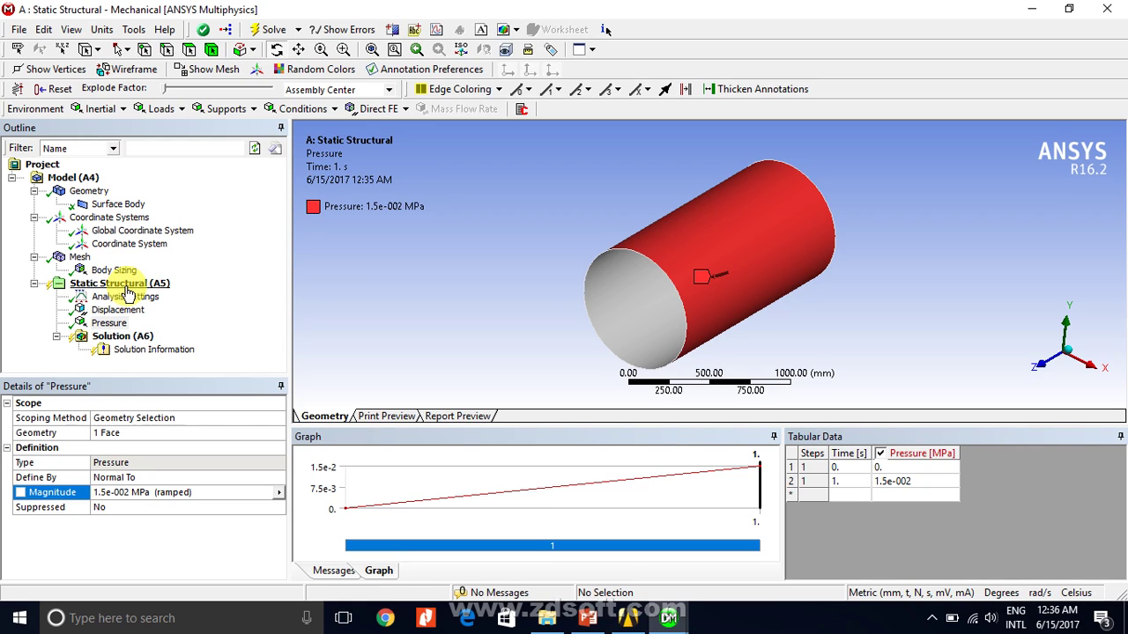
# Insert a Total Deformation result under Solution
pyautogui.click(120, 337)
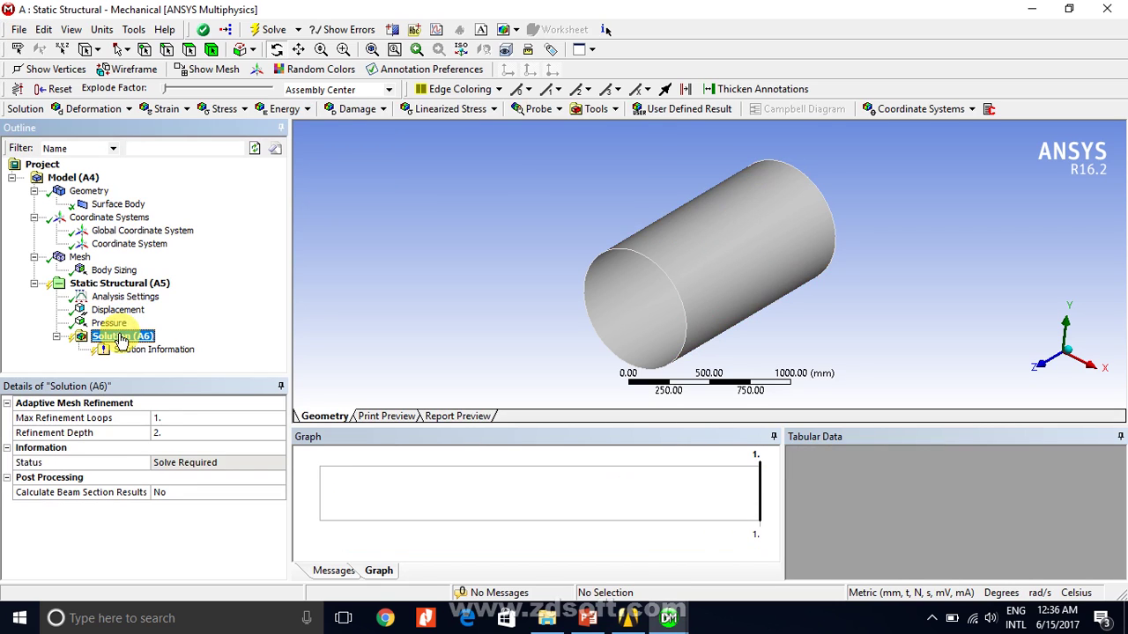
pyautogui.rightClick(121, 337)
pyautogui.moveTo(183, 353)
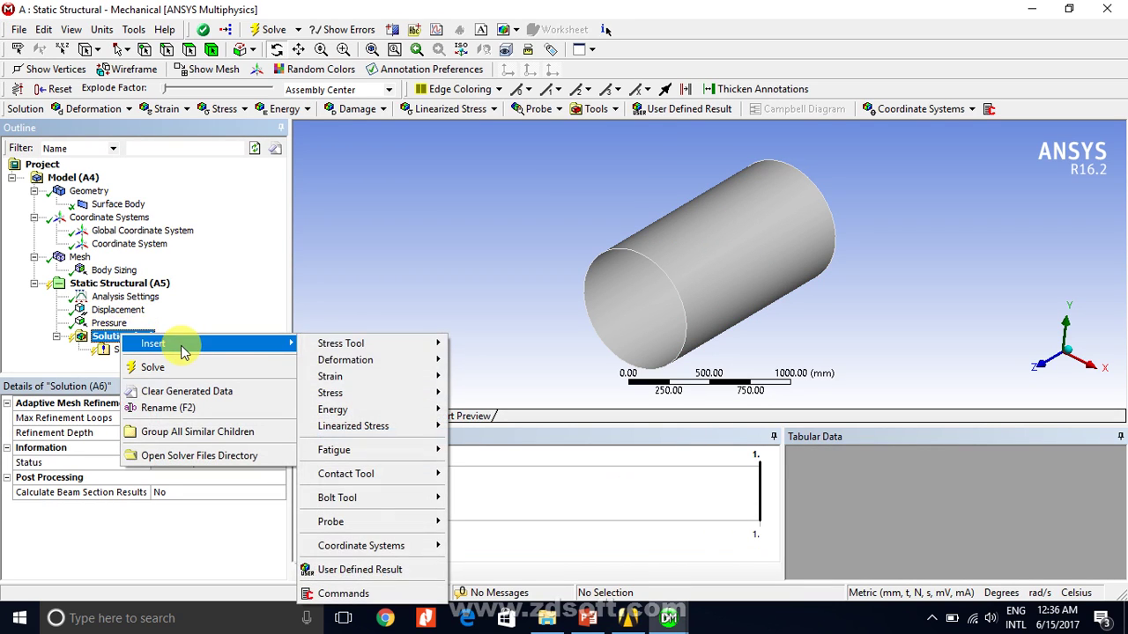
pyautogui.moveTo(359, 358)
pyautogui.click(473, 359)
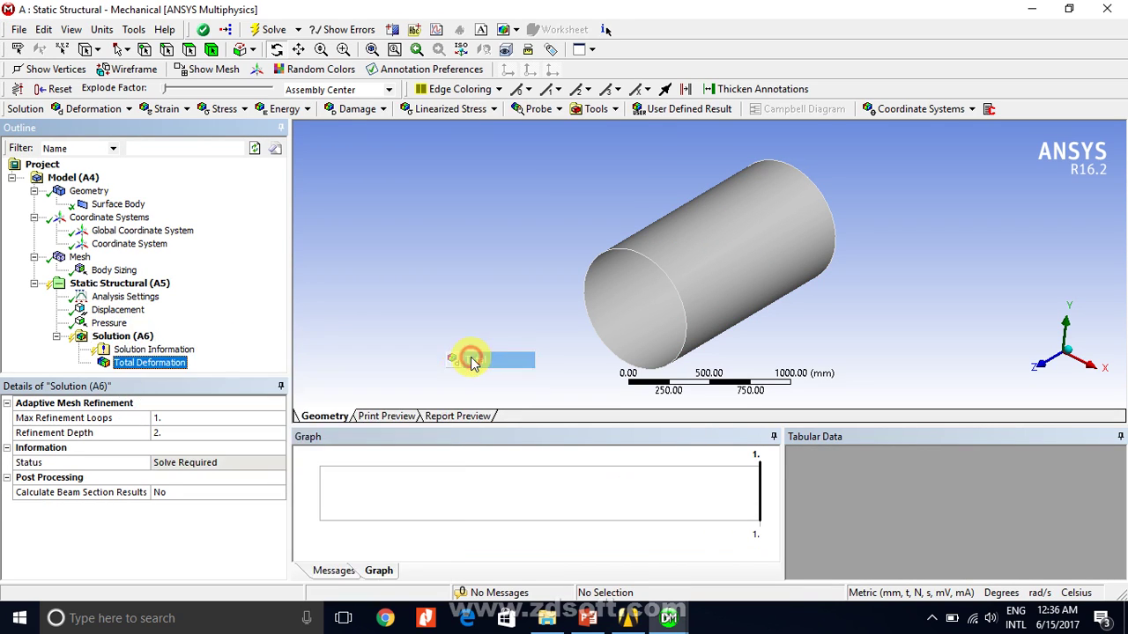
# Insert an Equivalent (von-Mises) Stress result under Solution and solve the static structural analysis
pyautogui.click(107, 336)
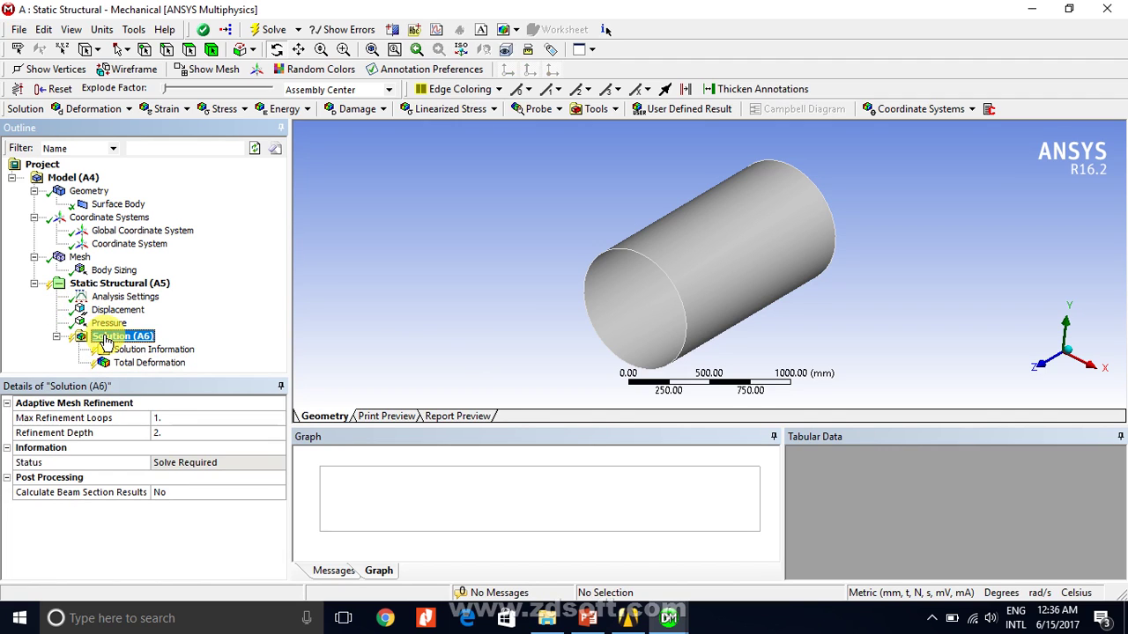
pyautogui.rightClick(105, 340)
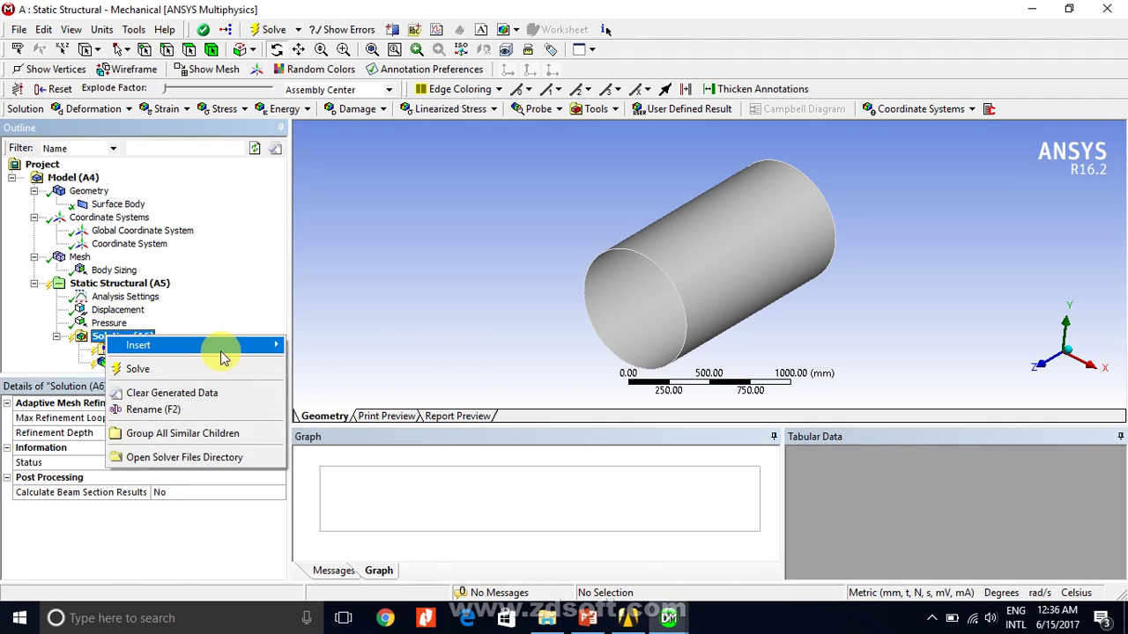
pyautogui.moveTo(222, 355)
pyautogui.moveTo(394, 381)
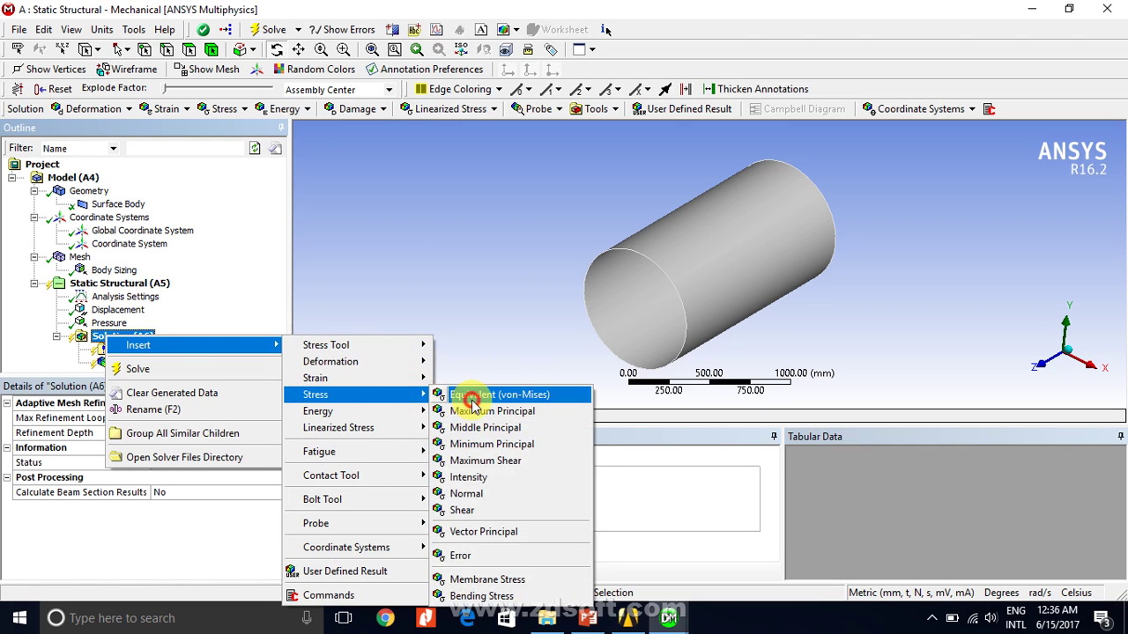
pyautogui.click(467, 396)
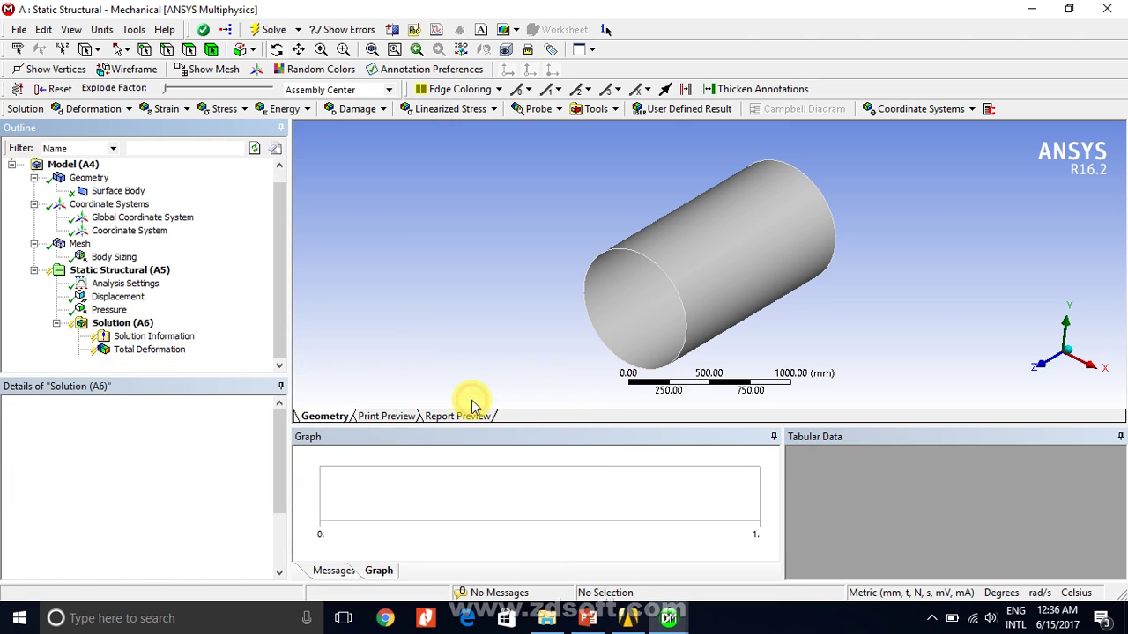
pyautogui.click(264, 34)
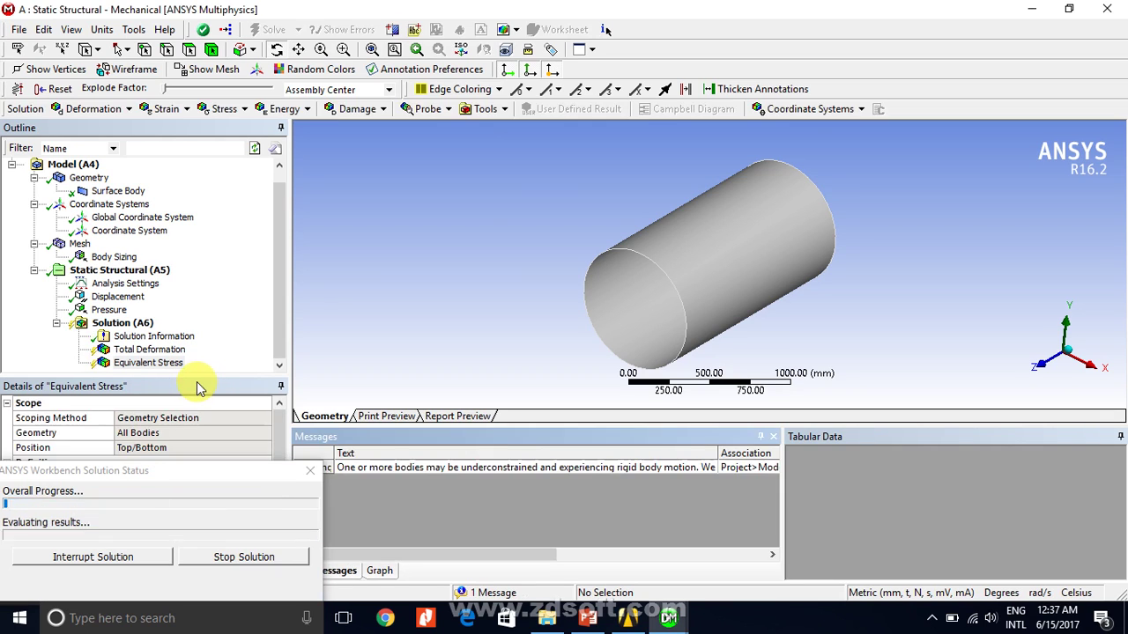
# Examine the Total Deformation and Equivalent Stress contours on the cylindrical shell
pyautogui.click(124, 364)
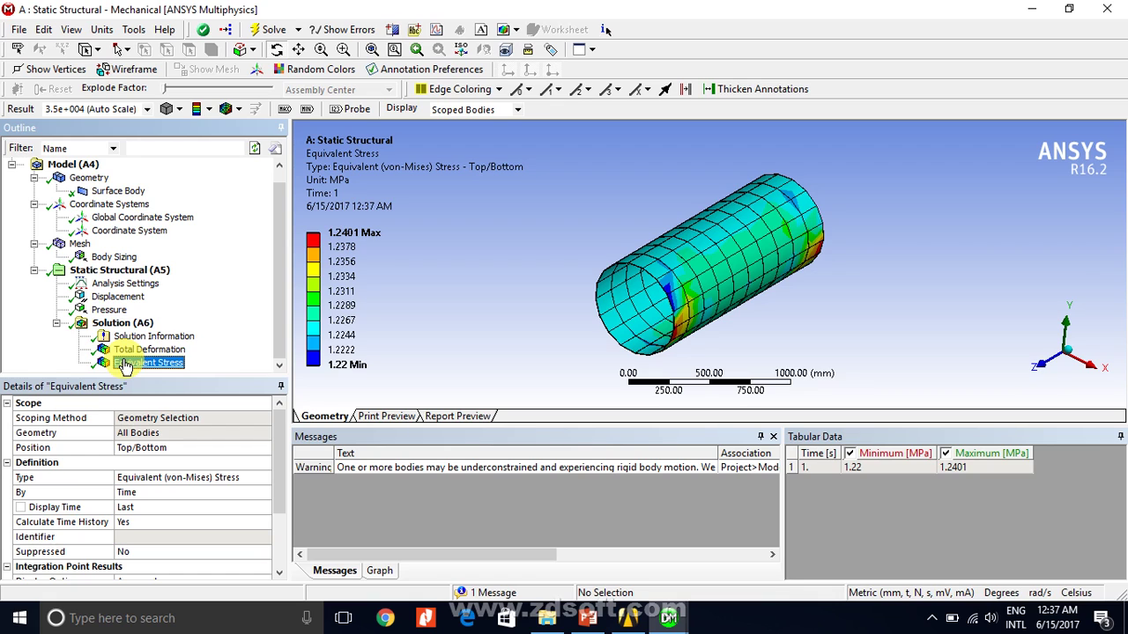
pyautogui.click(124, 350)
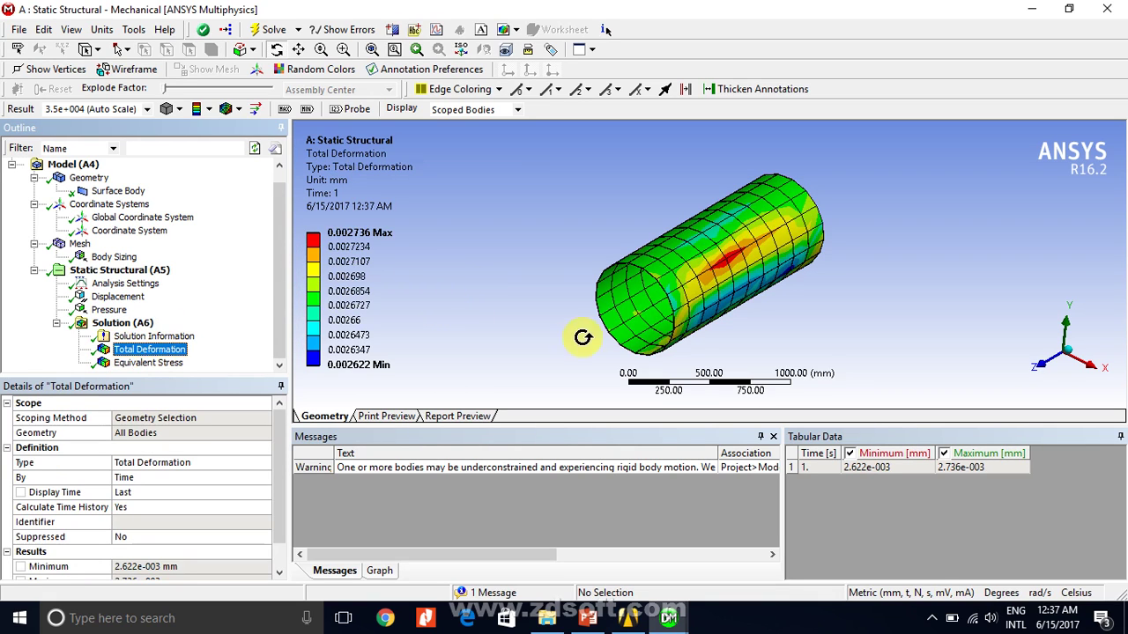
pyautogui.click(133, 364)
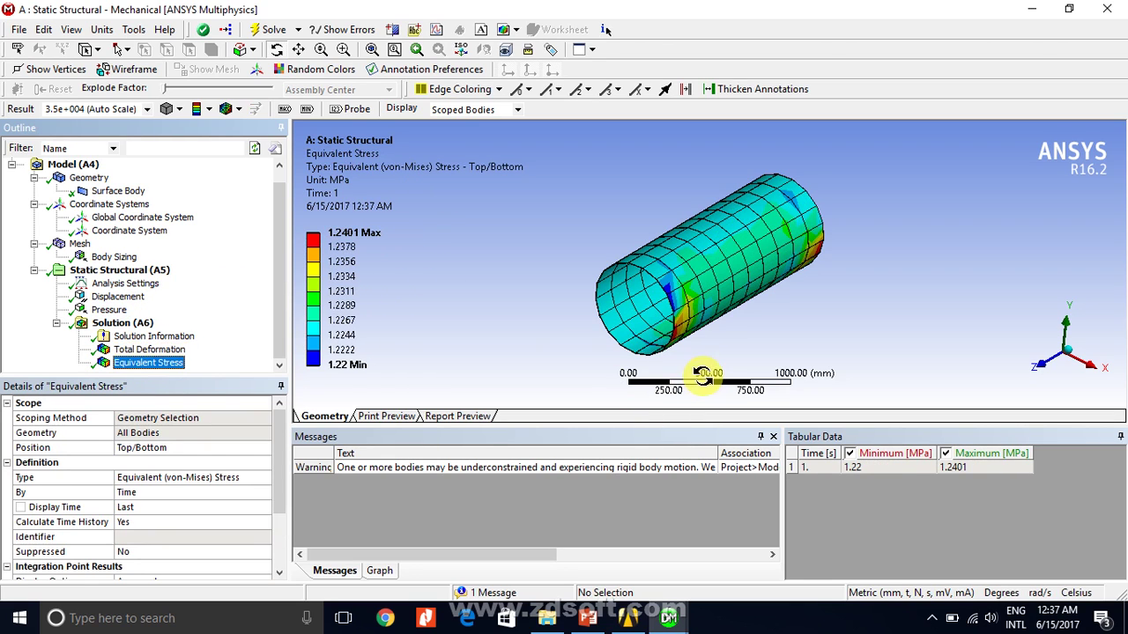
pyautogui.moveTo(665, 315); pyautogui.dragTo(632, 311)
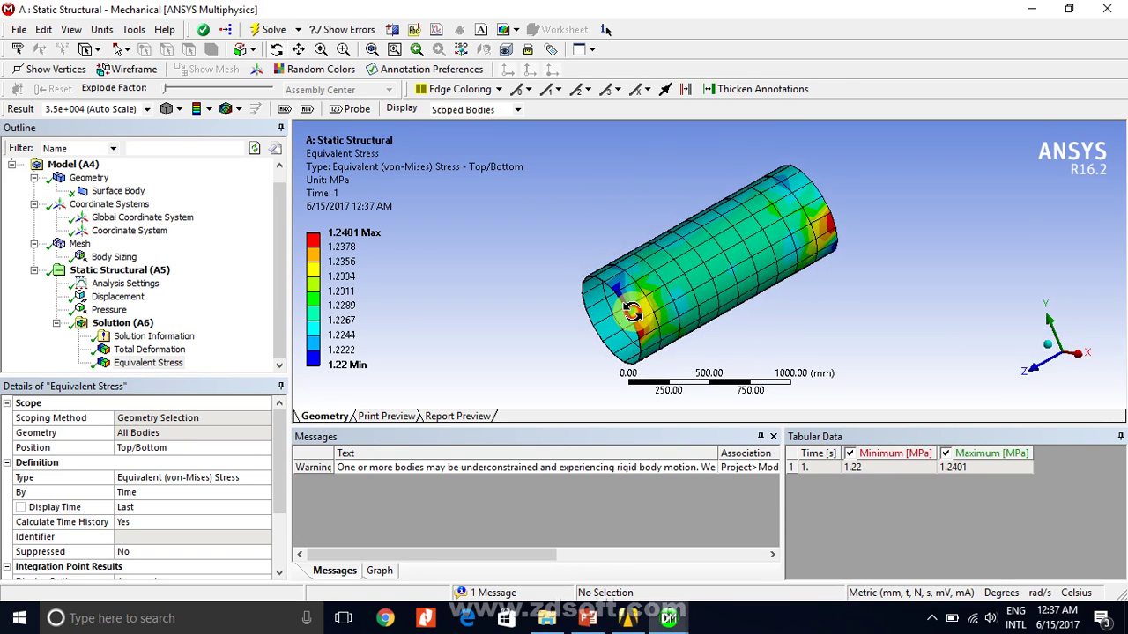
# Set the result deformation scale to 2x Auto and play the Equivalent Stress animation
pyautogui.click(147, 108)
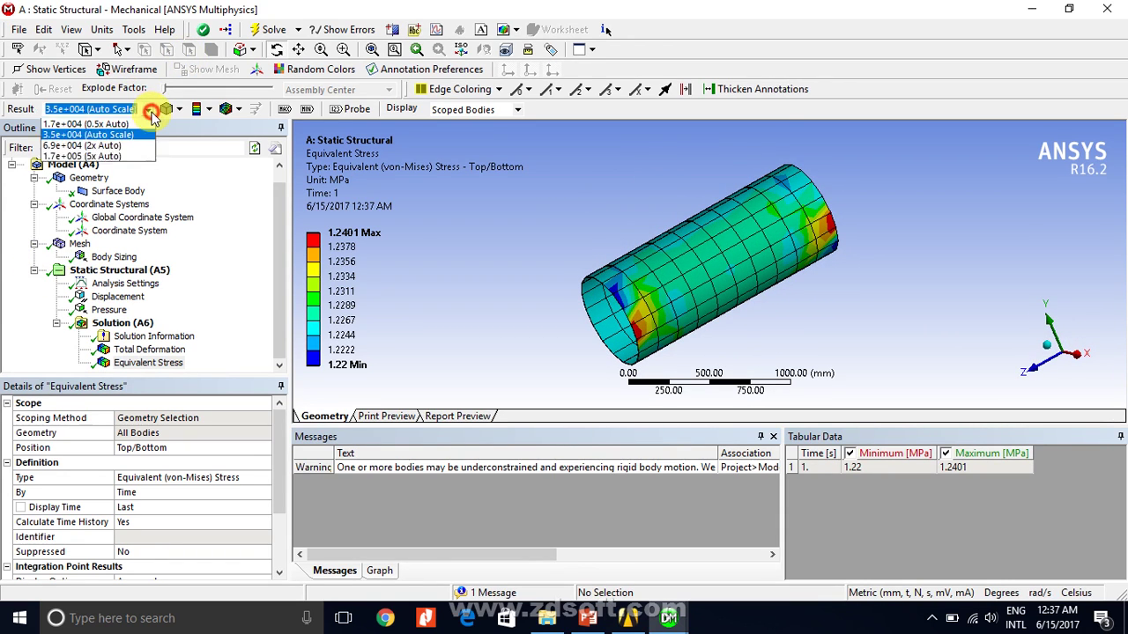
pyautogui.click(115, 168)
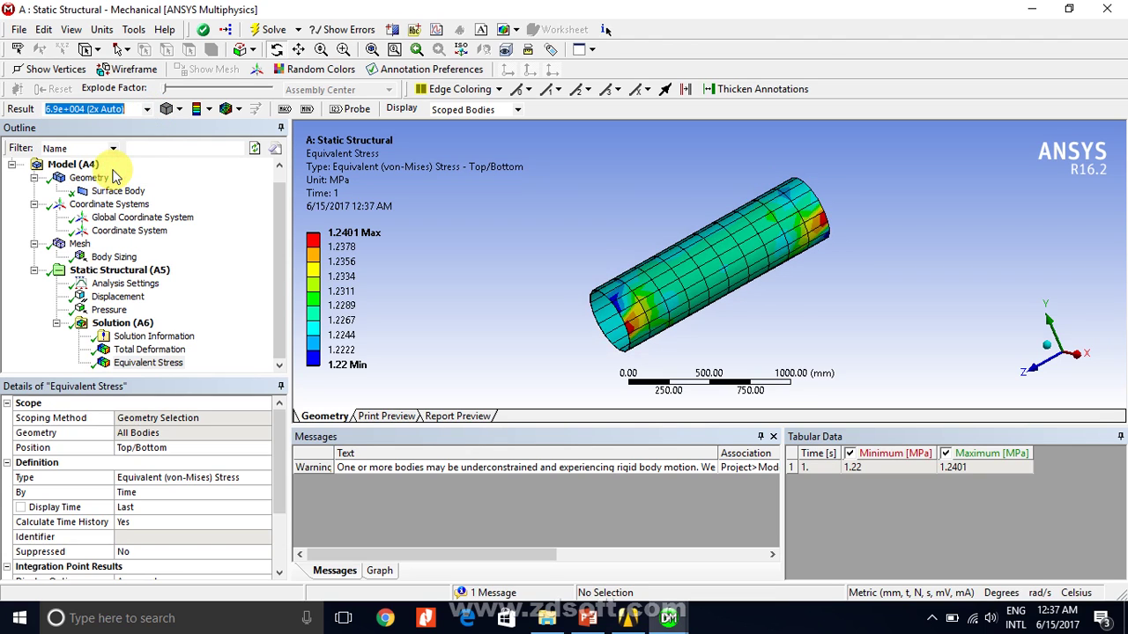
pyautogui.click(381, 571)
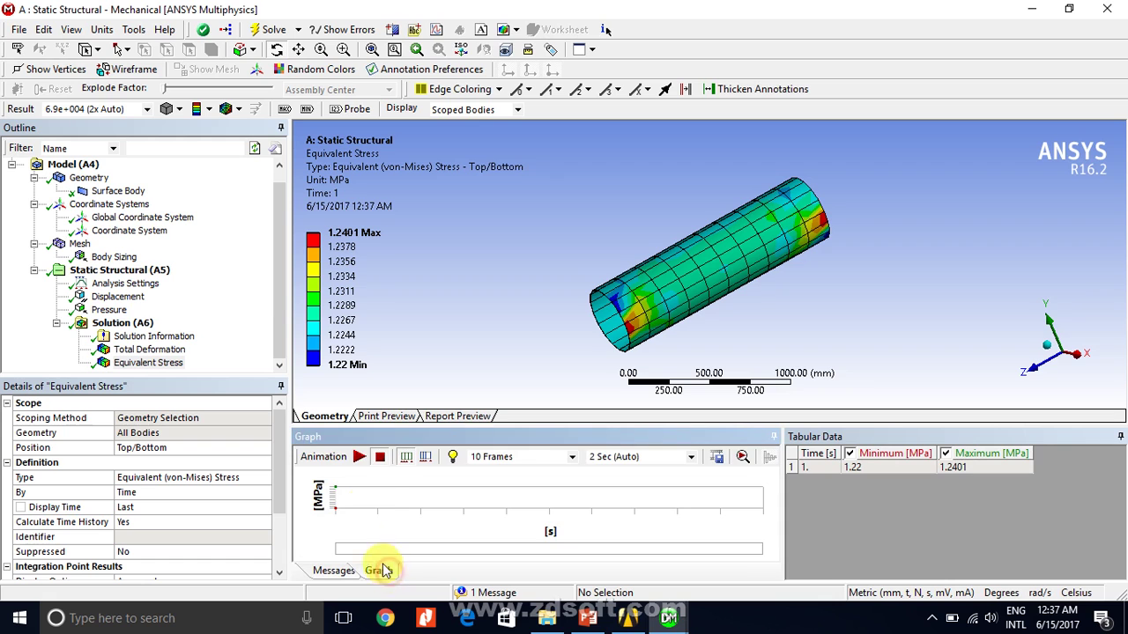
pyautogui.click(359, 457)
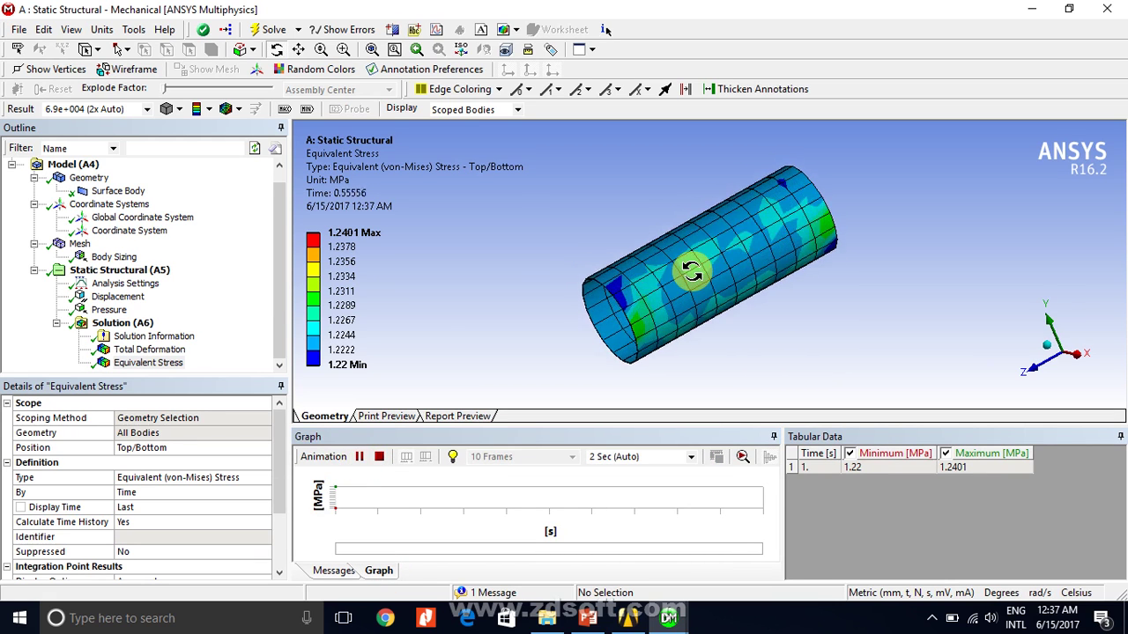
pyautogui.moveTo(692, 272); pyautogui.dragTo(776, 238)
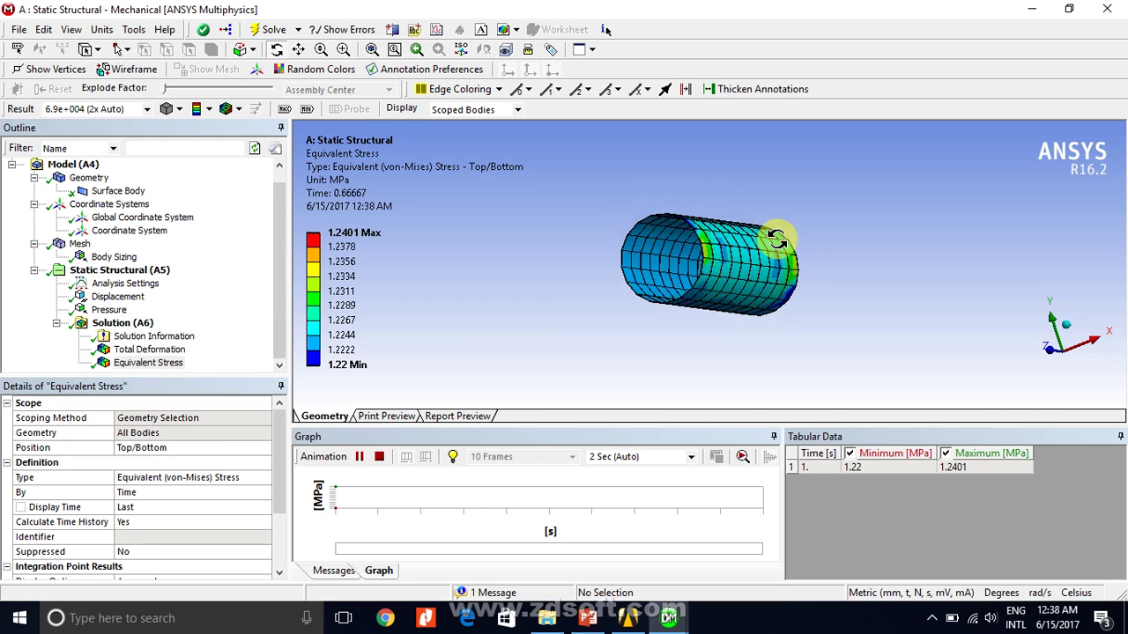
pyautogui.moveTo(776, 238); pyautogui.dragTo(695, 262)
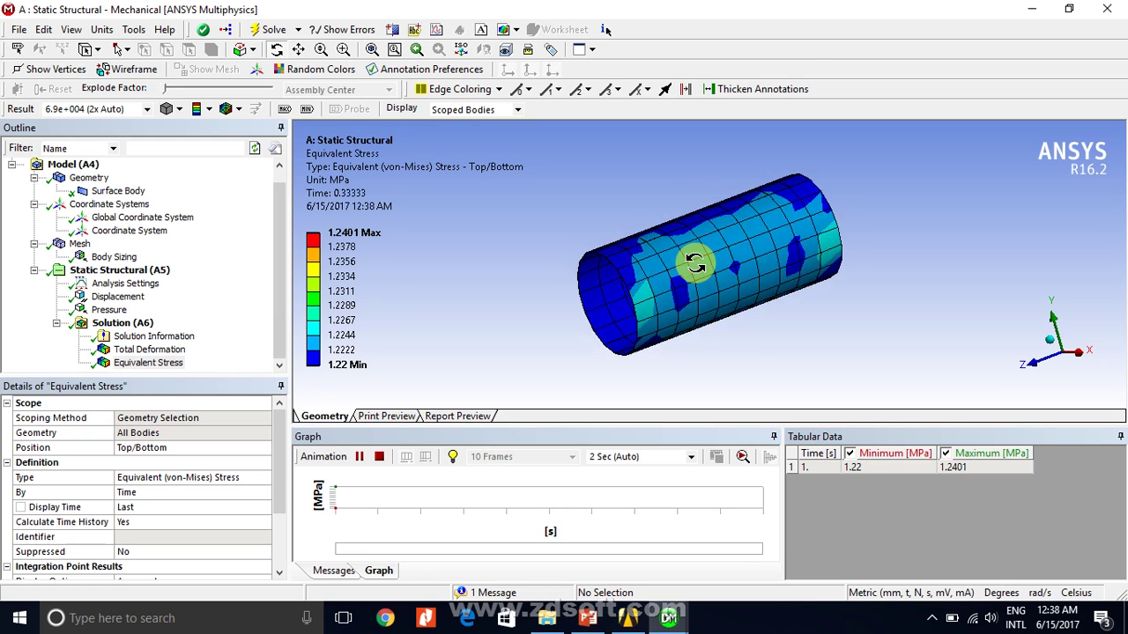
pyautogui.moveTo(695, 263); pyautogui.dragTo(569, 304)
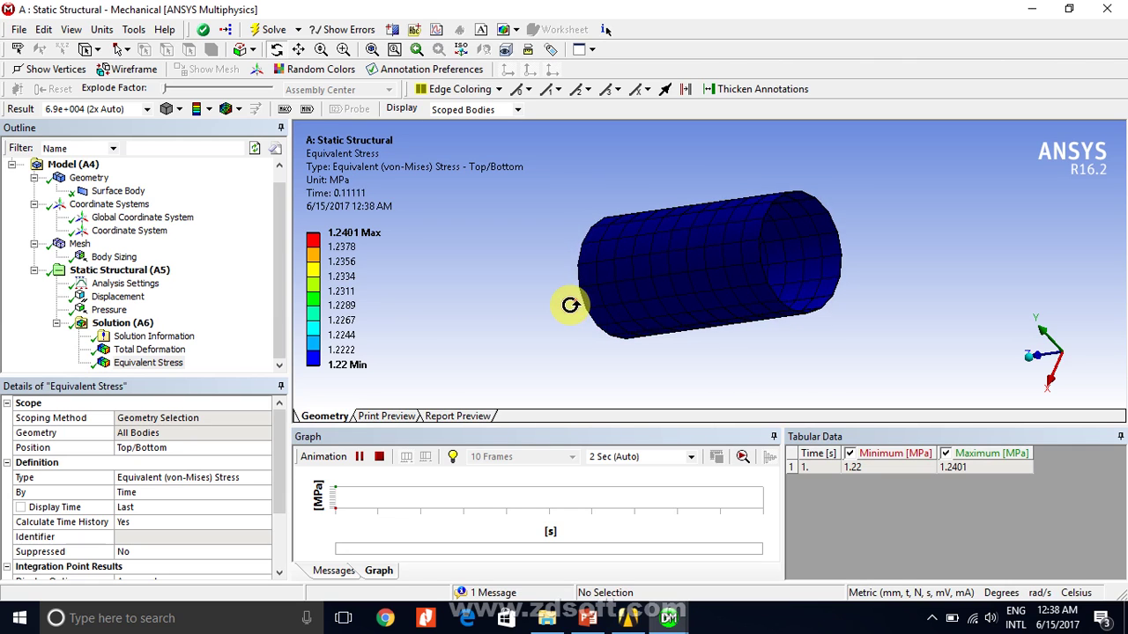
pyautogui.moveTo(570, 305); pyautogui.dragTo(625, 307)
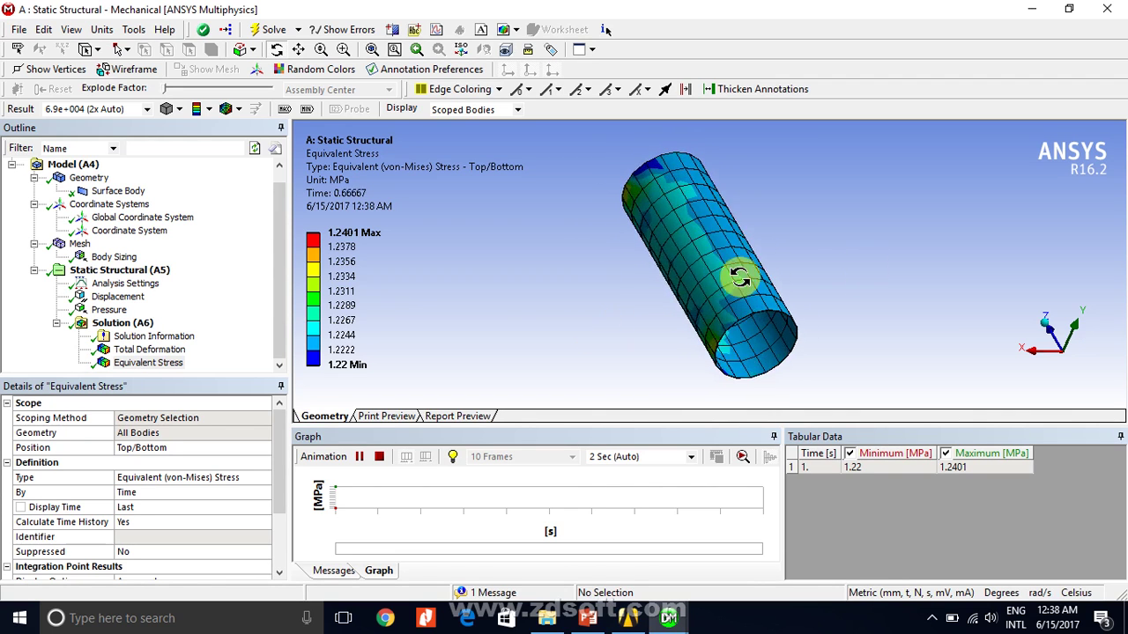
pyautogui.moveTo(620, 307); pyautogui.dragTo(817, 232)
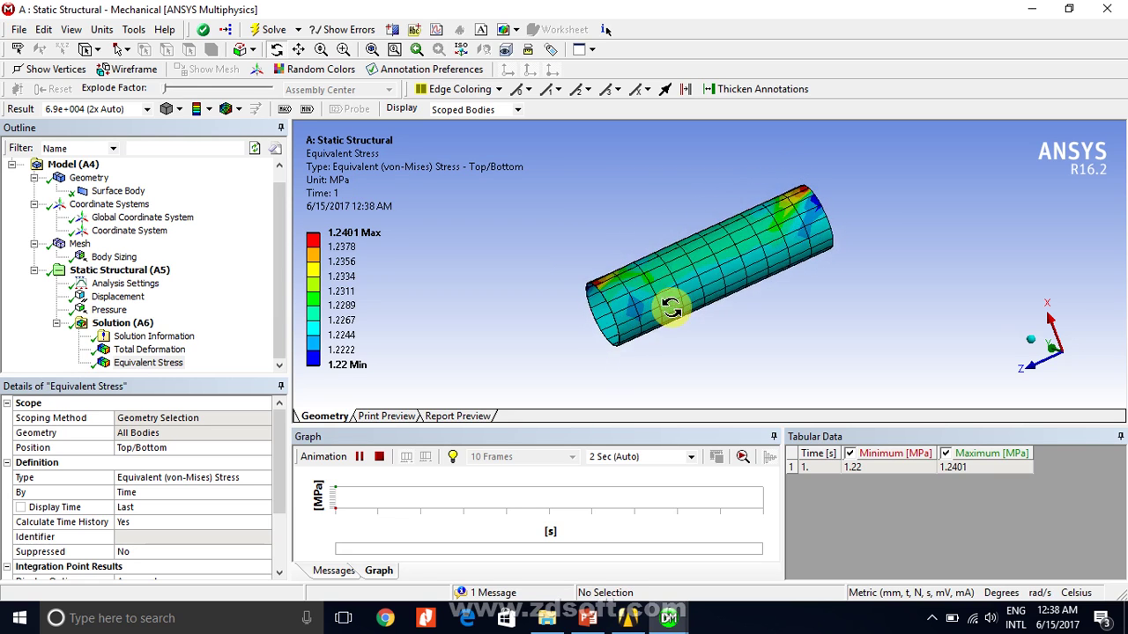
# Open the Solution Information of the static structural solution
pyautogui.click(151, 336)
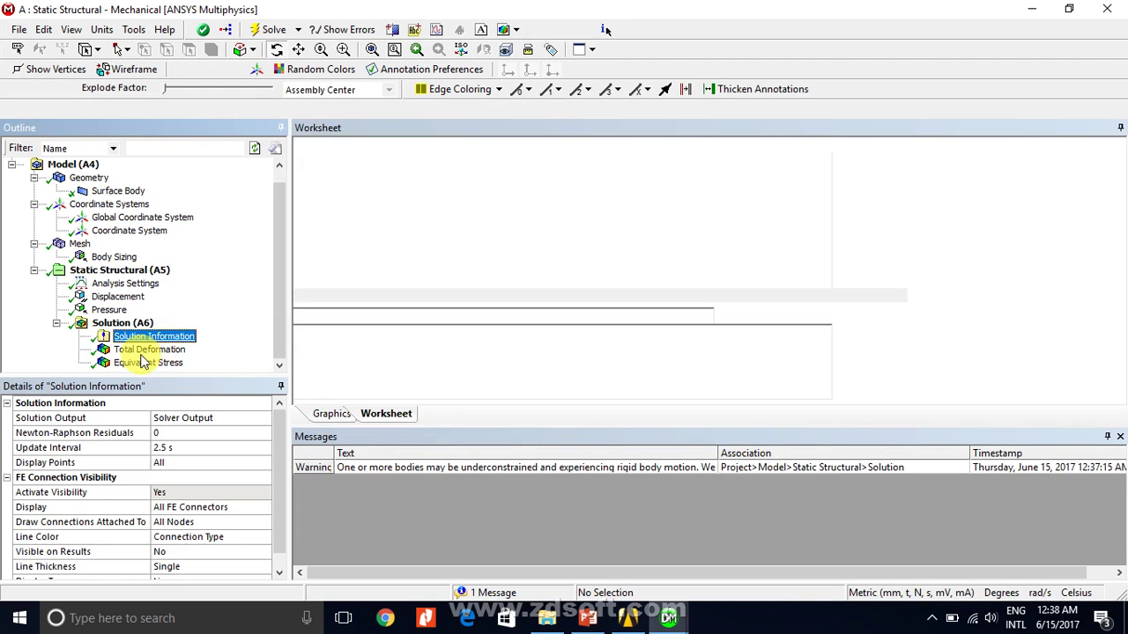
# Display the Total Deformation and Equivalent Stress results of the static structural solution
pyautogui.click(146, 350)
pyautogui.click(148, 363)
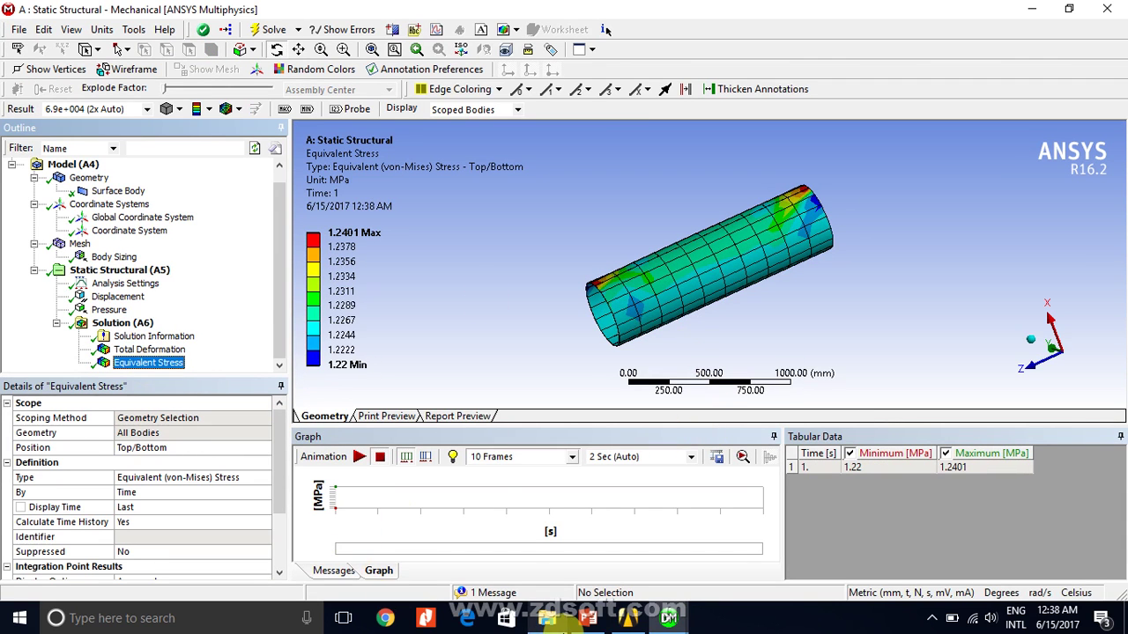
# Switch to Workbench, add an Eigenvalue Buckling system linked to the Static Structural Solution, and return to Mechanical
pyautogui.click(633, 622)
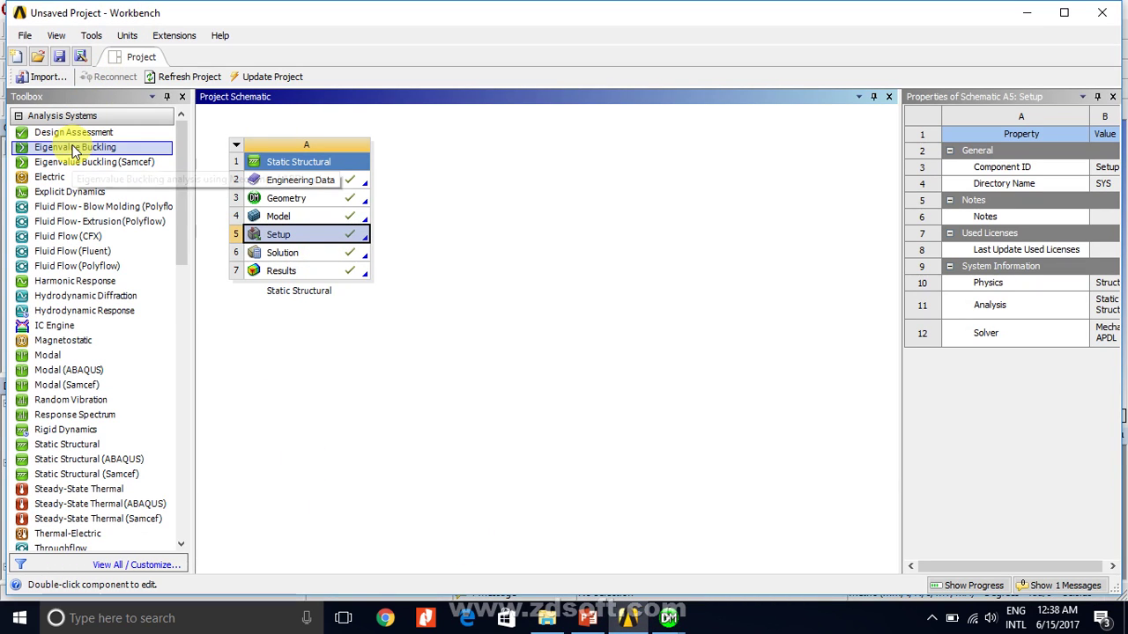
pyautogui.moveTo(74, 150); pyautogui.dragTo(312, 254)
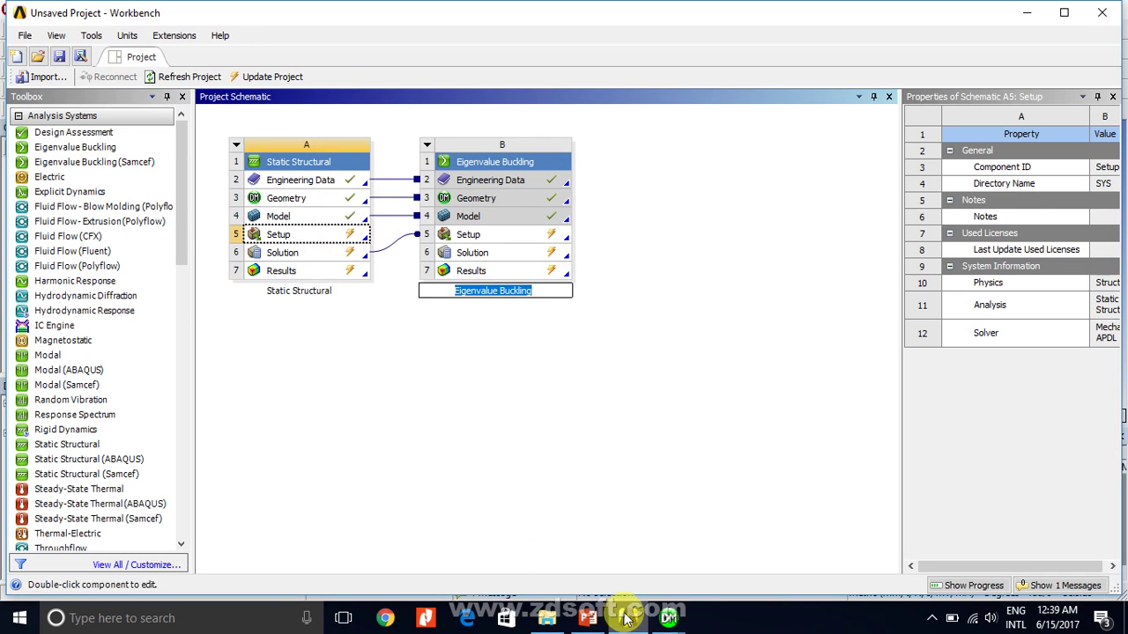
pyautogui.moveTo(661, 622)
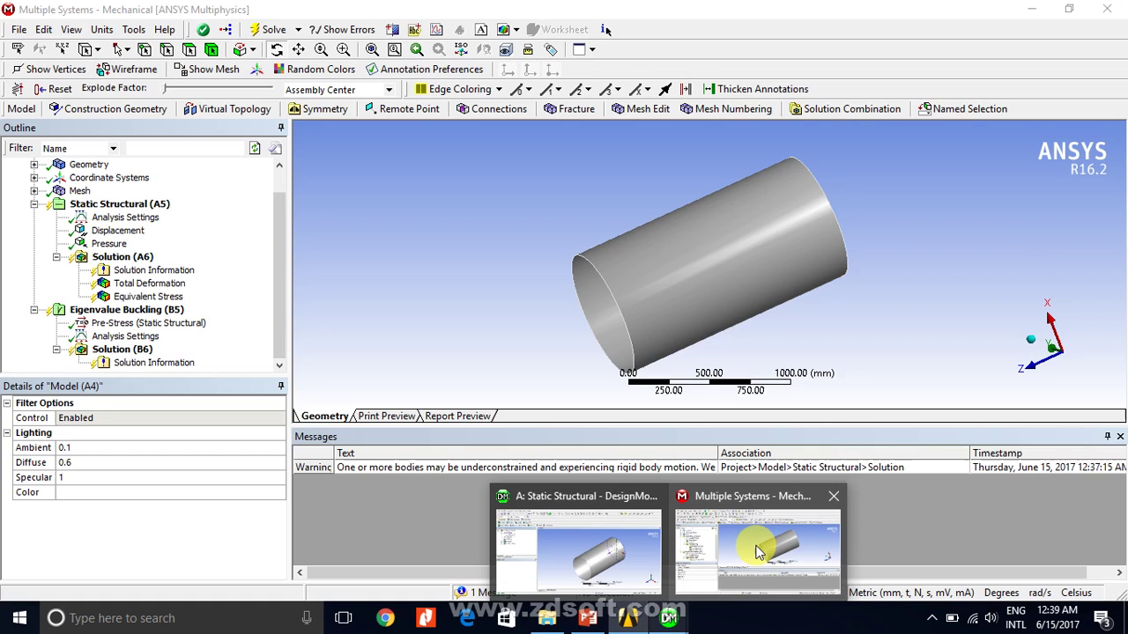
pyautogui.click(756, 549)
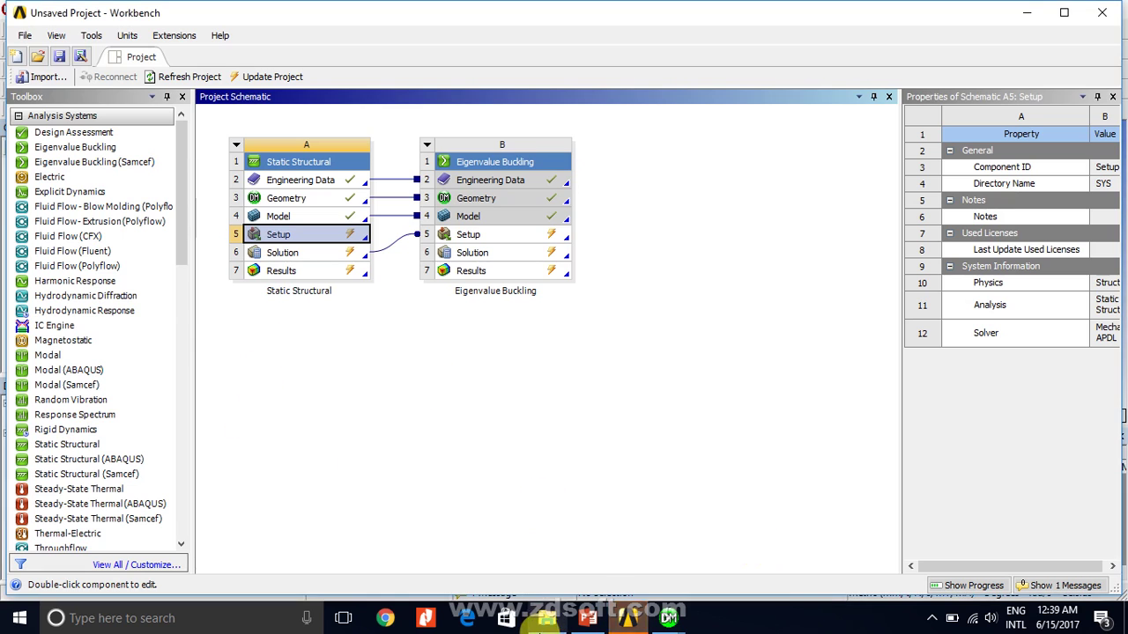
pyautogui.click(1028, 10)
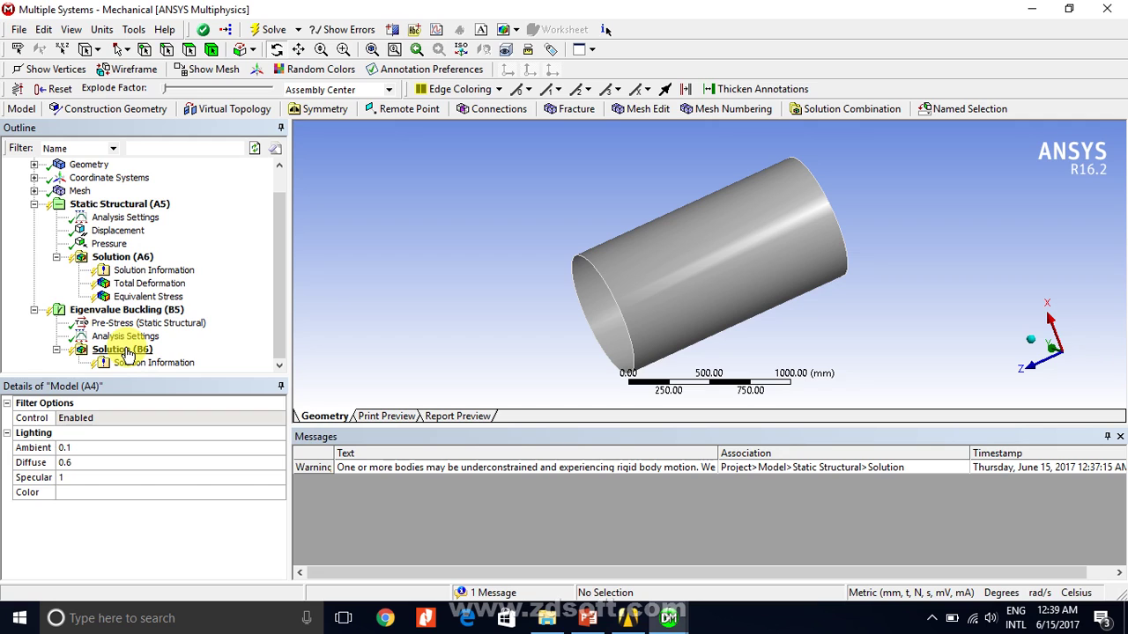
# Set the maximum modes to find in the Eigenvalue Buckling analysis settings to 5
pyautogui.click(99, 350)
pyautogui.click(125, 313)
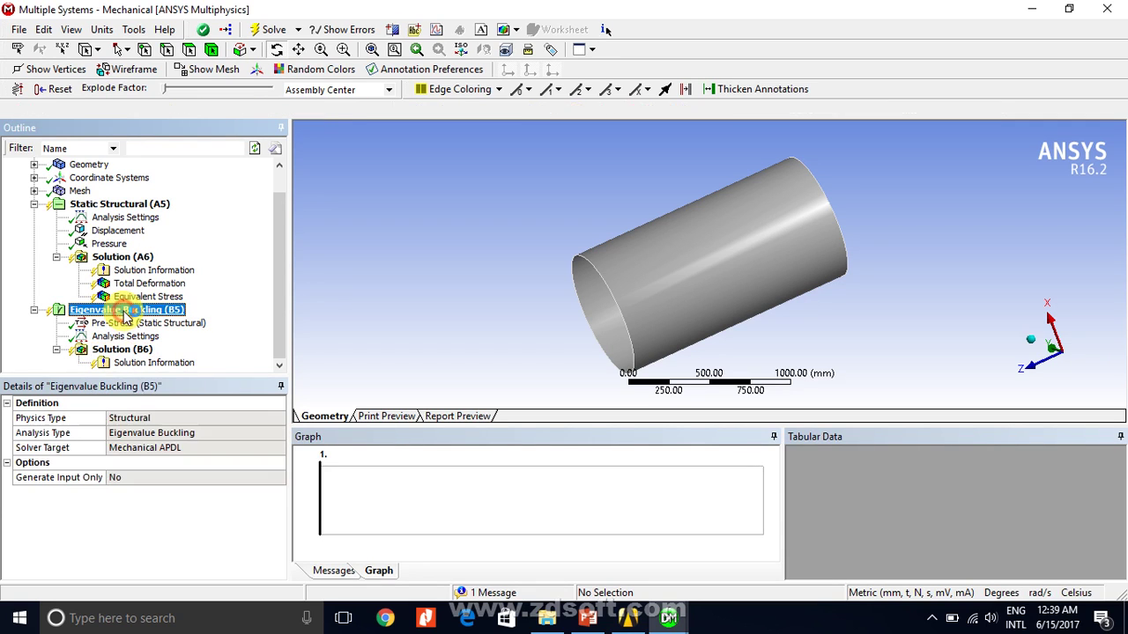
pyautogui.click(130, 325)
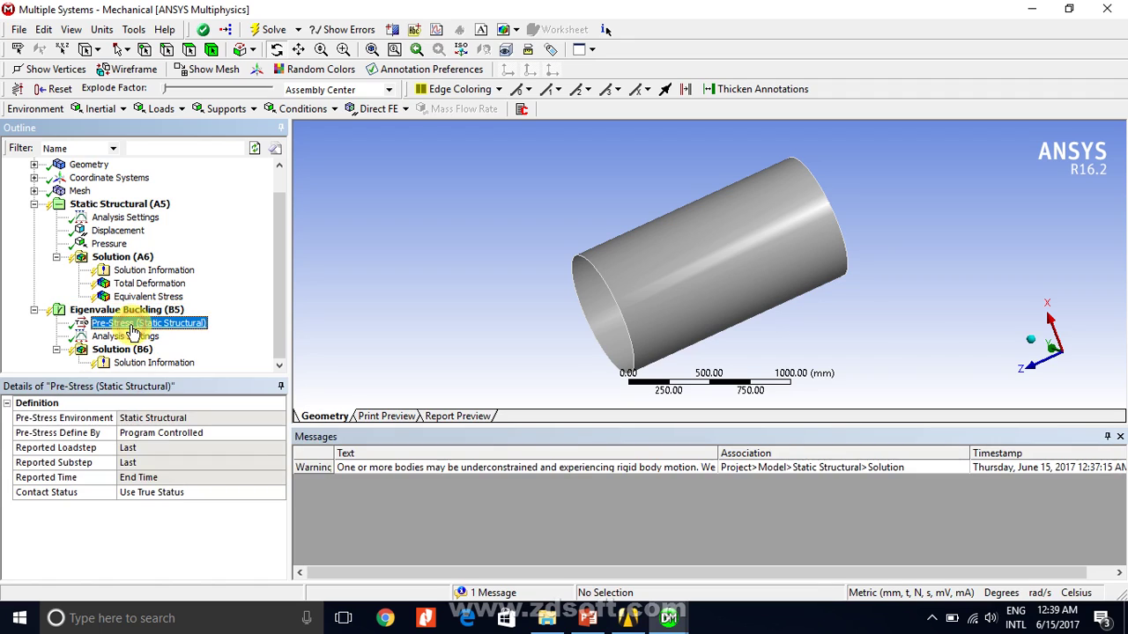
pyautogui.click(116, 338)
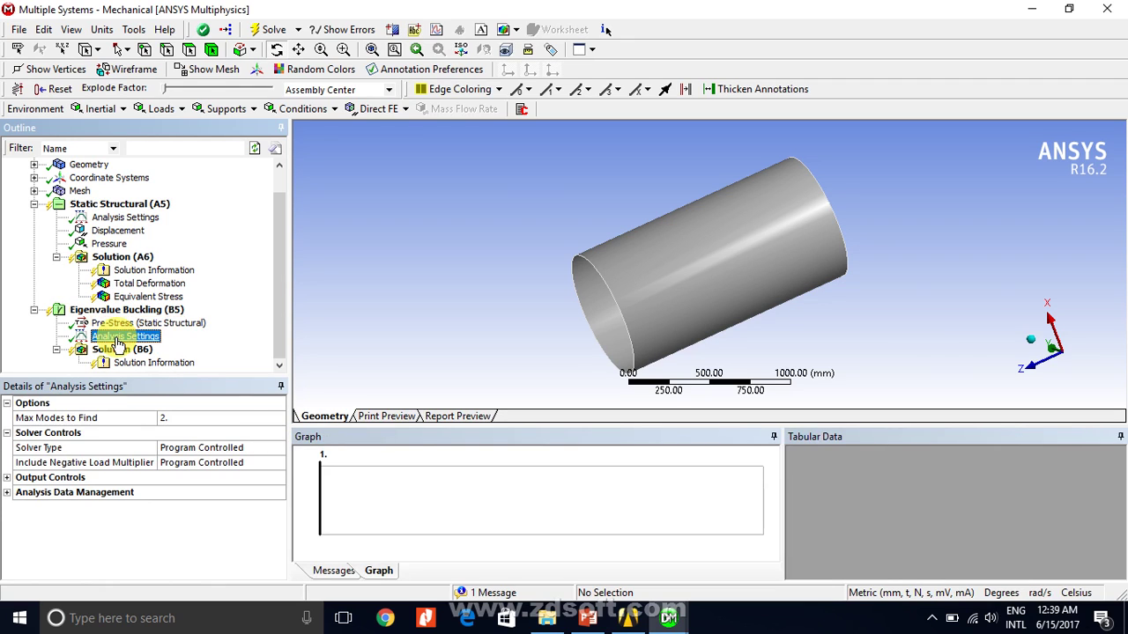
pyautogui.click(210, 420)
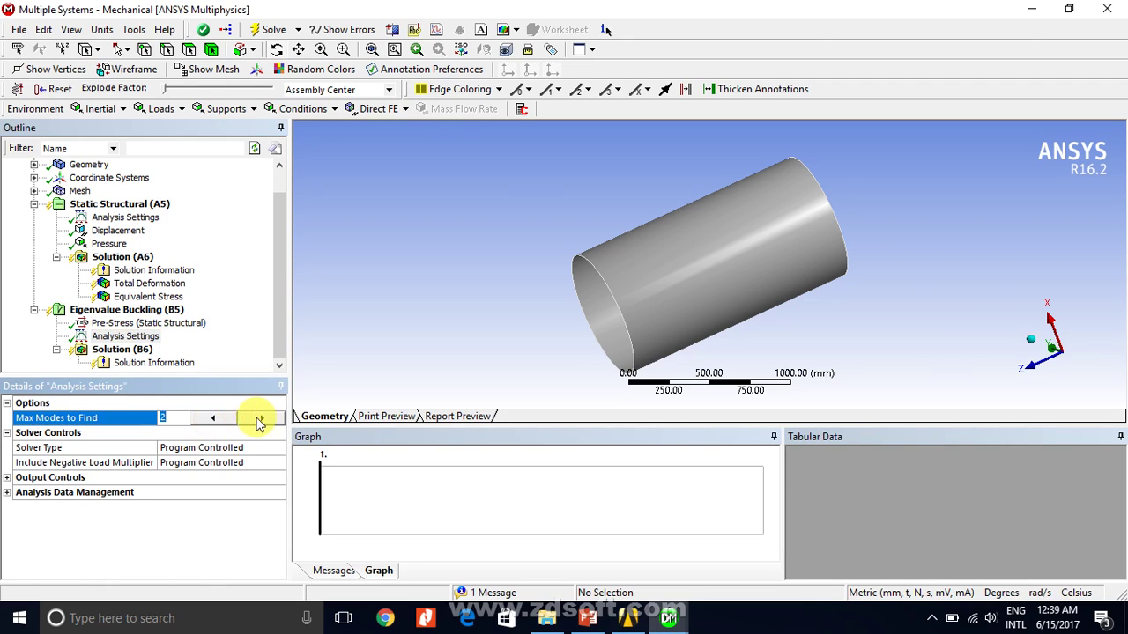
pyautogui.click(260, 419)
pyautogui.click(261, 419)
pyautogui.click(261, 419)
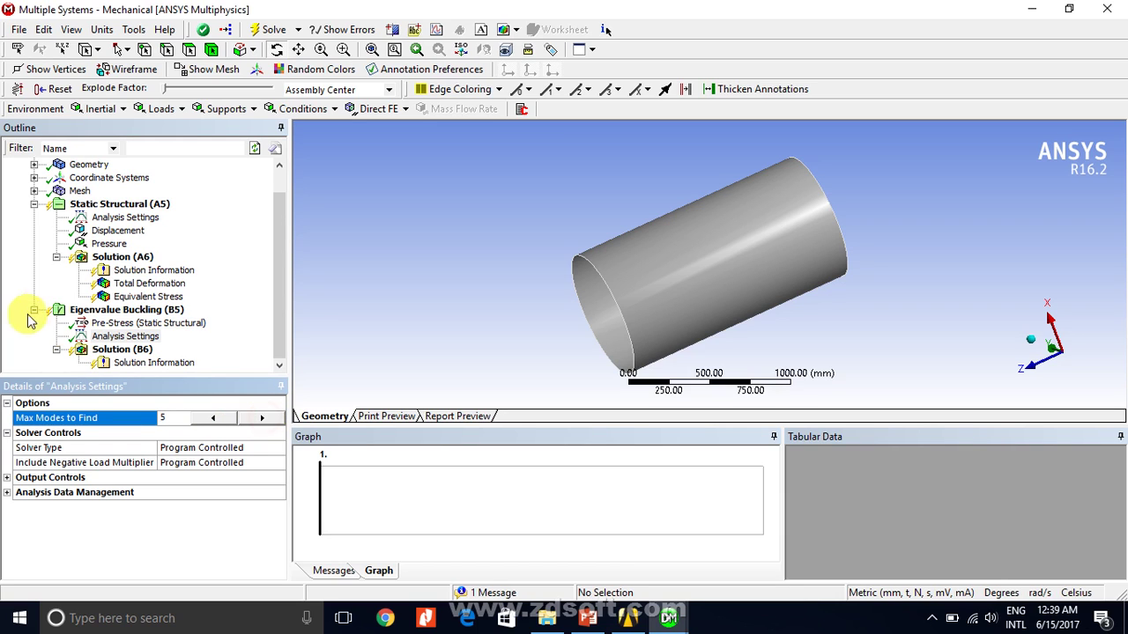
# Insert a Total Deformation result under the Eigenvalue Buckling solution and solve the analysis
pyautogui.click(117, 349)
pyautogui.rightClick(110, 352)
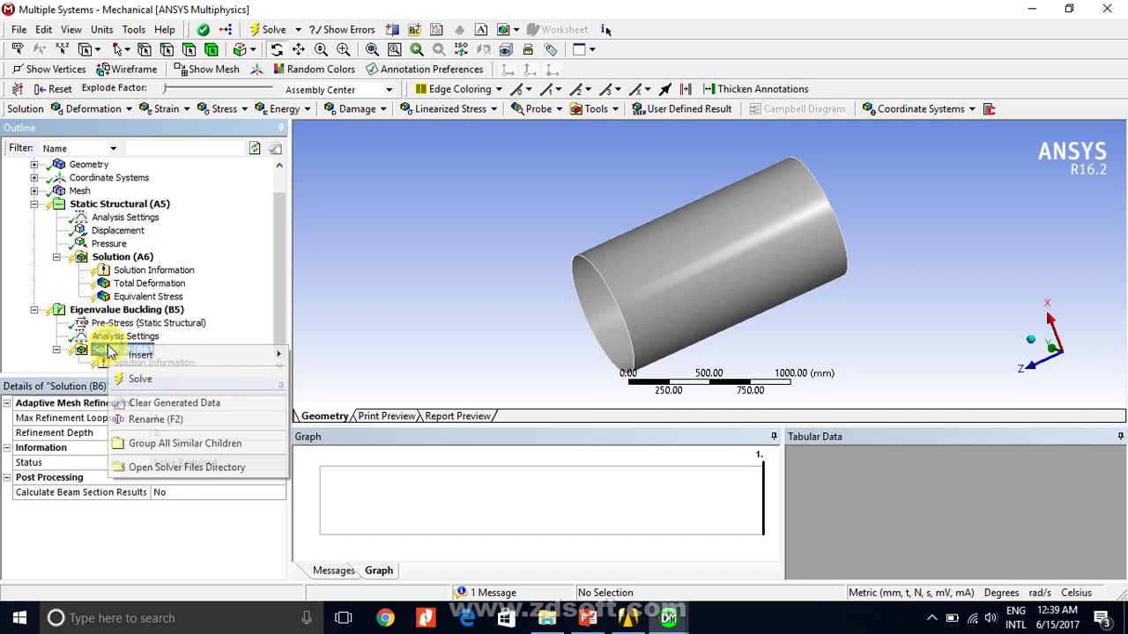
pyautogui.moveTo(222, 356)
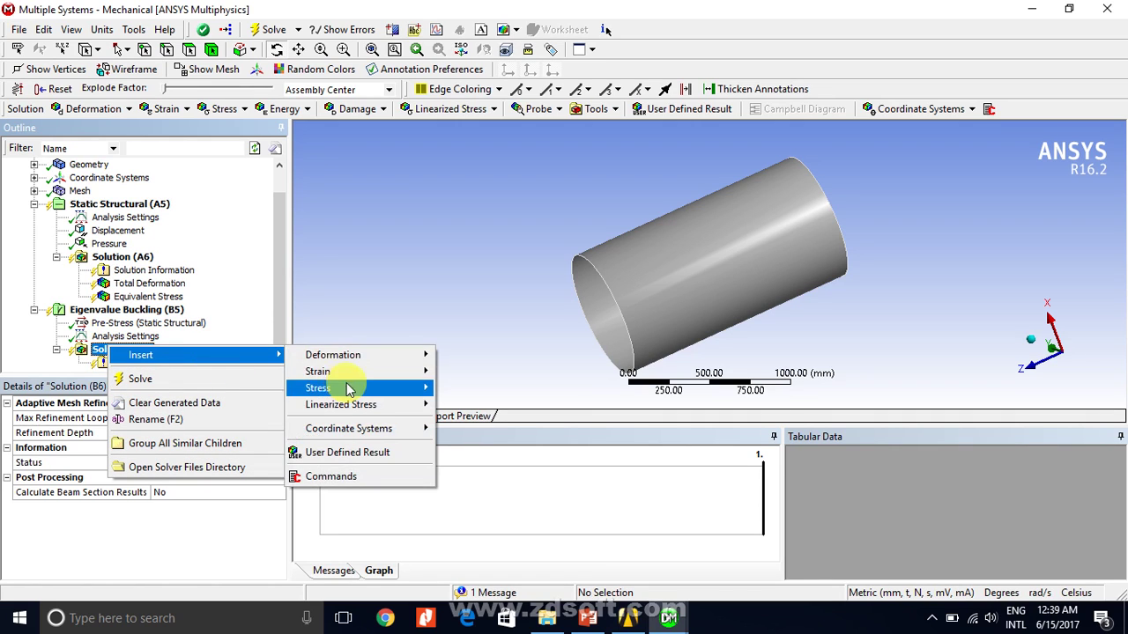
pyautogui.moveTo(390, 356)
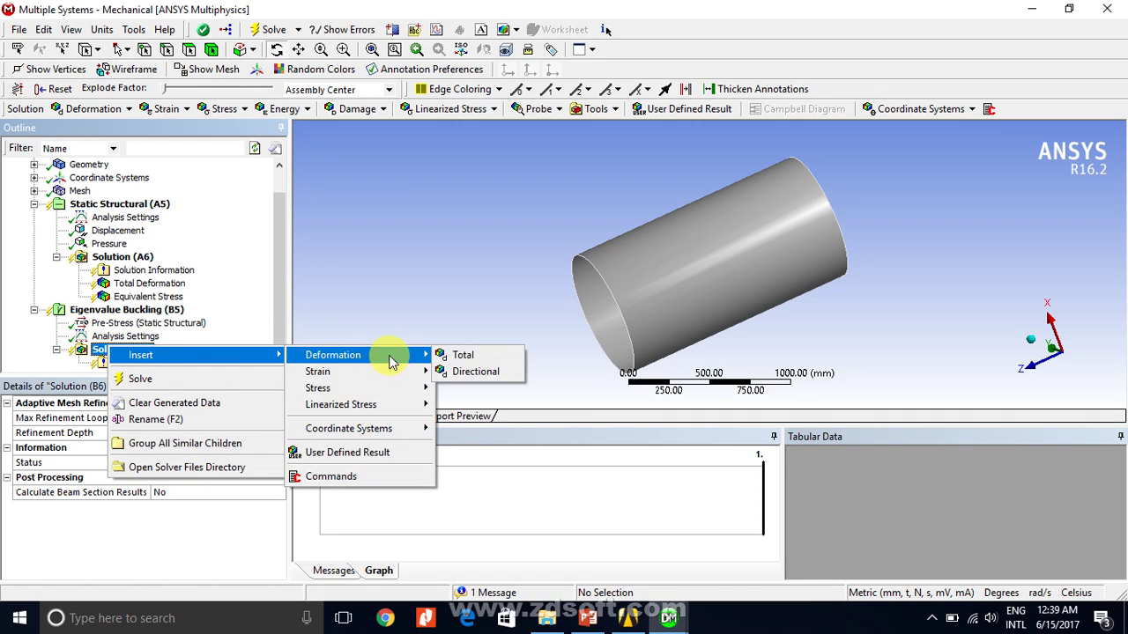
pyautogui.click(491, 356)
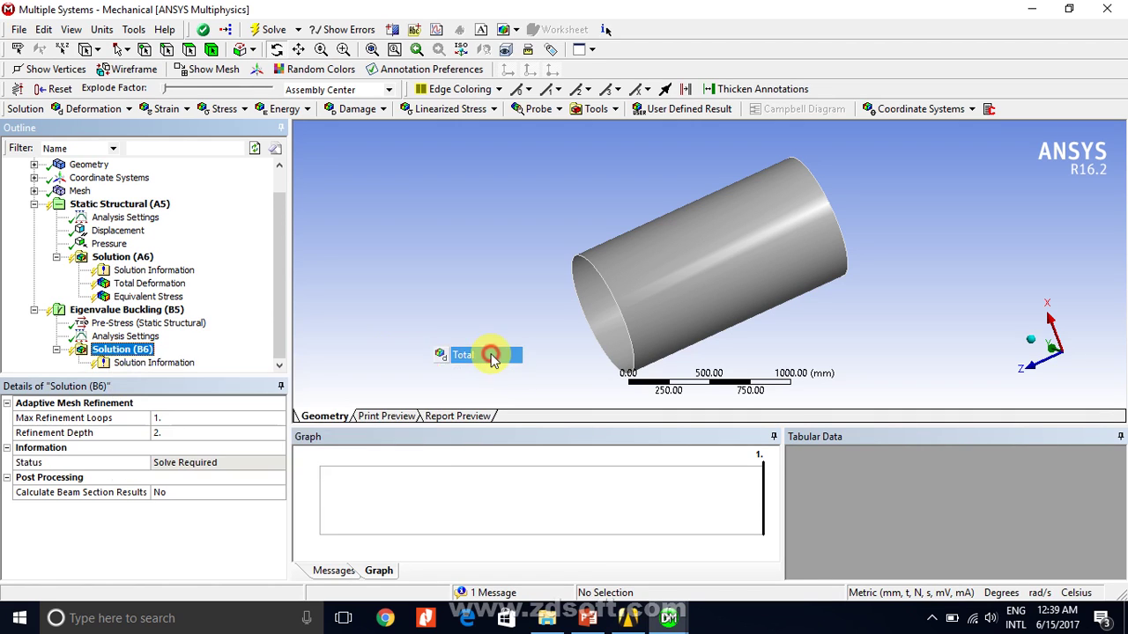
pyautogui.click(271, 30)
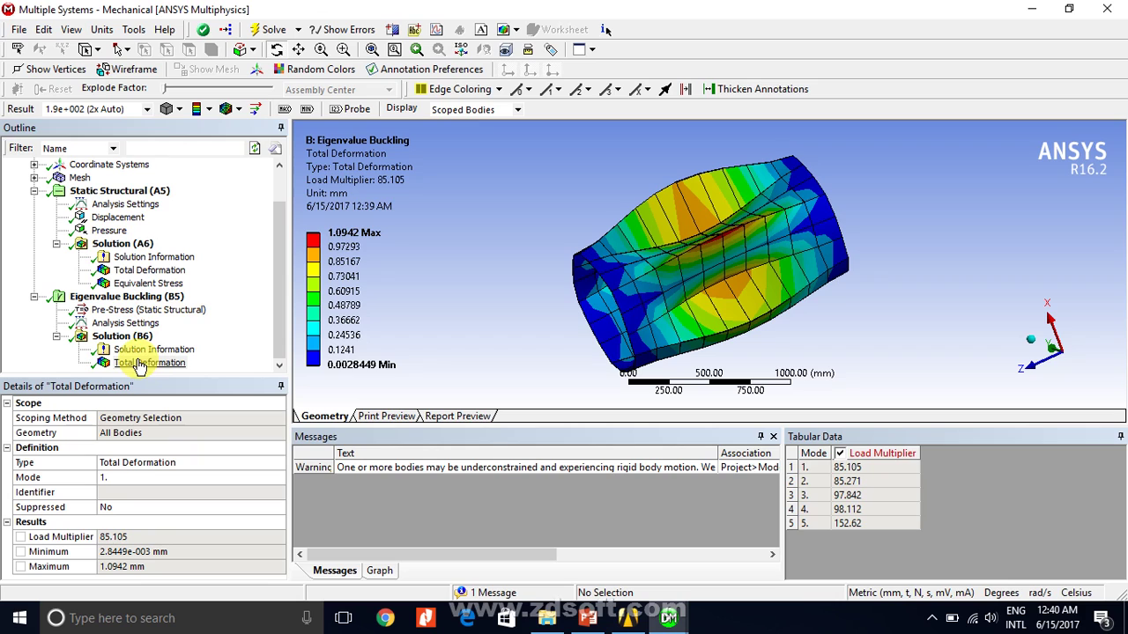
# Display the buckling Total Deformation result with its graph and play its animation
pyautogui.click(138, 363)
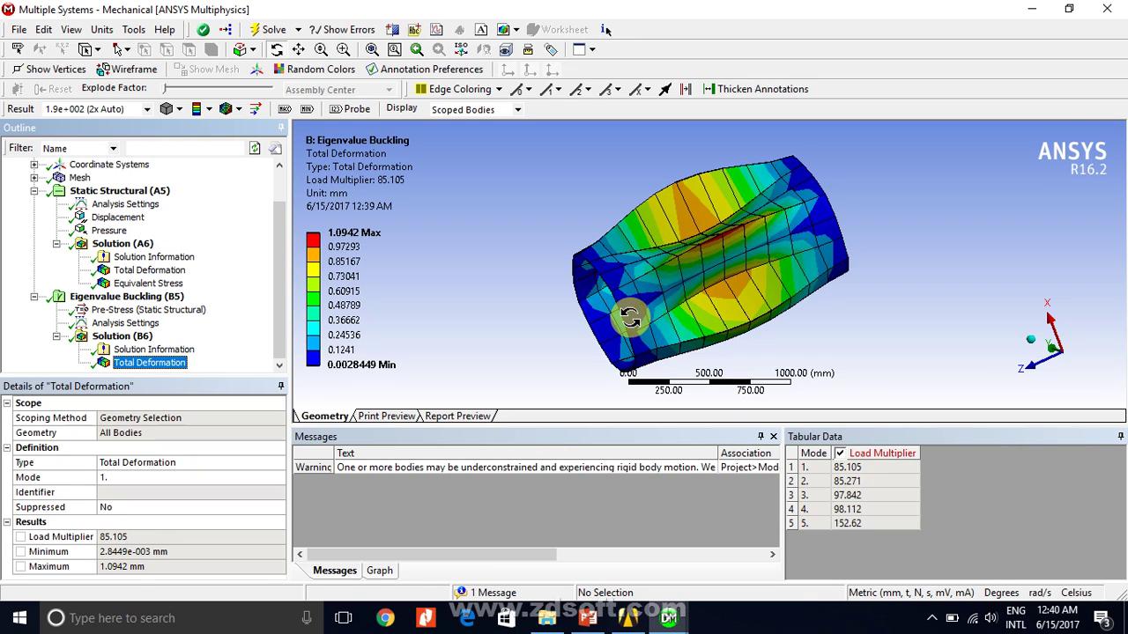
pyautogui.click(386, 571)
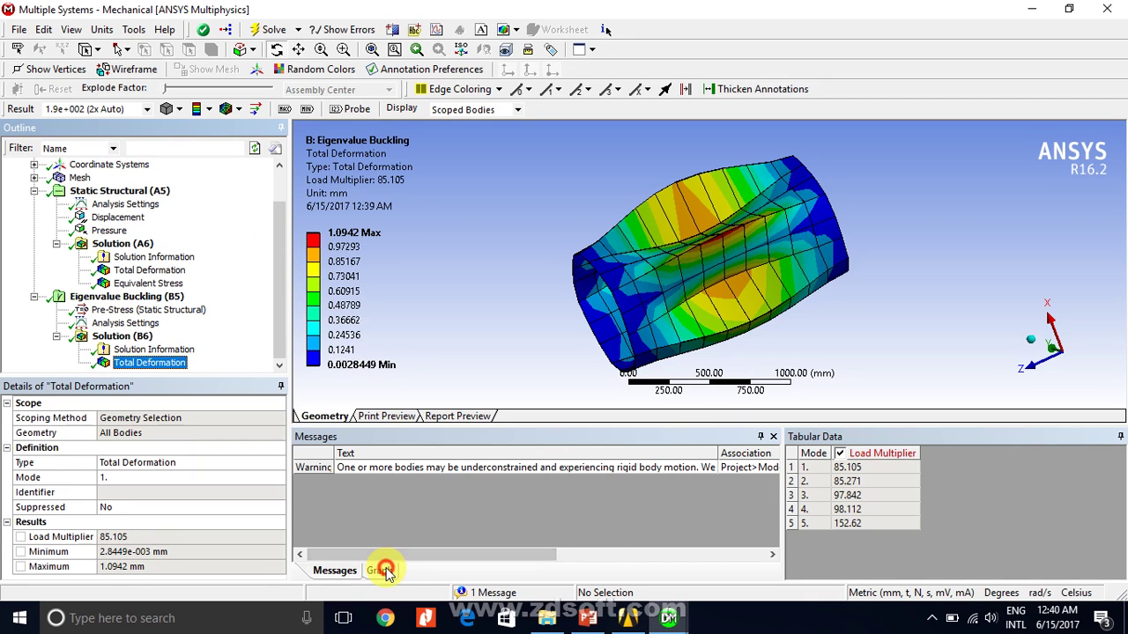
pyautogui.click(356, 459)
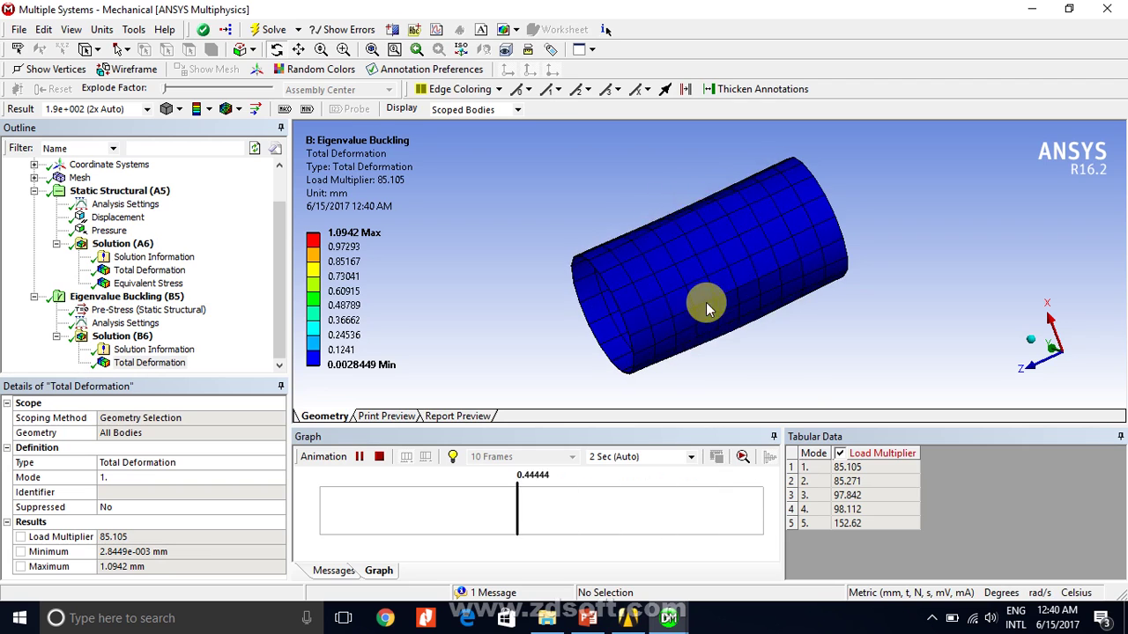
# Review the buckling analysis settings, the applied pressure magnitude, and the load multipliers of the buckling Total Deformation result
pyautogui.click(147, 363)
pyautogui.click(125, 323)
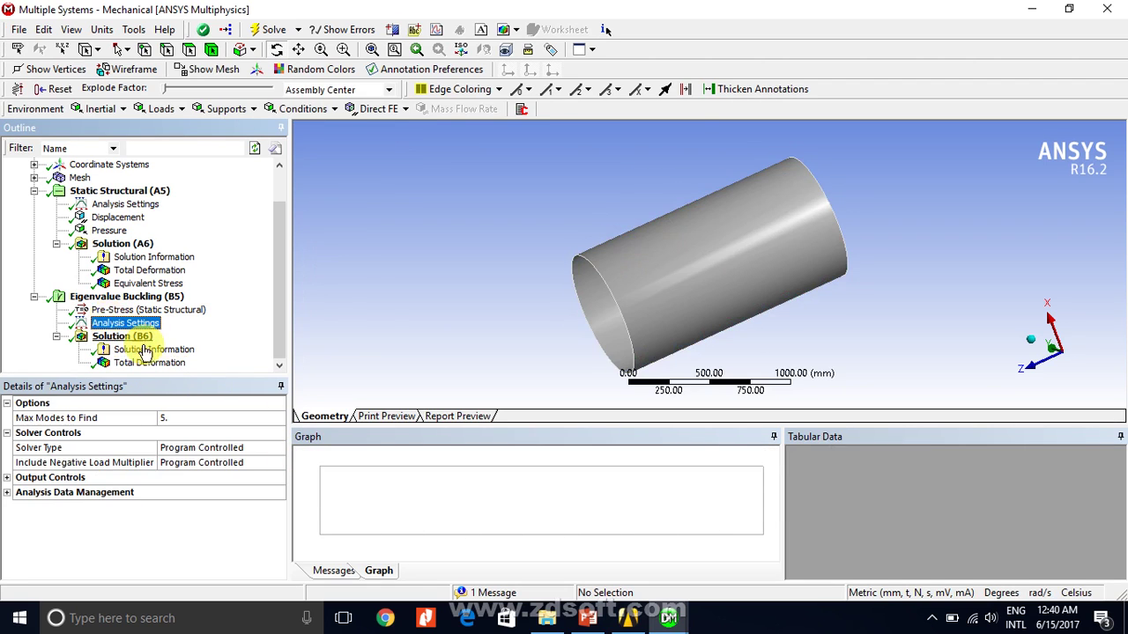
pyautogui.click(139, 363)
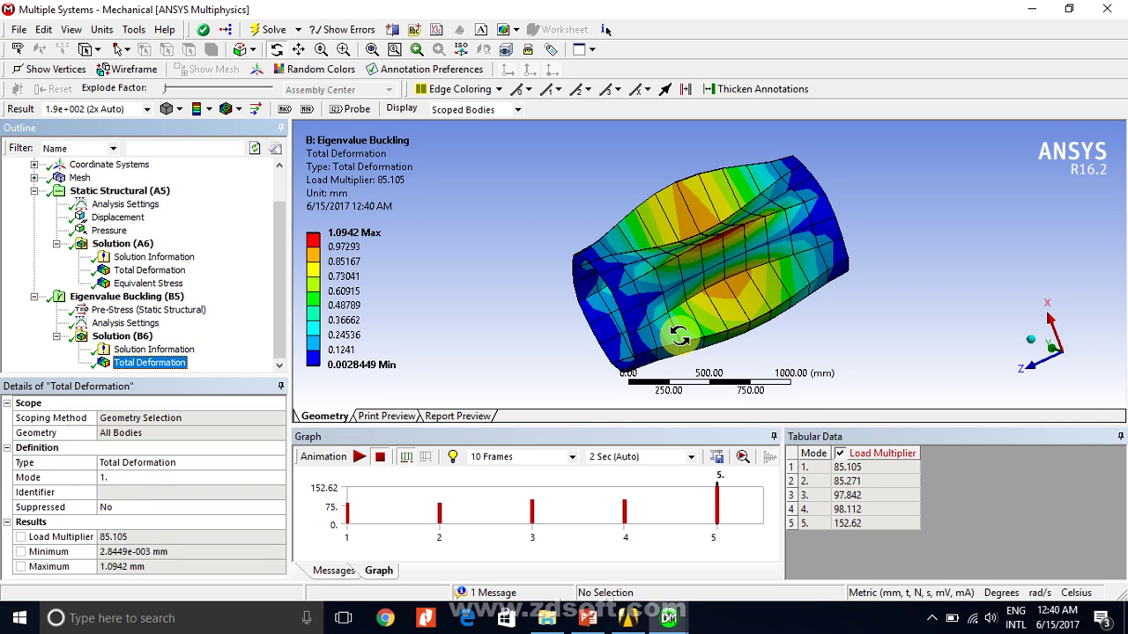
pyautogui.click(111, 230)
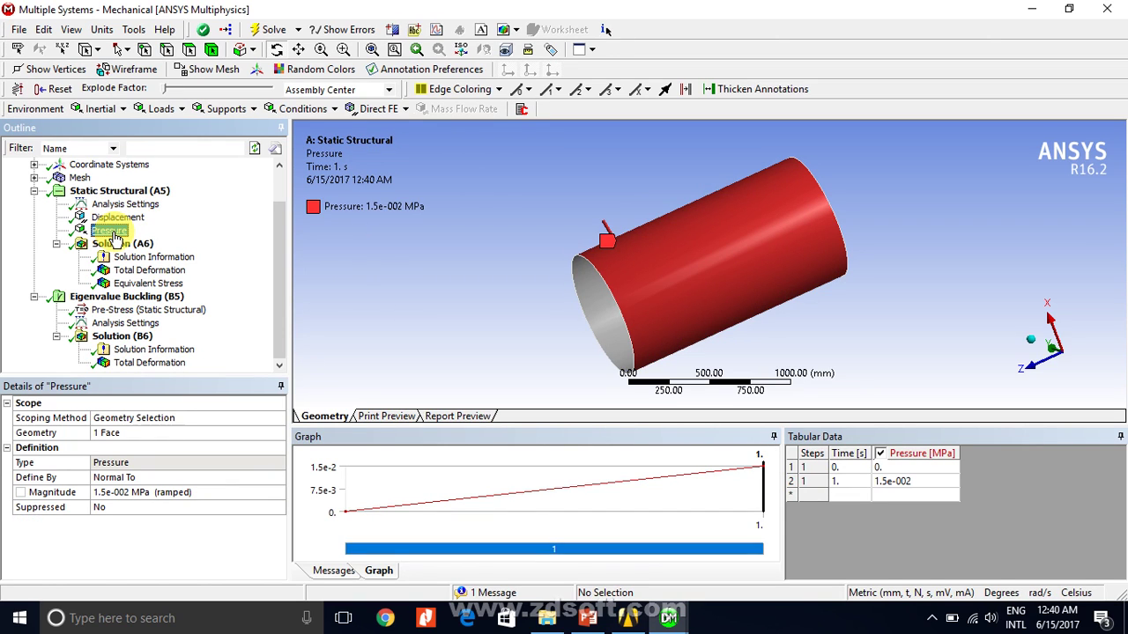
pyautogui.click(132, 494)
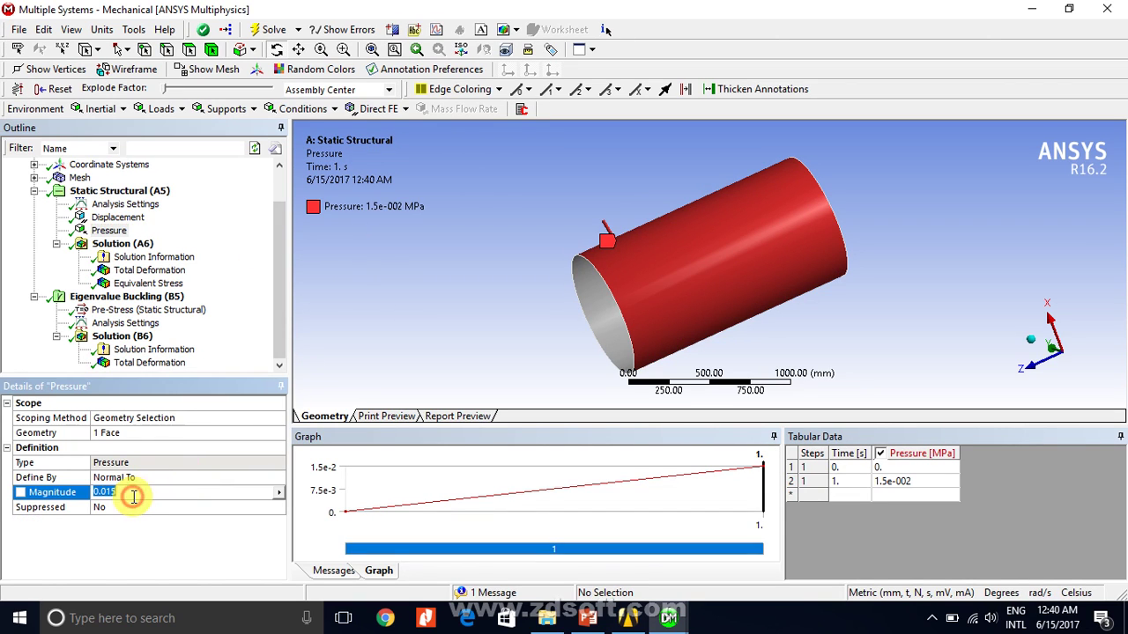
pyautogui.press('Return')
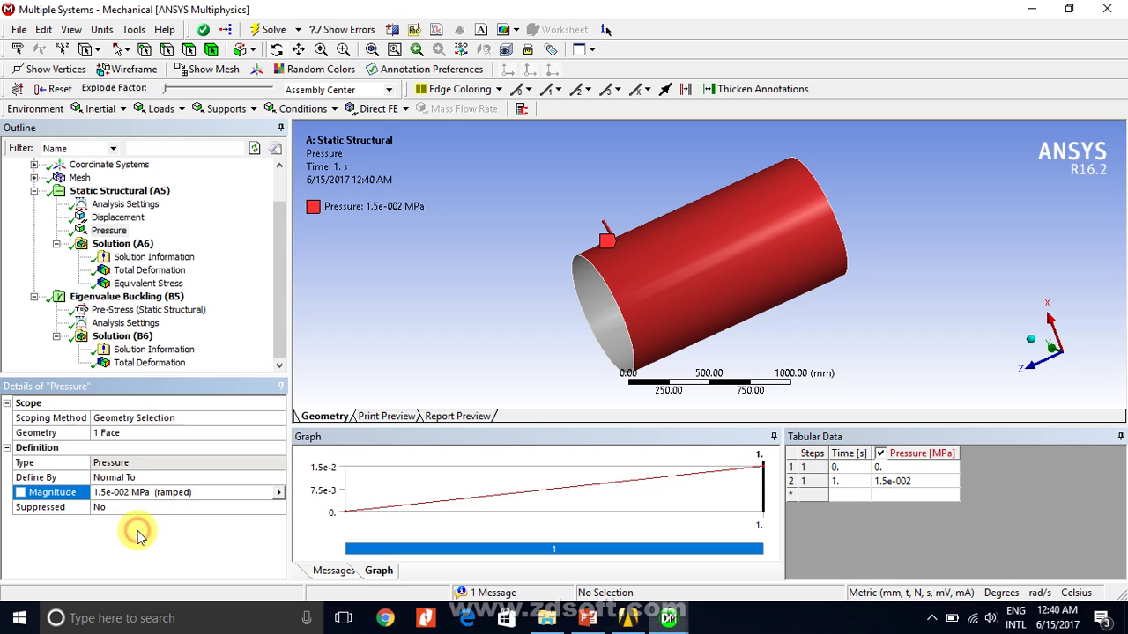
pyautogui.click(137, 363)
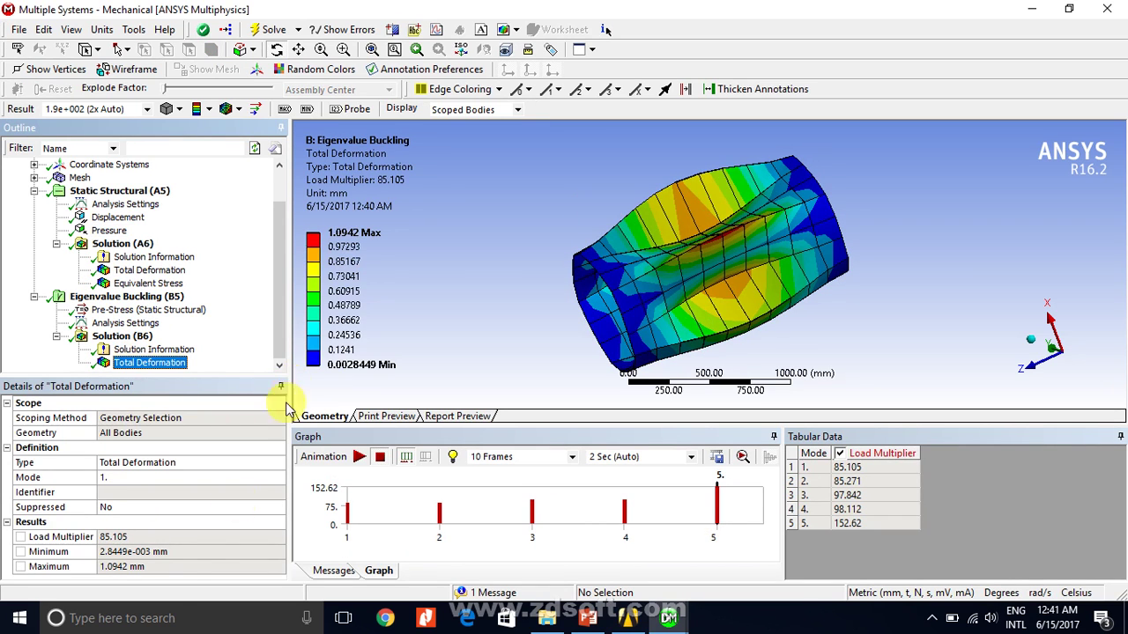
# Open Calculator and multiply the first mode's load multiplier, 85.105, by the applied pressure of 0.015 MPa
pyautogui.click(156, 618)
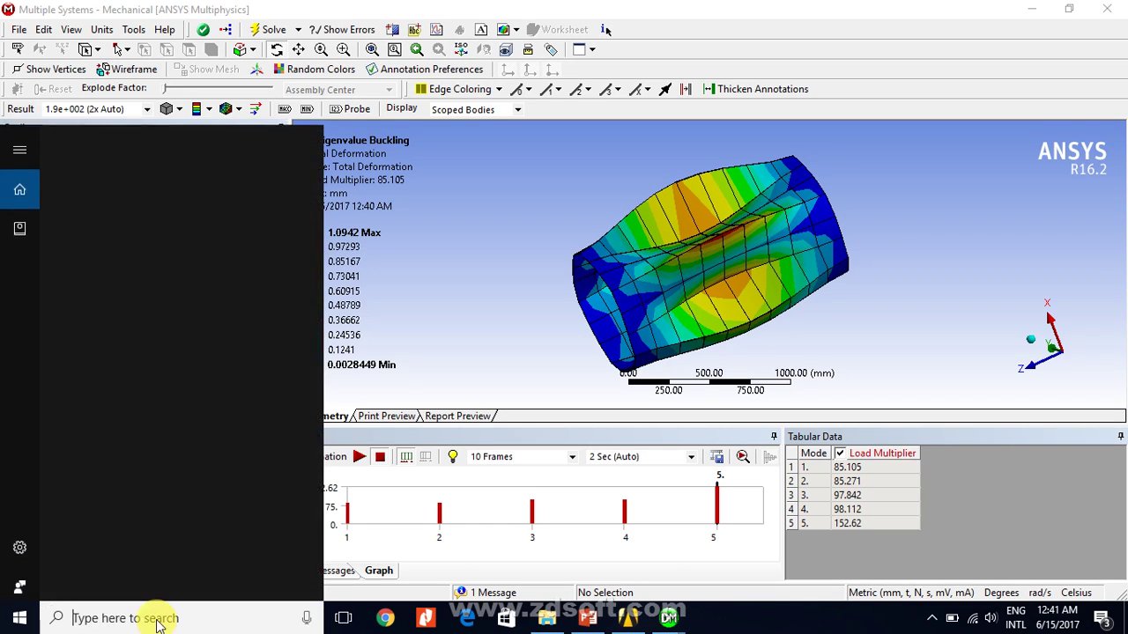
pyautogui.write('ca')
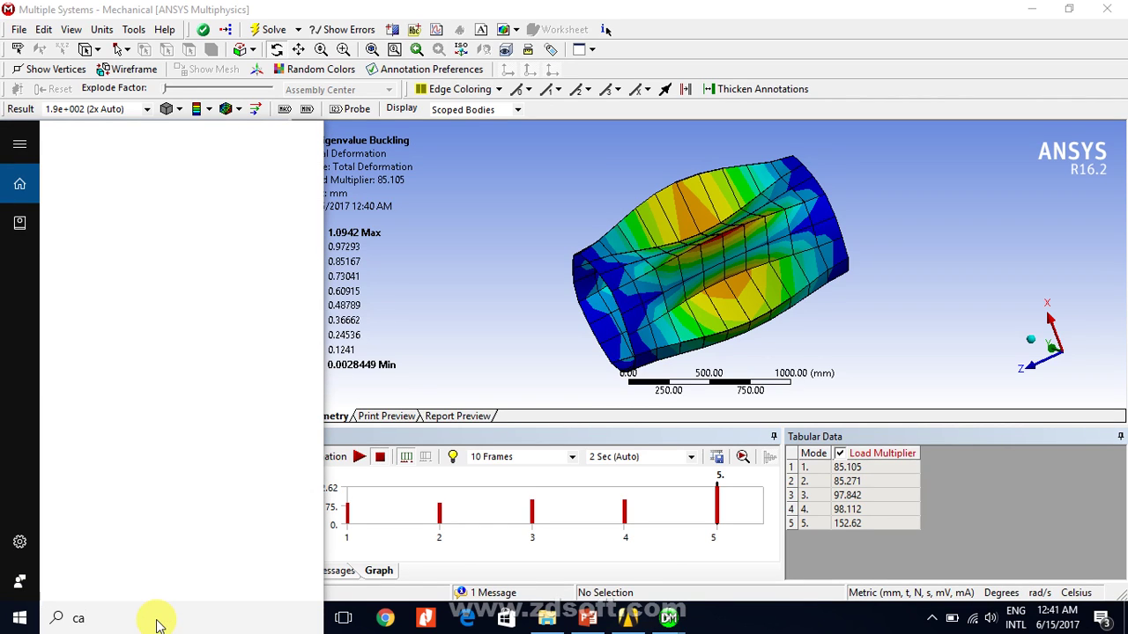
pyautogui.write('lc')
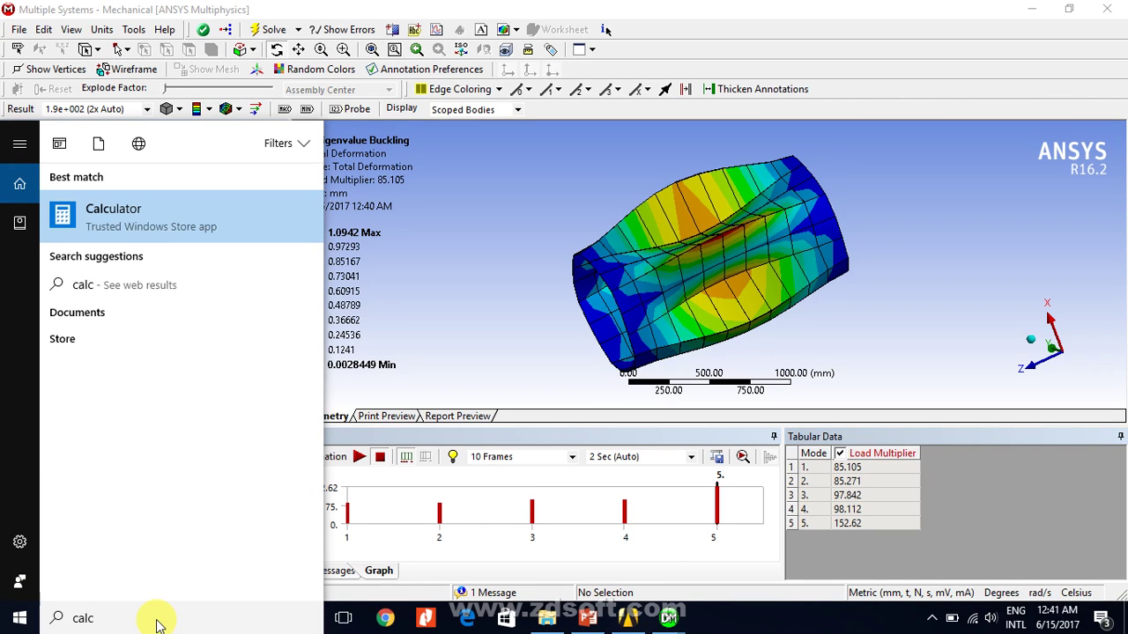
pyautogui.press('Return')
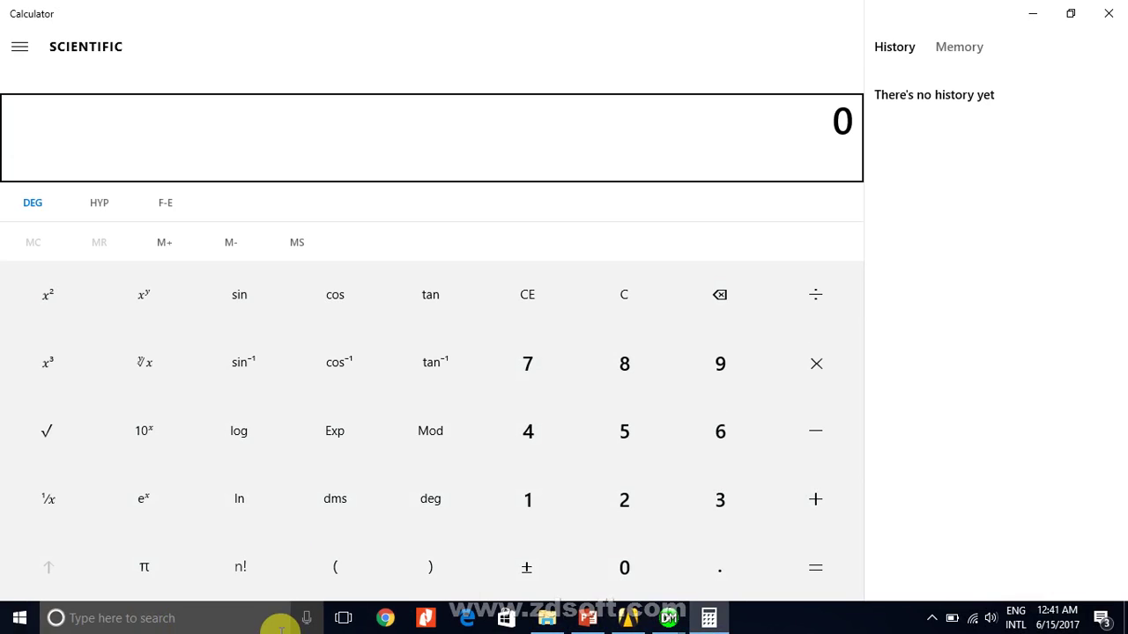
pyautogui.moveTo(671, 616)
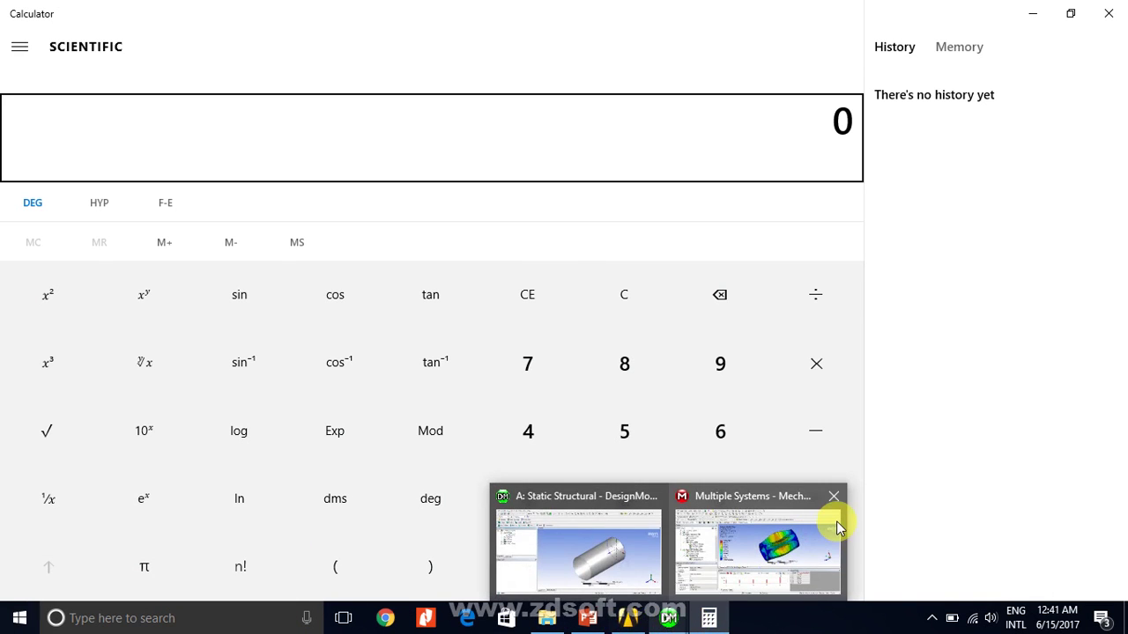
pyautogui.moveTo(839, 527)
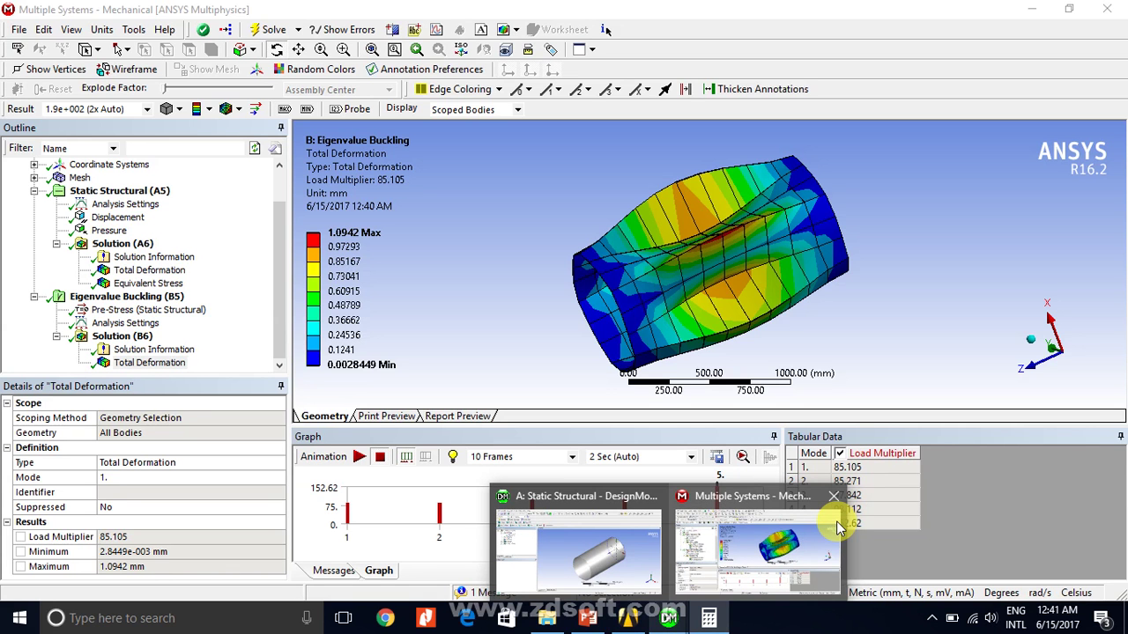
pyautogui.write('85.105')
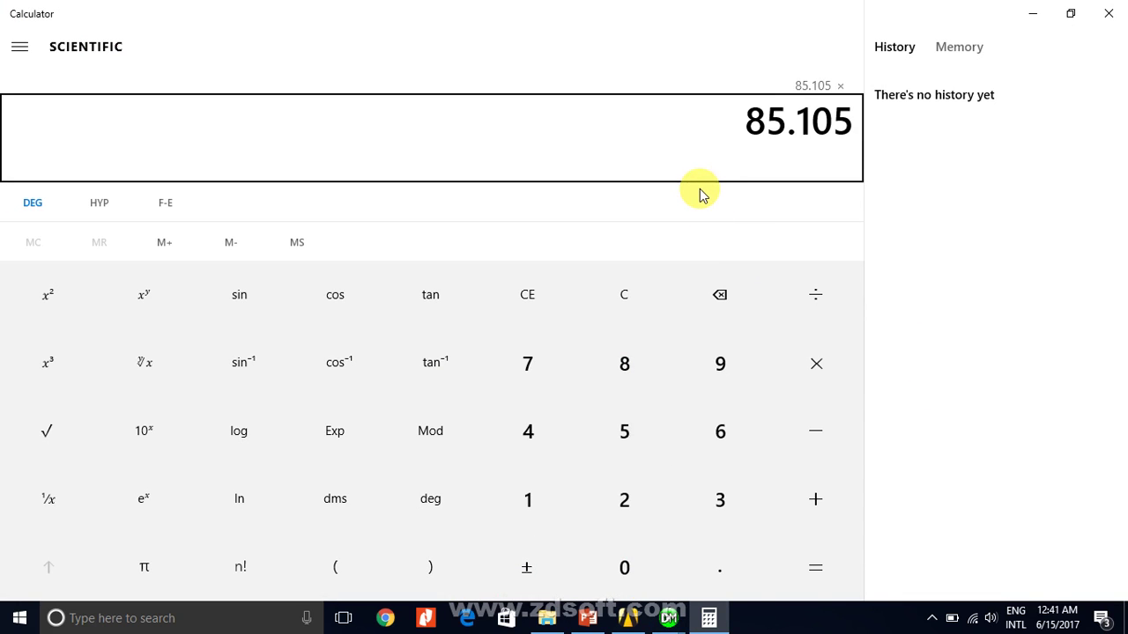
pyautogui.write('*.015')
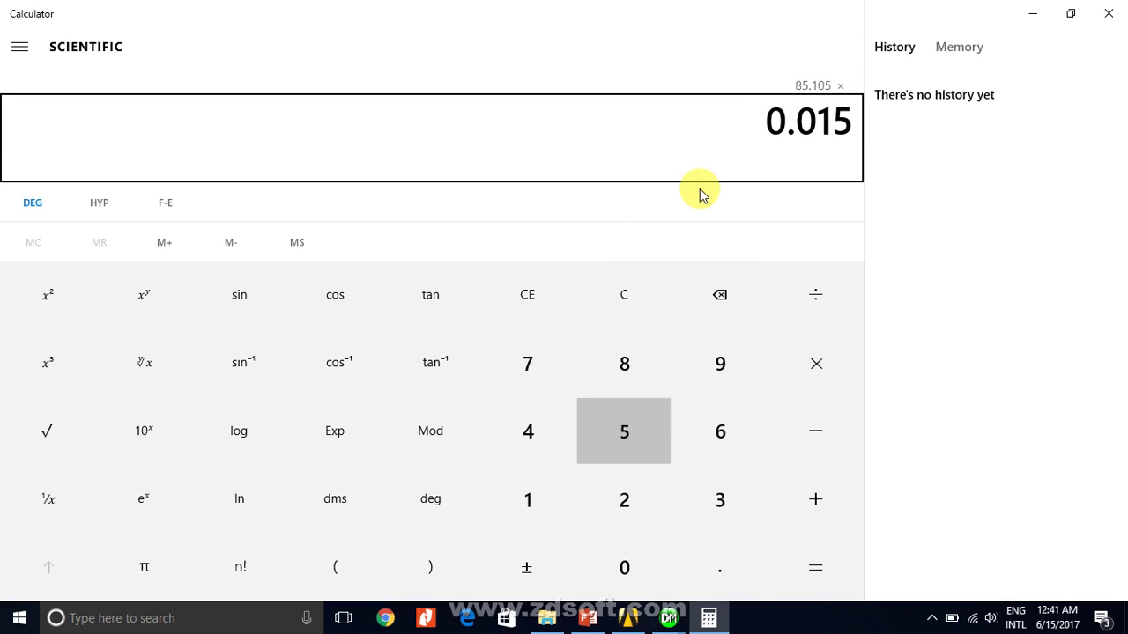
pyautogui.press('Return')
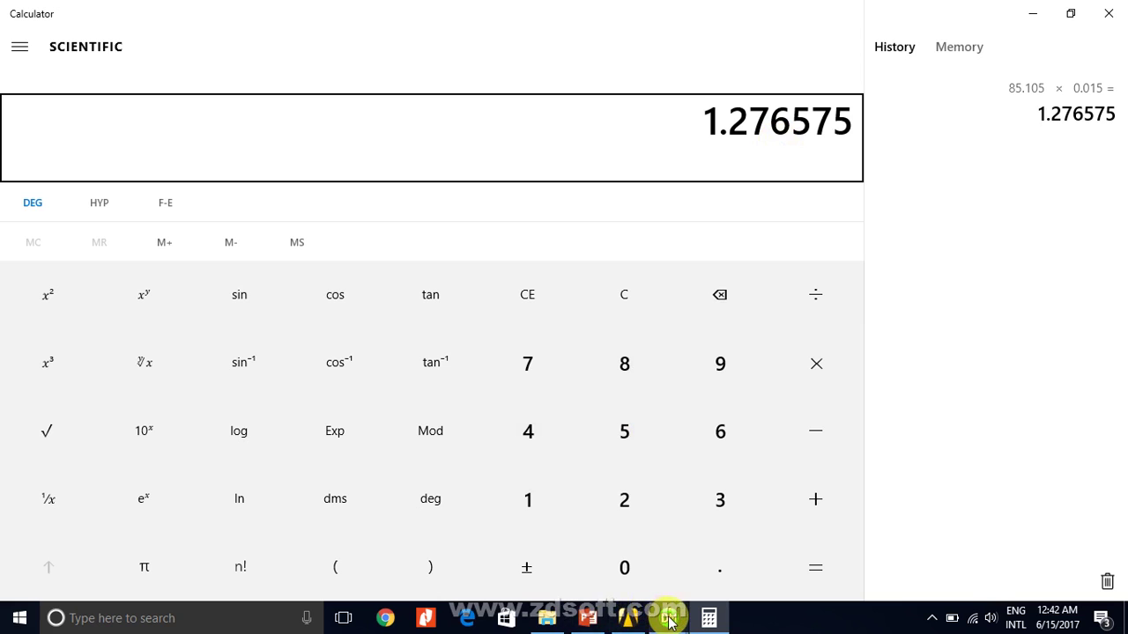
pyautogui.moveTo(694, 621)
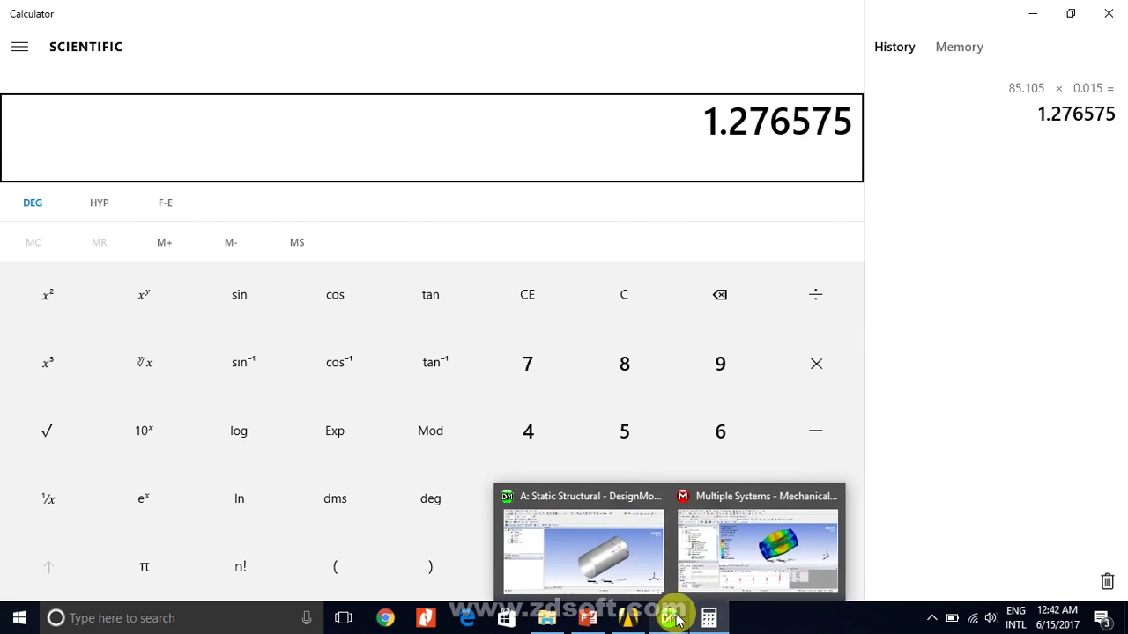
# Switch to Mechanical, set the Static Structural pressure magnitude to 1.276 MPa, and solve to display the Equivalent Stress result
pyautogui.click(767, 543)
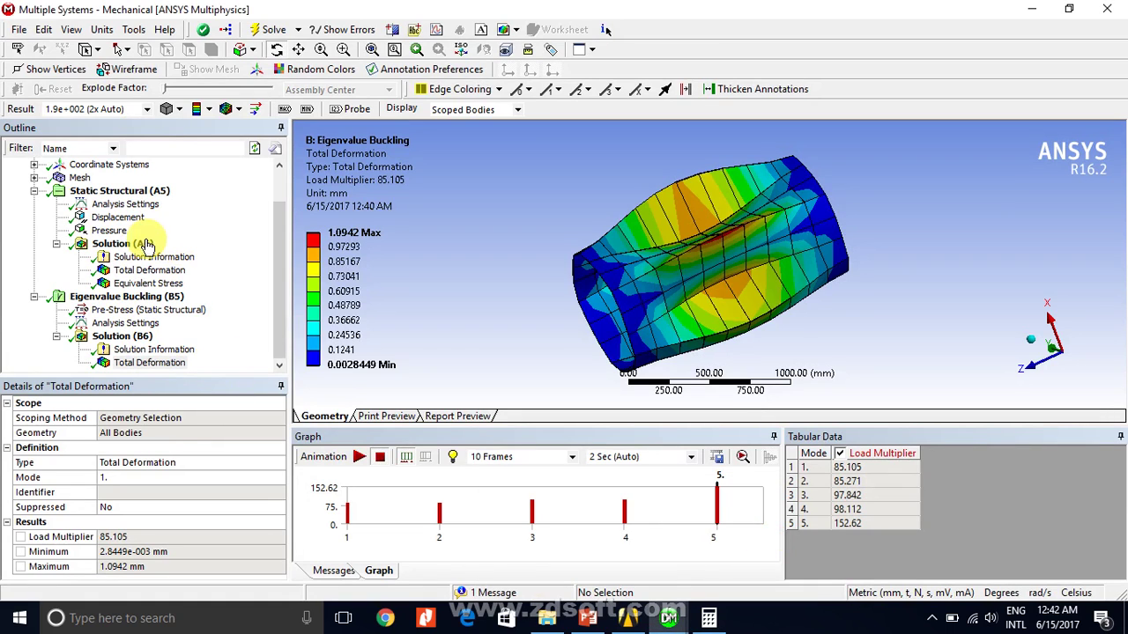
pyautogui.click(109, 231)
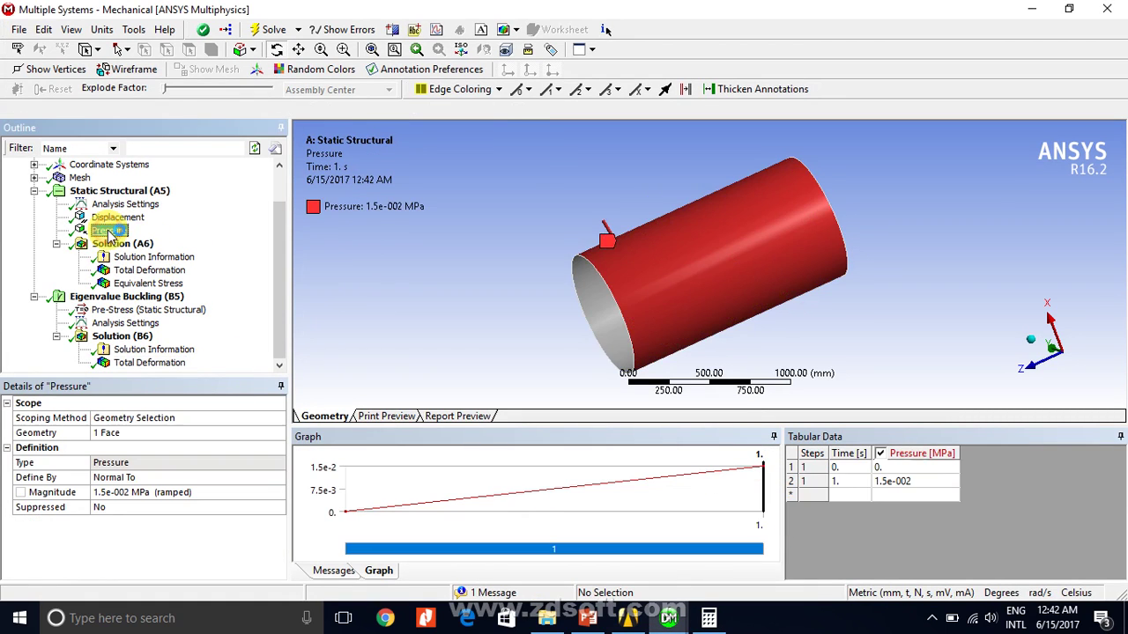
pyautogui.click(148, 499)
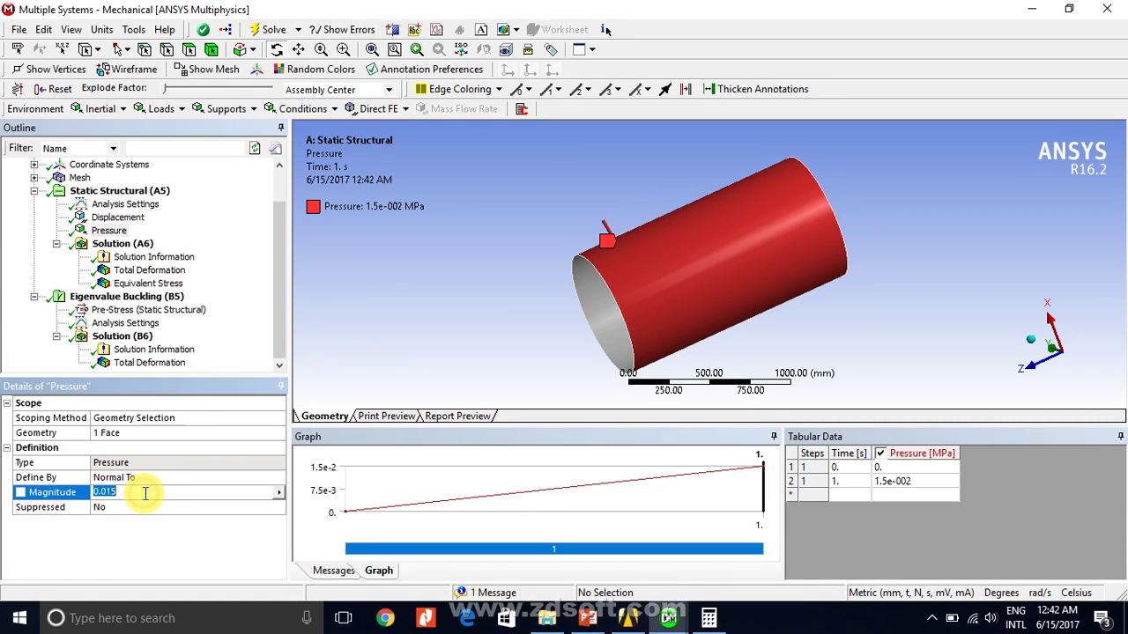
pyautogui.write('1.276')
pyautogui.press('Return')
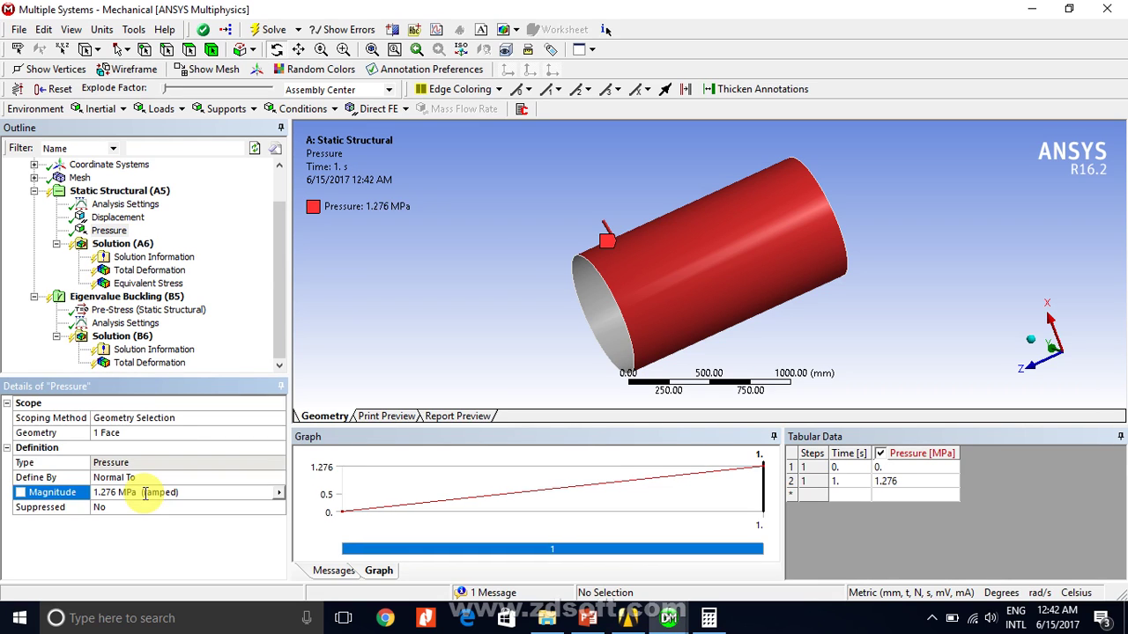
pyautogui.click(262, 30)
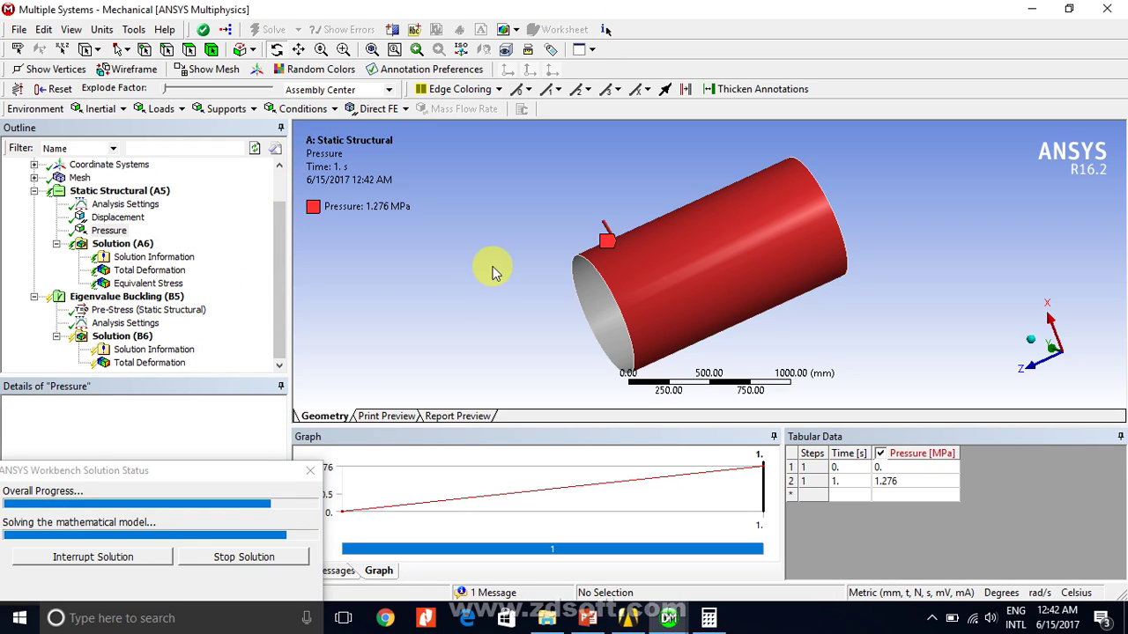
pyautogui.click(146, 283)
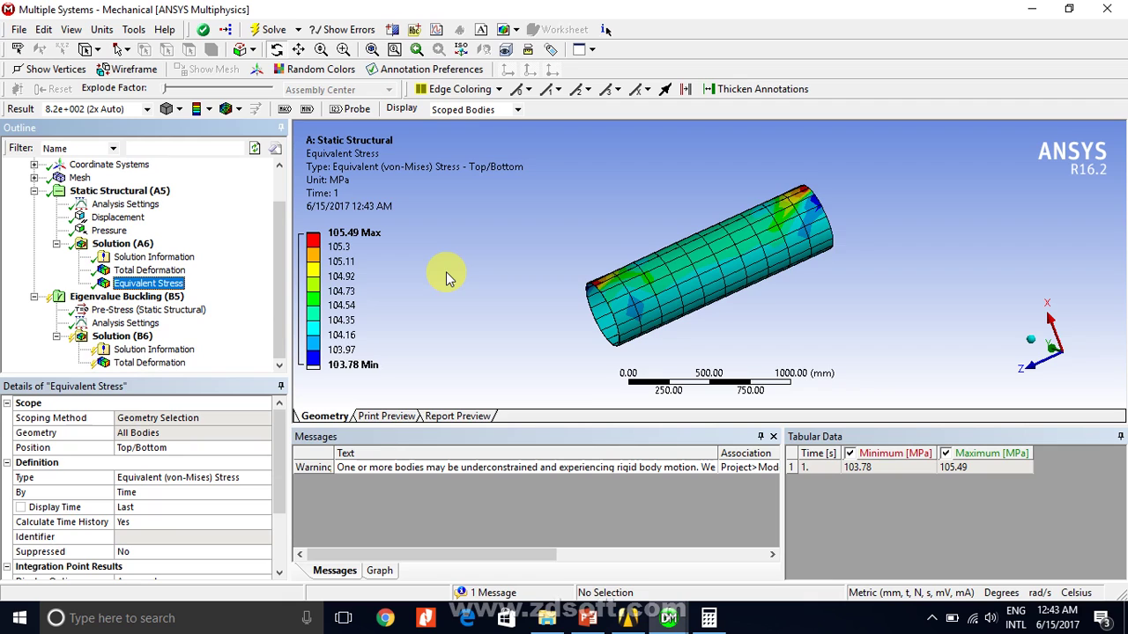
# Solve the Eigenvalue Buckling solution again and review its Total Deformation load multiplier against the applied pressure
pyautogui.click(122, 337)
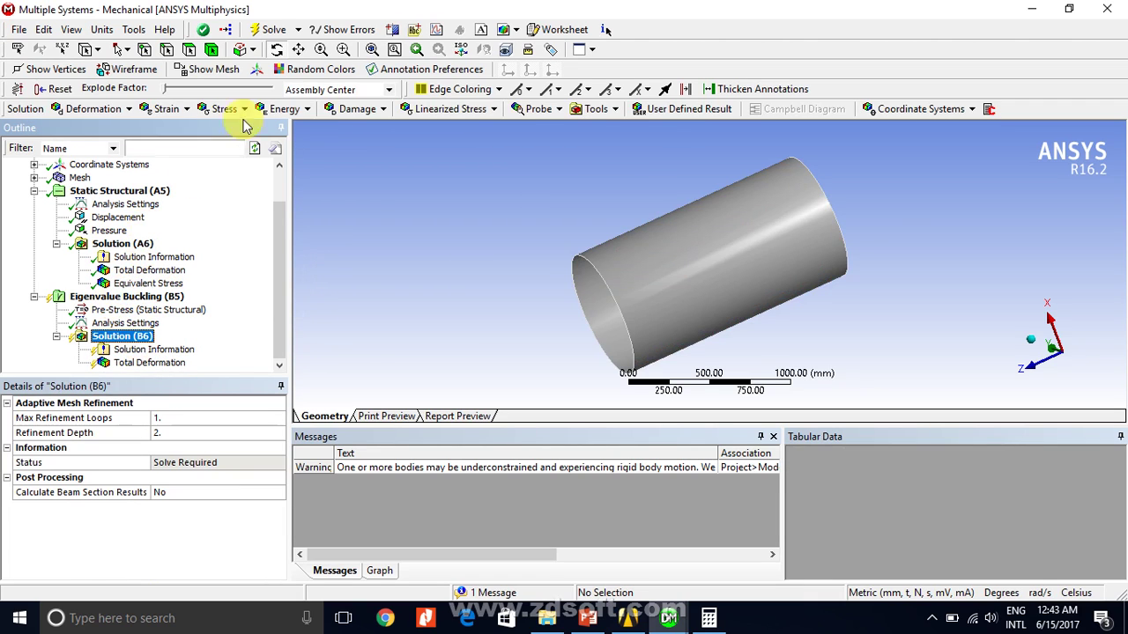
pyautogui.click(270, 30)
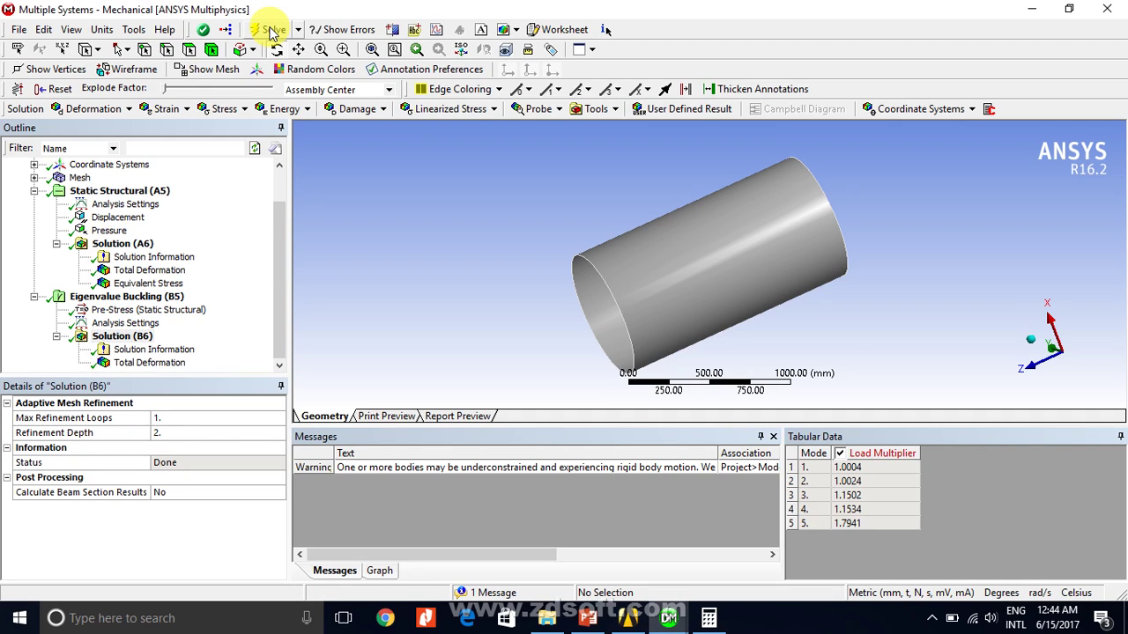
pyautogui.click(147, 364)
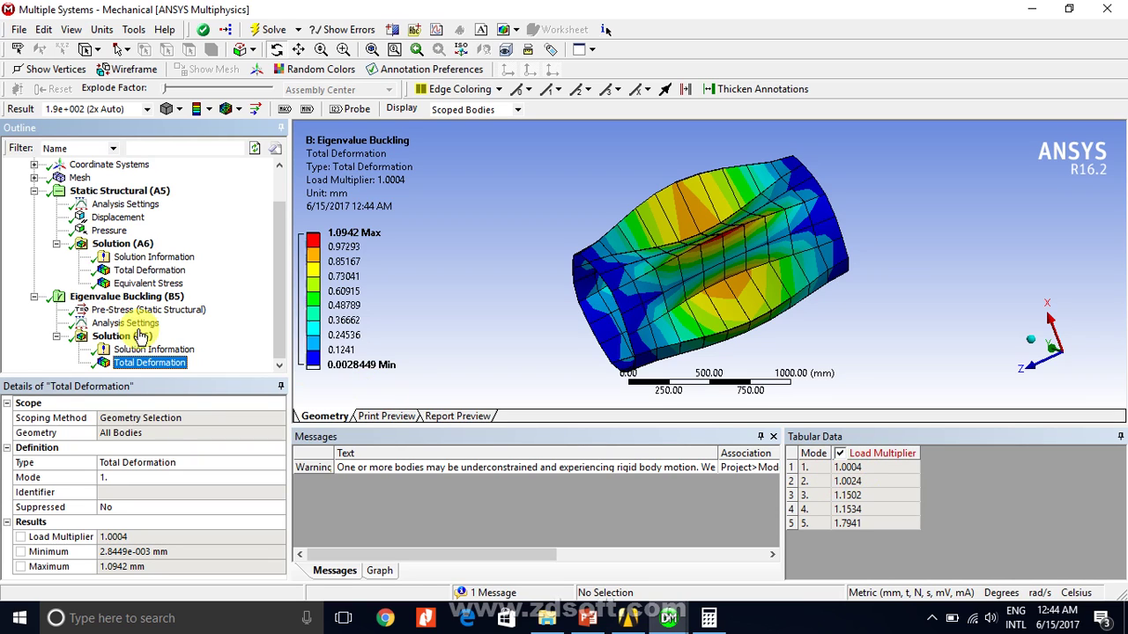
pyautogui.click(110, 230)
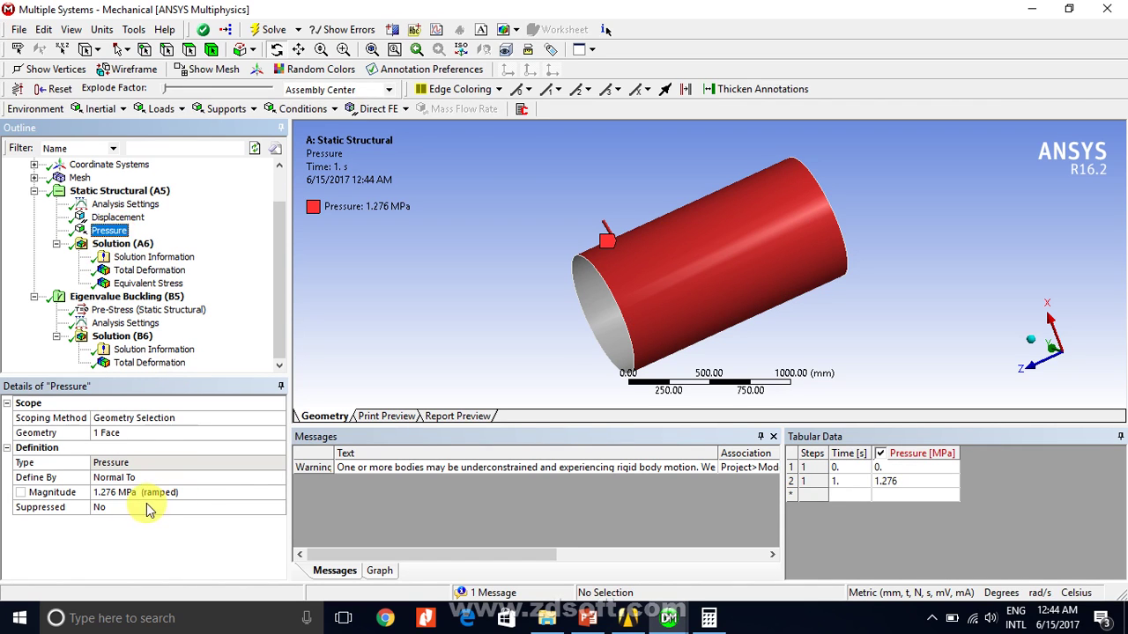
pyautogui.click(143, 363)
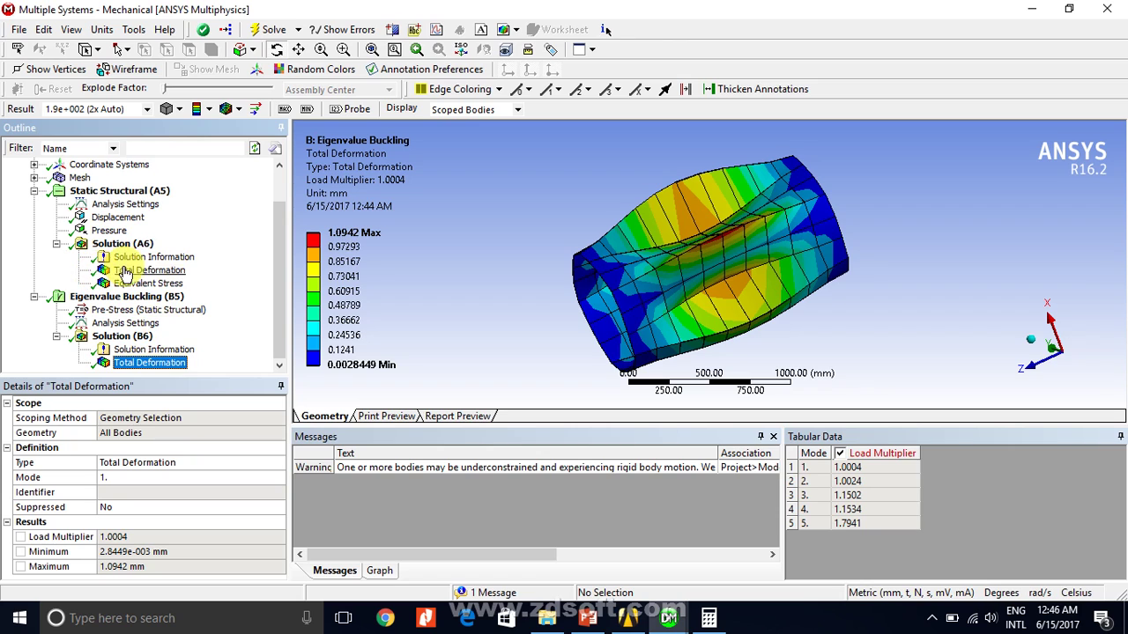
# Suppress the Pressure load in the Static Structural analysis
pyautogui.click(105, 230)
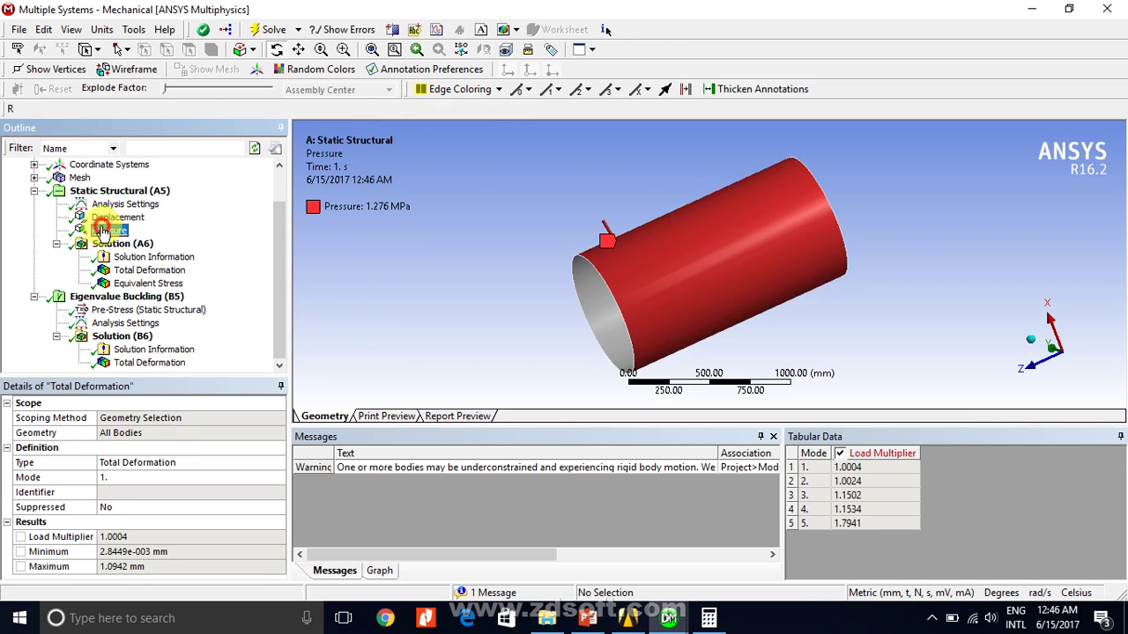
pyautogui.rightClick(105, 230)
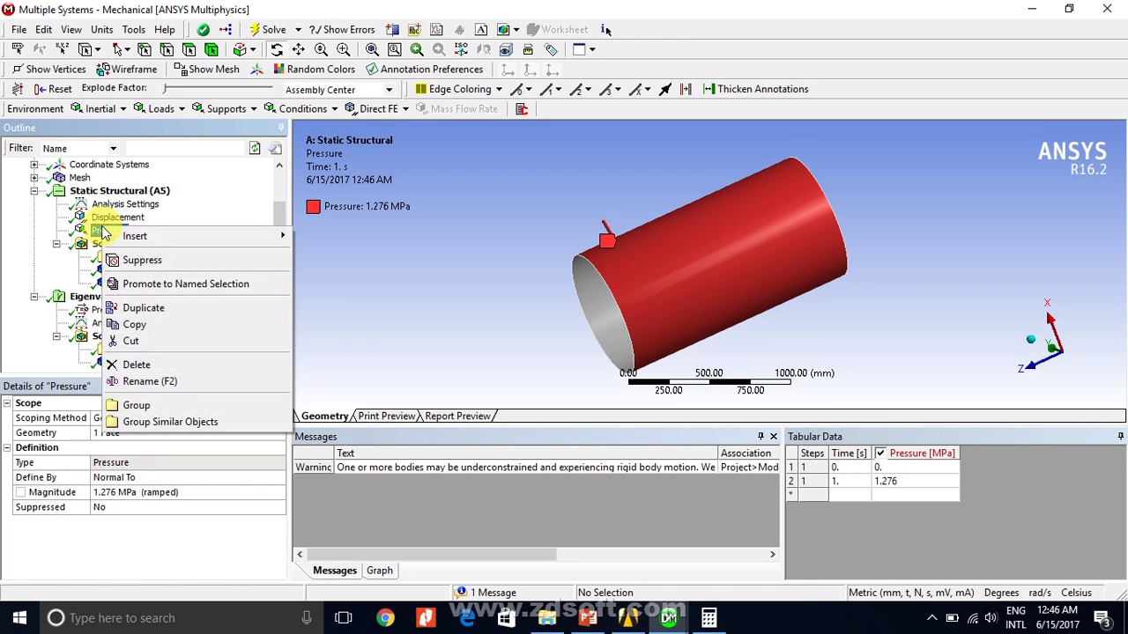
pyautogui.click(176, 263)
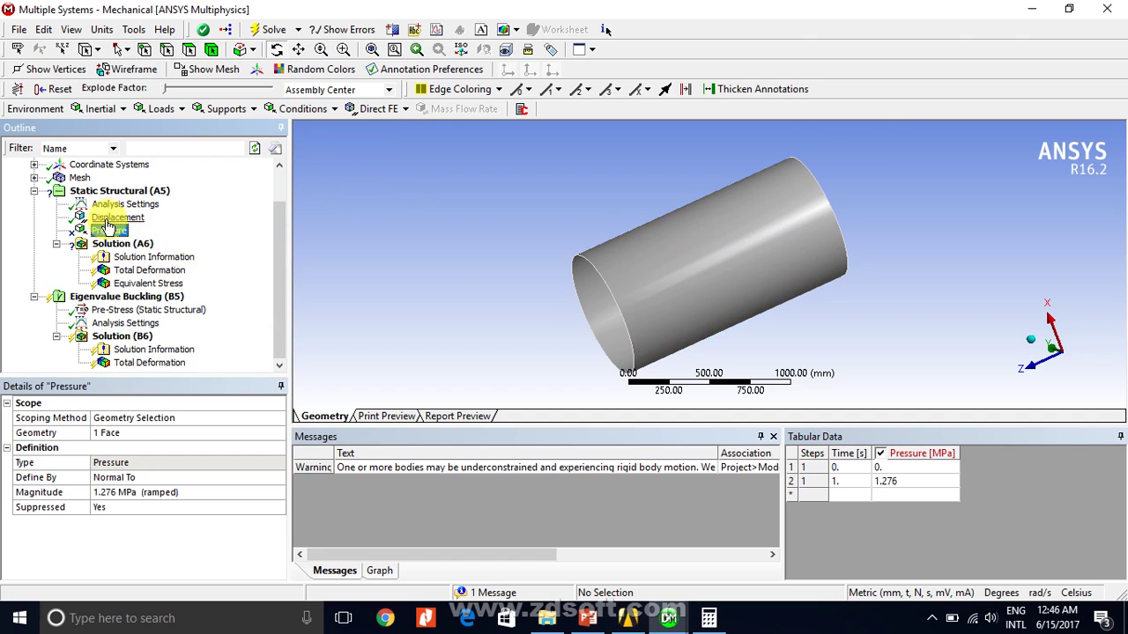
# Add a Thermal Condition load to the Static Structural analysis, scoped to the shell body, with a magnitude of 200 °C
pyautogui.click(111, 190)
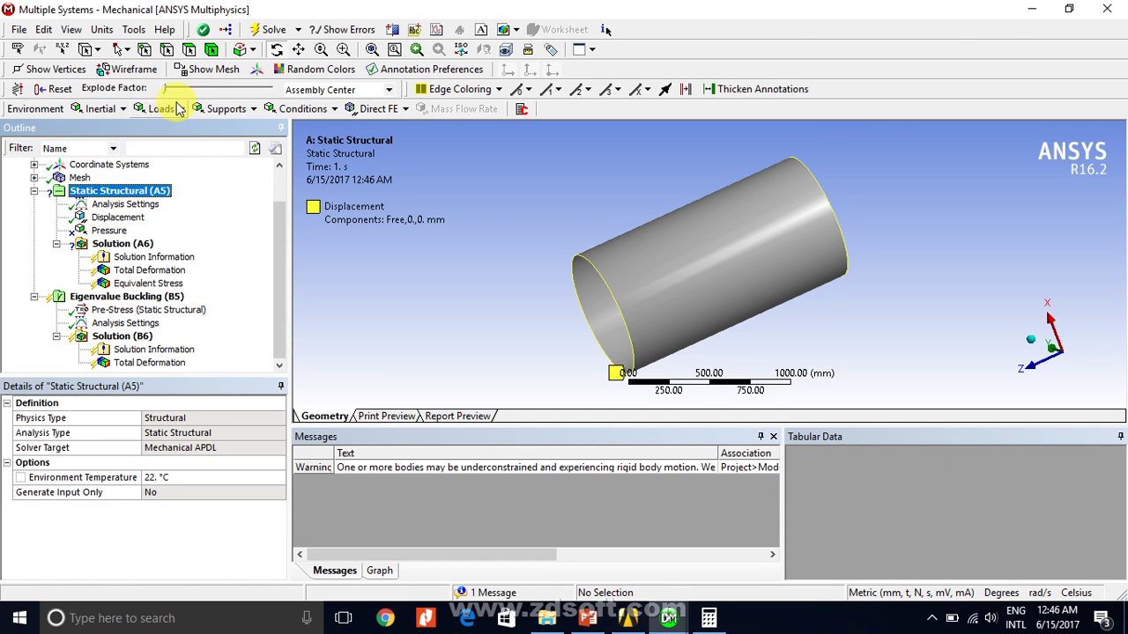
pyautogui.click(161, 108)
pyautogui.click(197, 295)
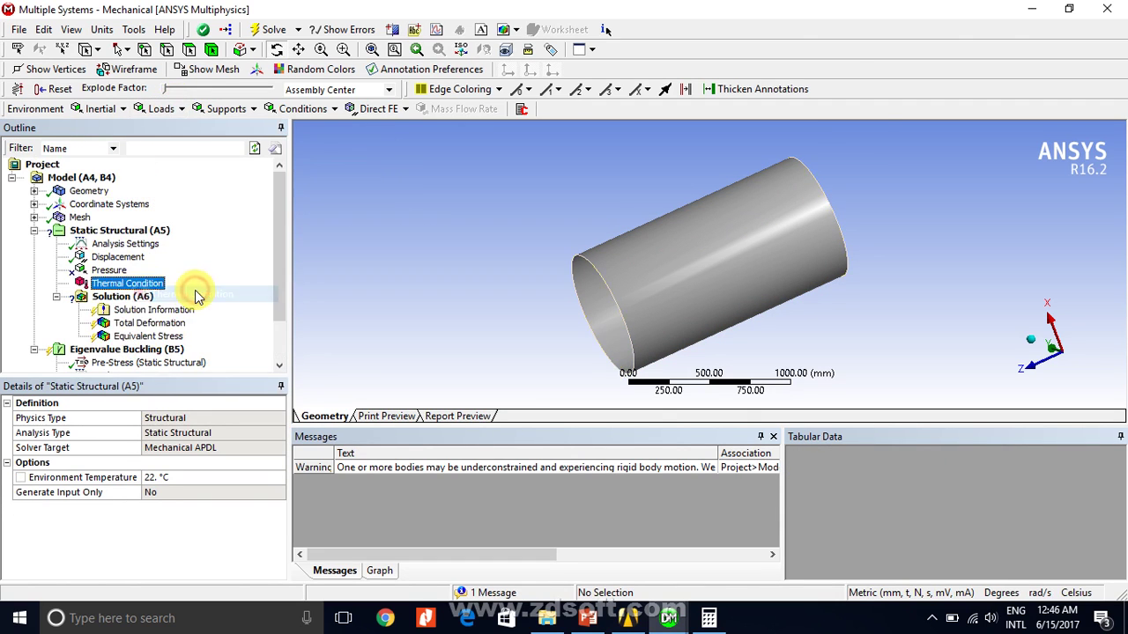
pyautogui.click(648, 258)
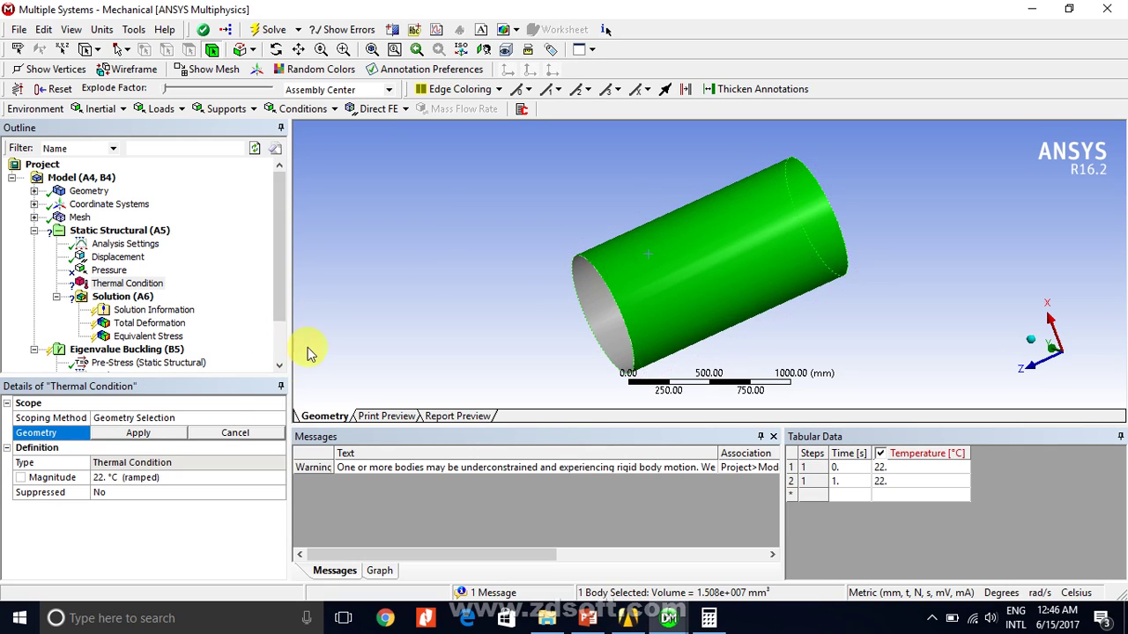
pyautogui.click(138, 433)
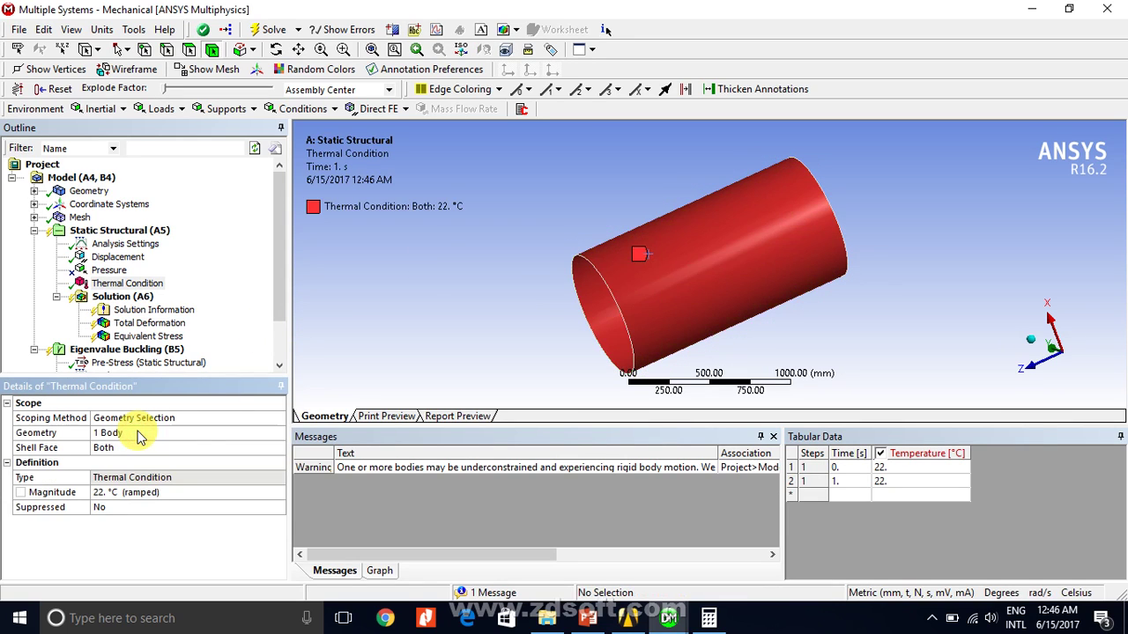
pyautogui.click(149, 491)
pyautogui.write('200')
pyautogui.press('Return')
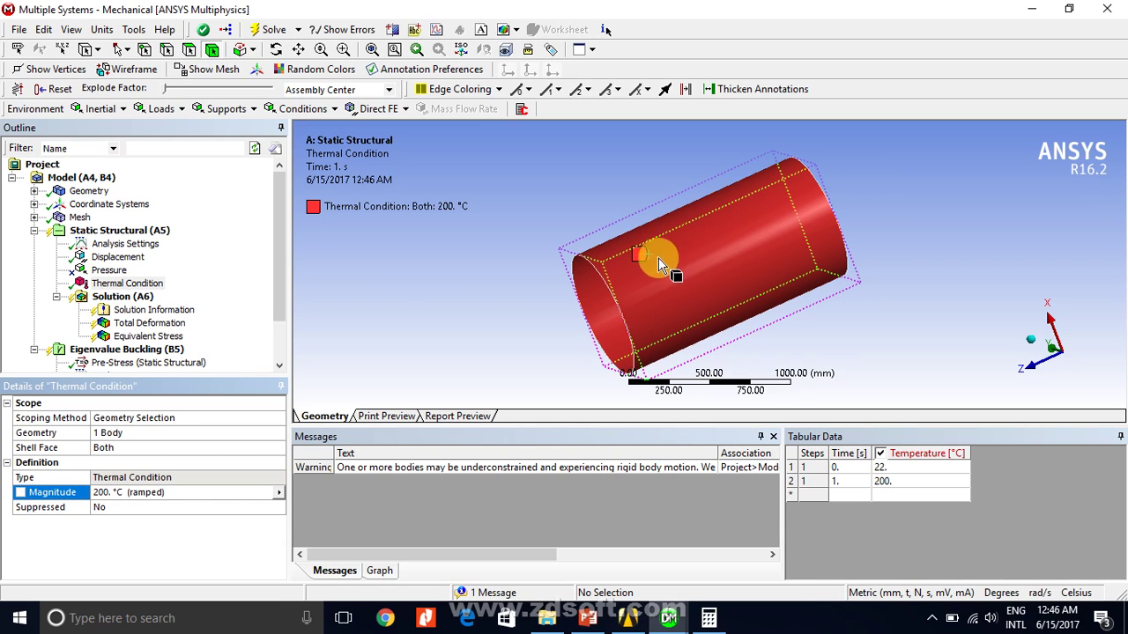
# Solve the static analysis with the existing edge displacement, animate the Equivalent Stress result and view Total Deformation
pyautogui.click(117, 257)
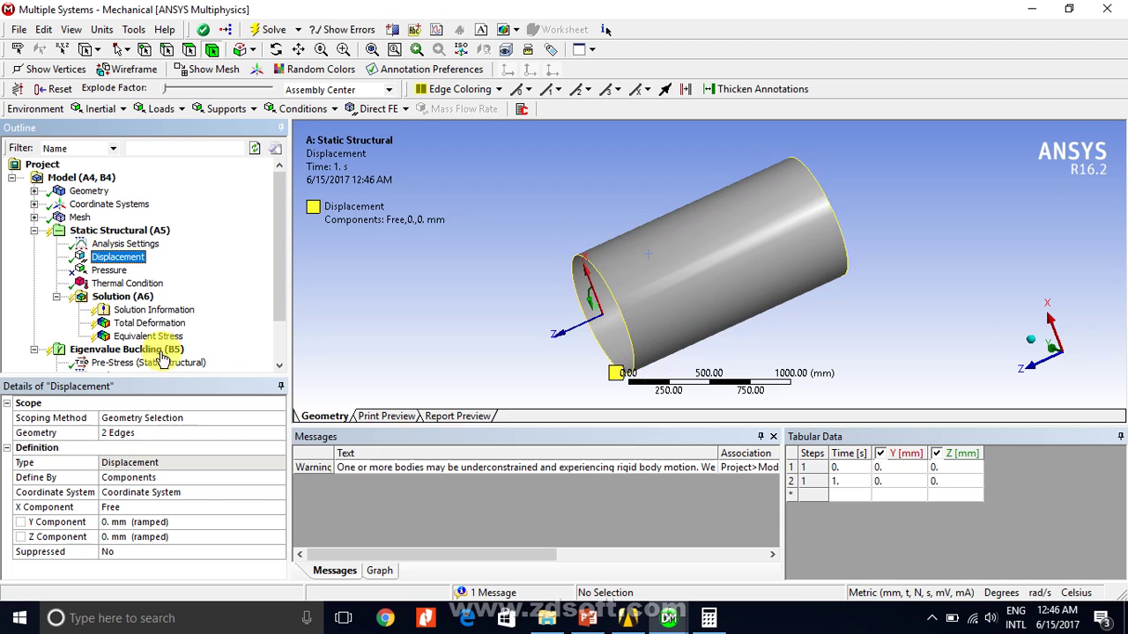
pyautogui.click(261, 32)
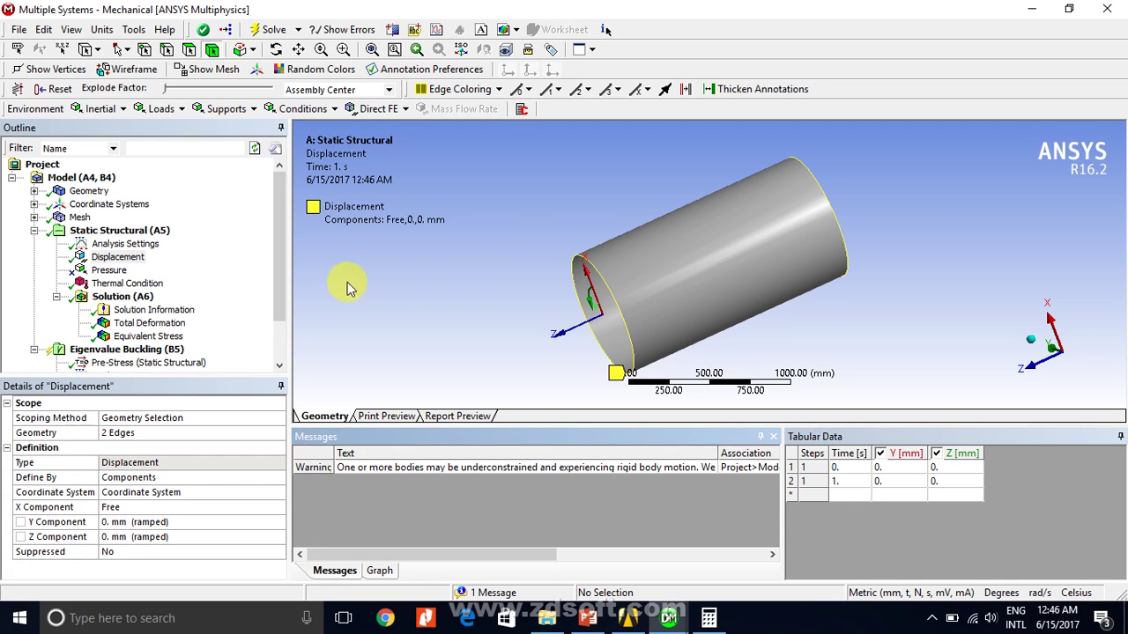
pyautogui.click(132, 337)
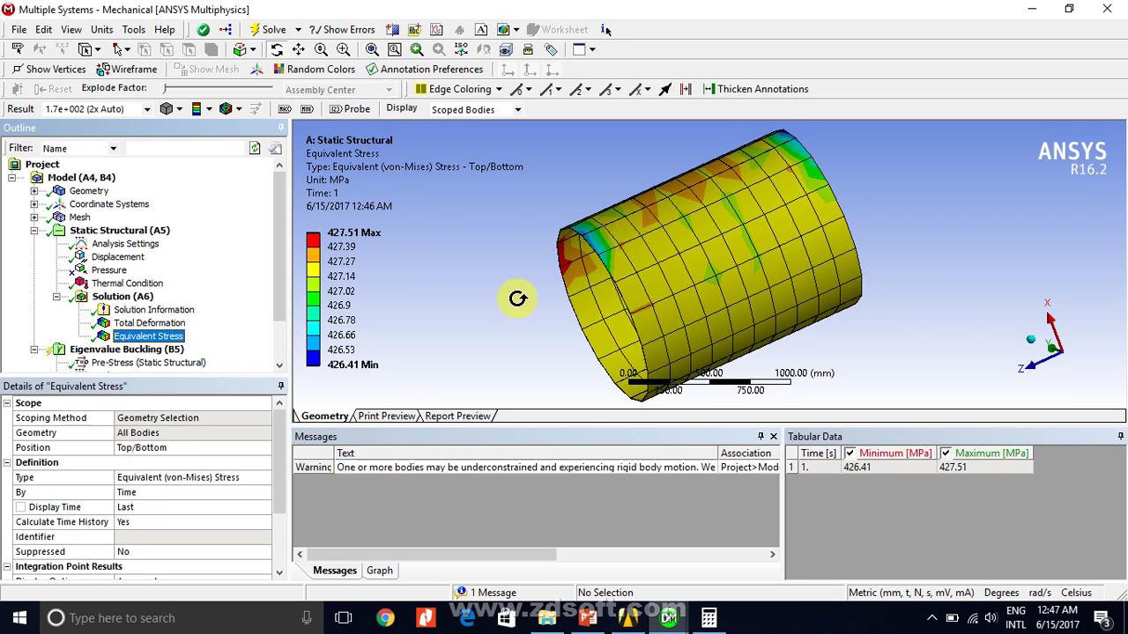
pyautogui.click(384, 572)
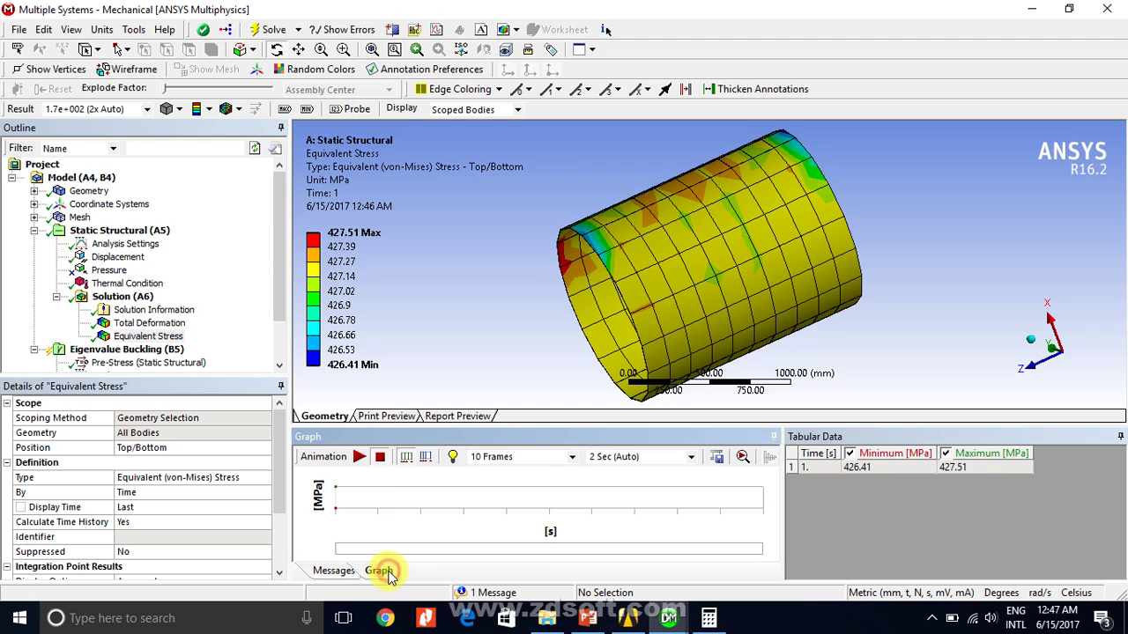
pyautogui.click(359, 457)
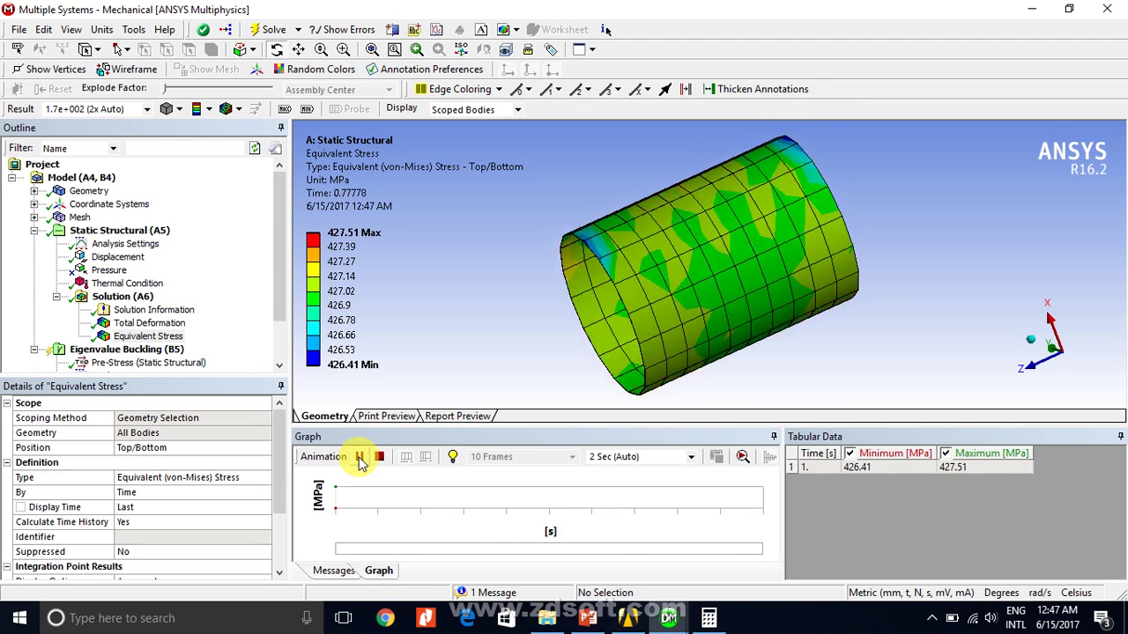
pyautogui.click(164, 323)
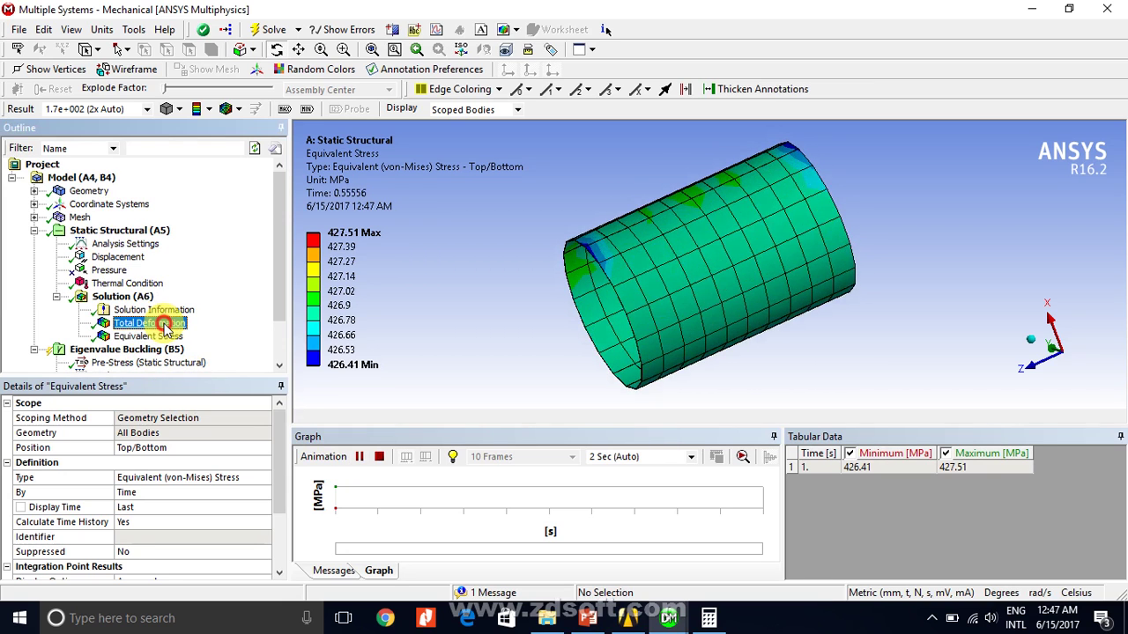
pyautogui.click(159, 335)
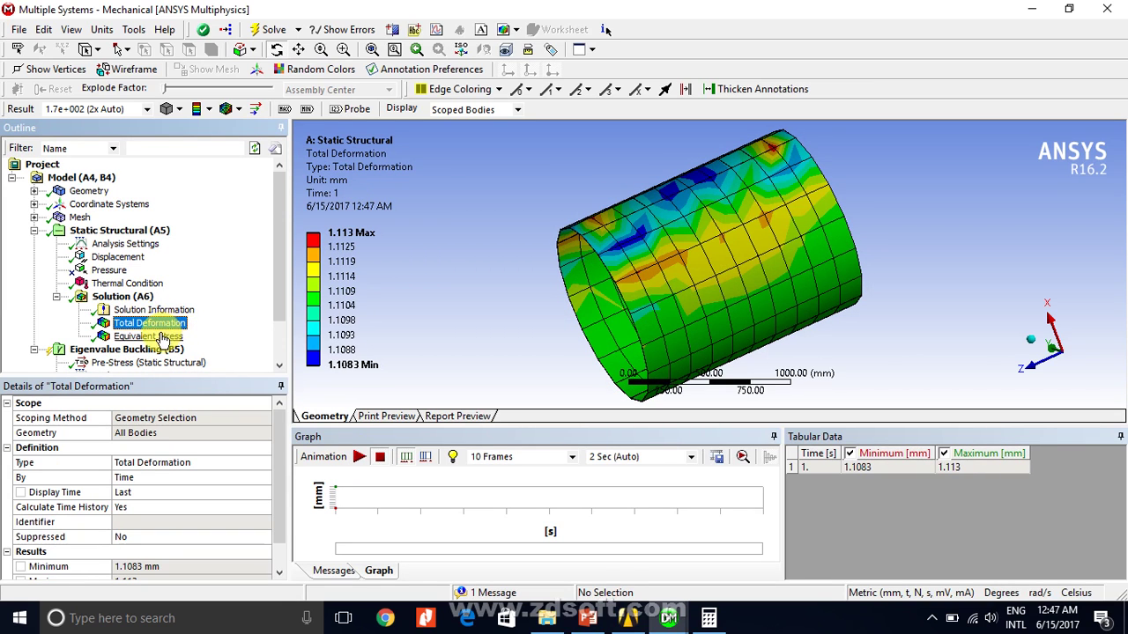
# Solve the Eigenvalue Buckling analysis for the thermal load and display its Total Deformation result
pyautogui.click(278, 365)
pyautogui.click(279, 365)
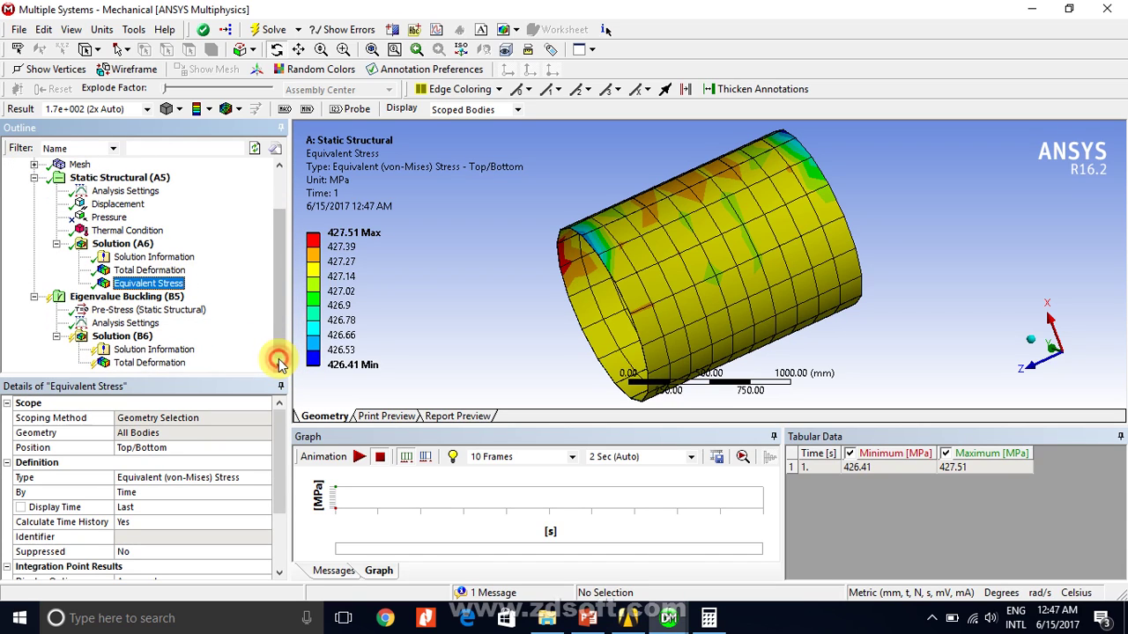
pyautogui.click(134, 298)
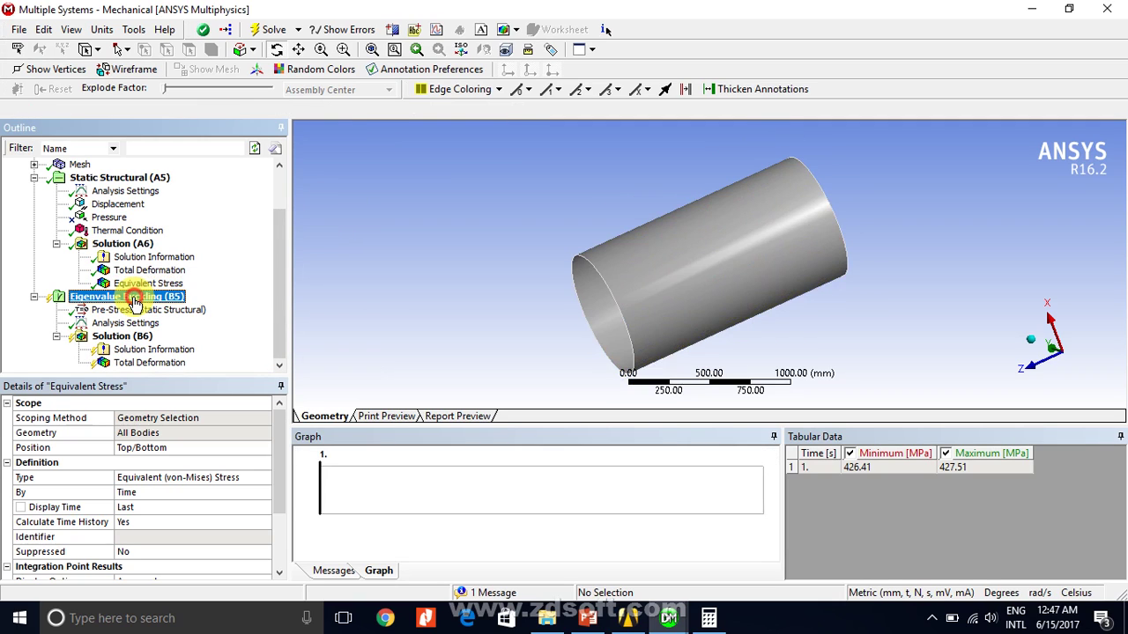
pyautogui.click(271, 33)
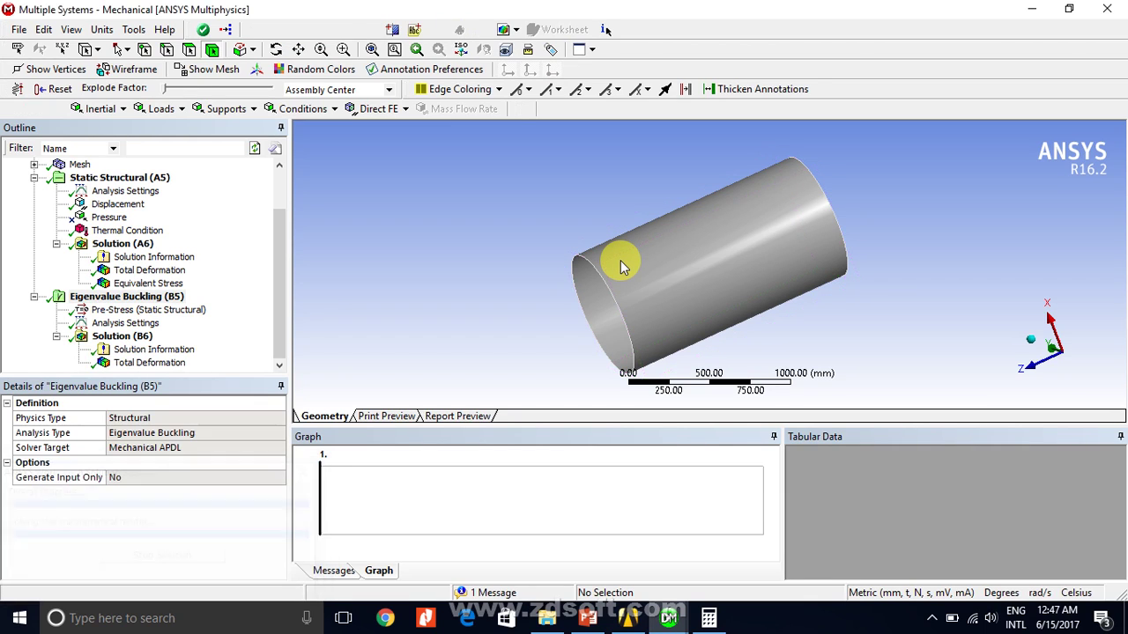
pyautogui.click(150, 362)
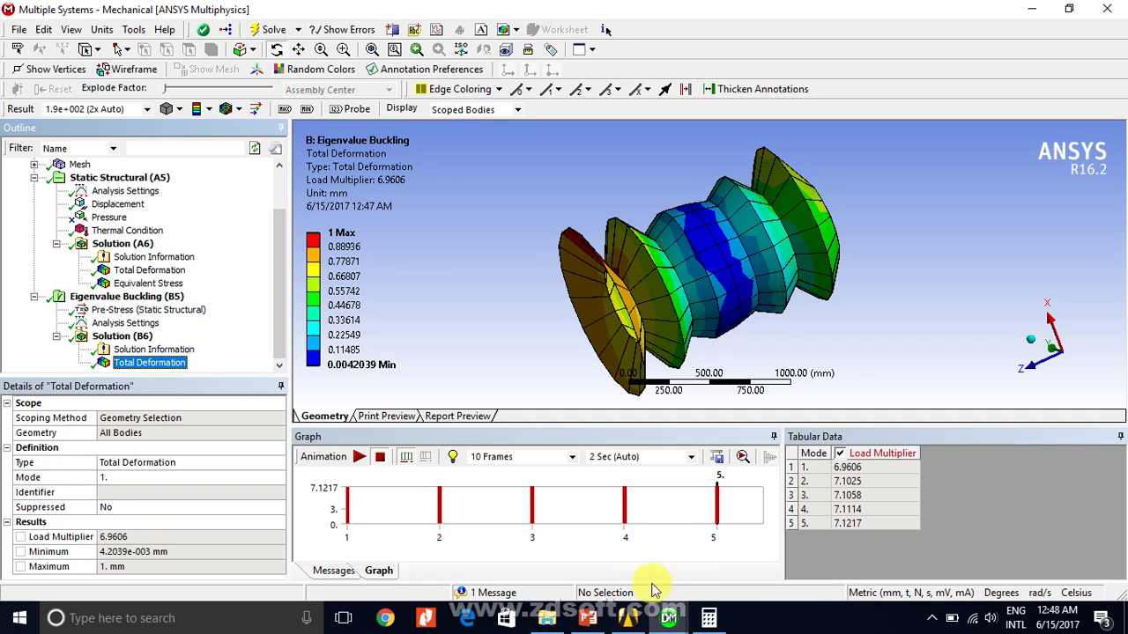
# Clear the previous result in Calculator and return to Mechanical to check the first-mode load multiplier of the buckling result
pyautogui.click(712, 617)
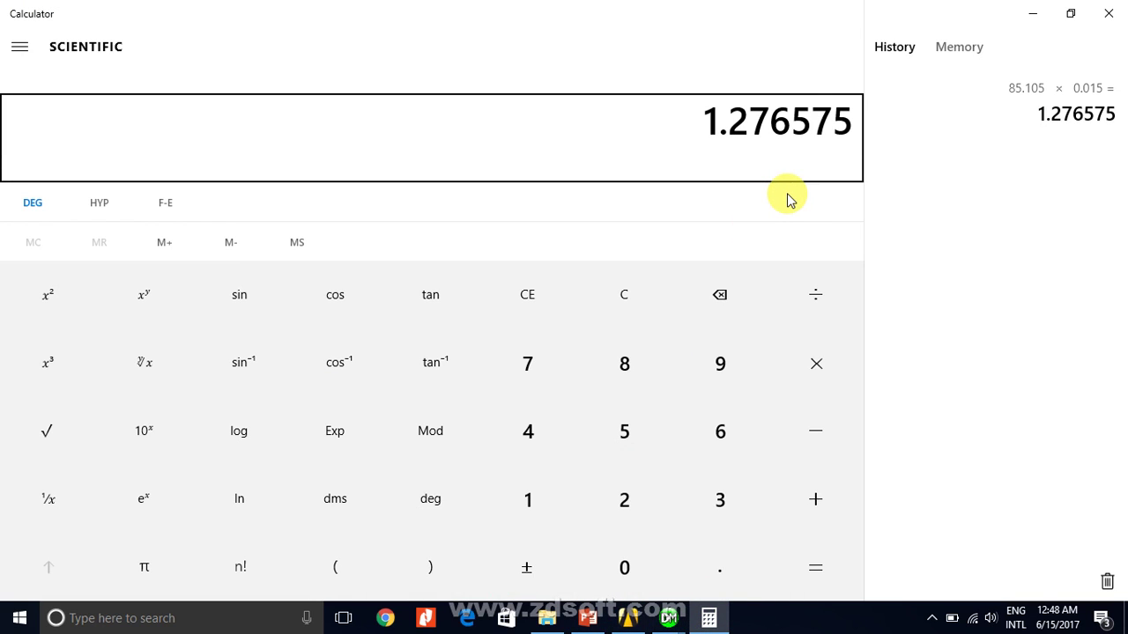
pyautogui.press('Escape')
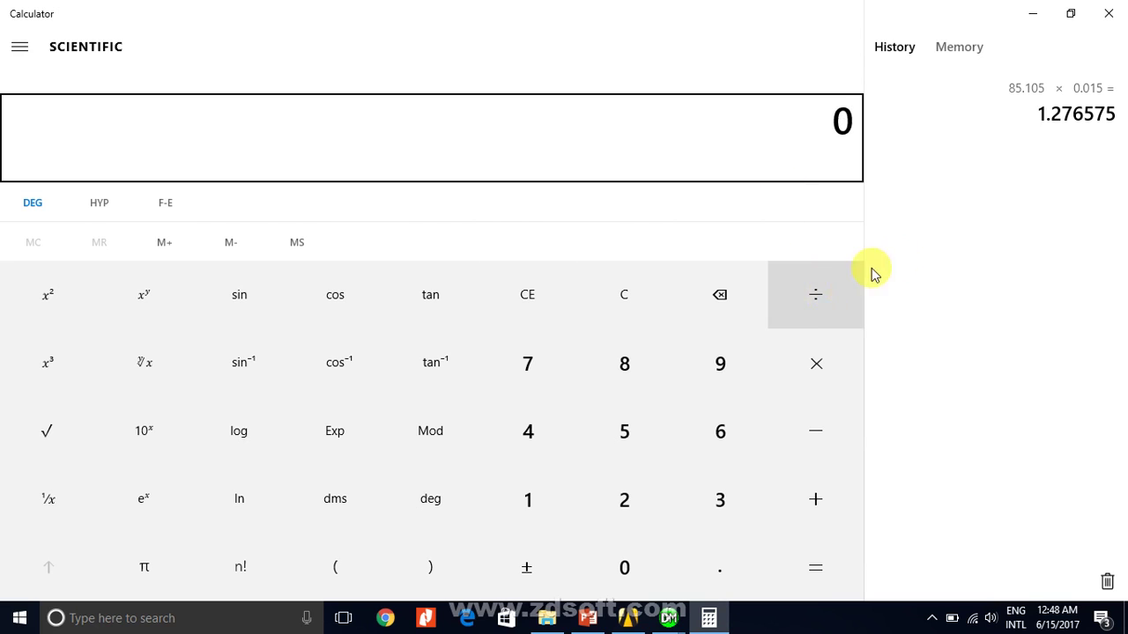
pyautogui.moveTo(674, 626)
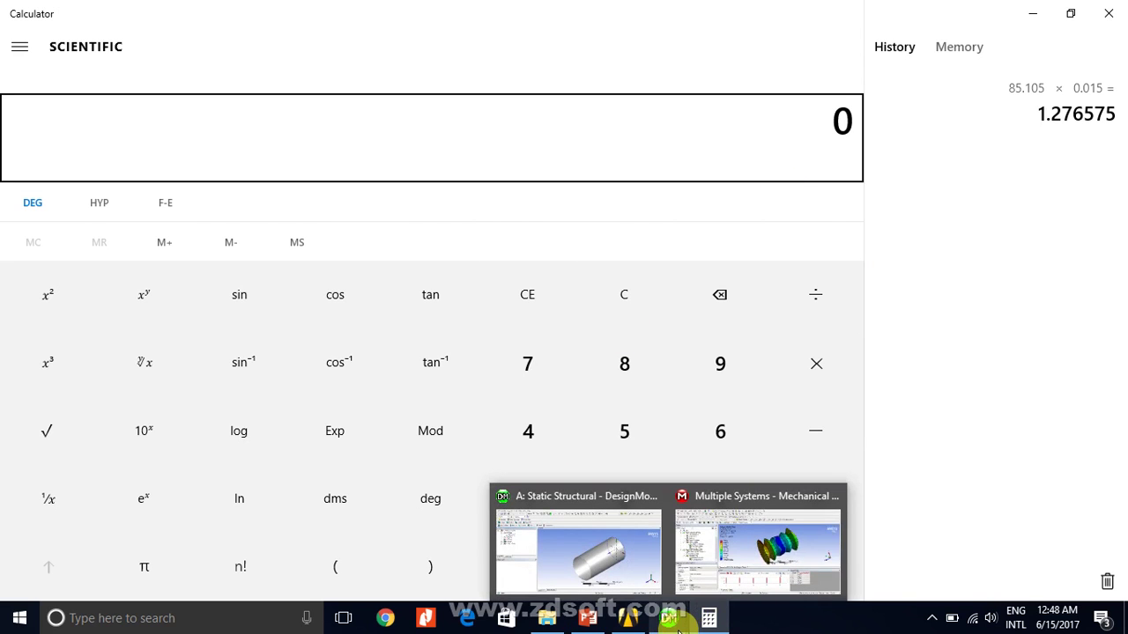
pyautogui.moveTo(807, 553)
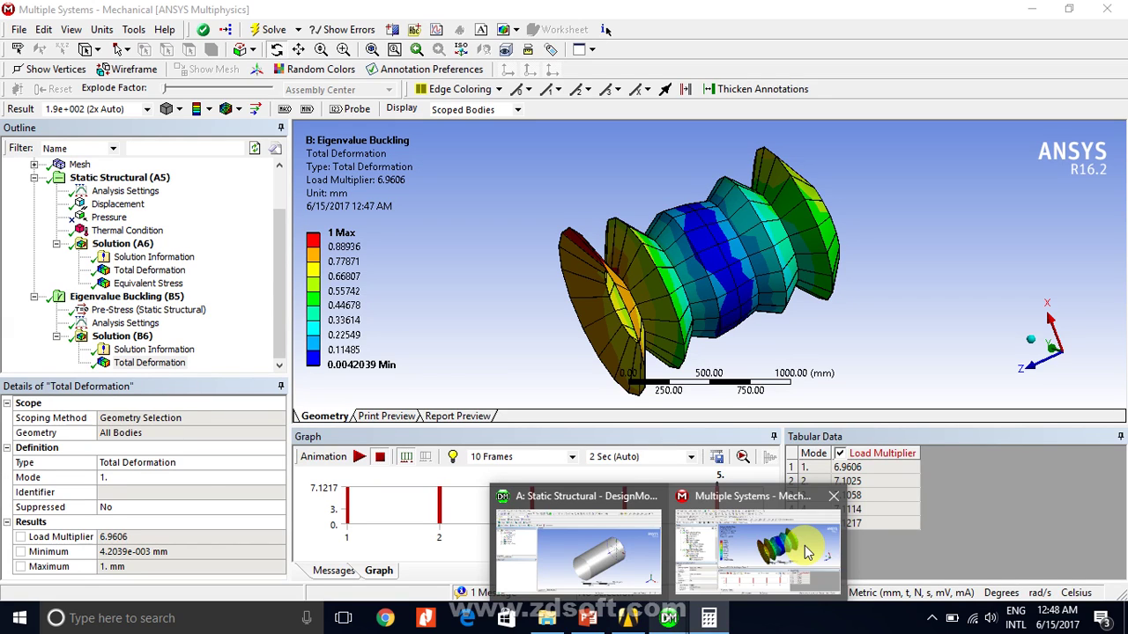
pyautogui.click(807, 553)
# Switch to Calculator and compute the critical buckling temperature as 6.9 × (200 − 22), adding the 22 °C environment temperature to the product
pyautogui.click(712, 619)
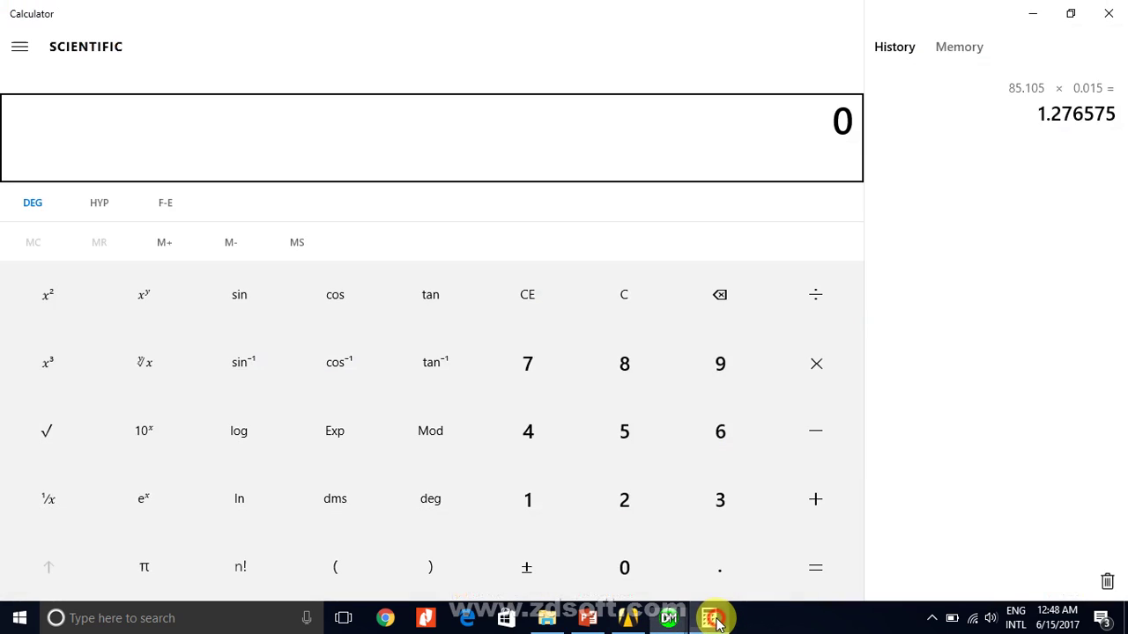
pyautogui.write('6.9')
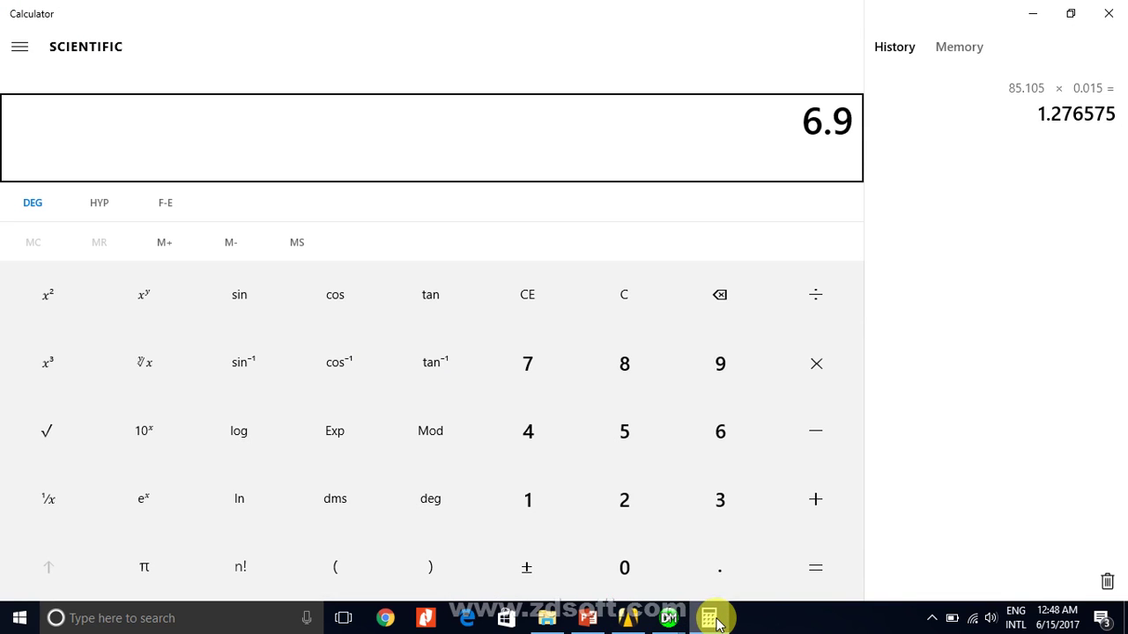
pyautogui.press('*')
pyautogui.press('(')
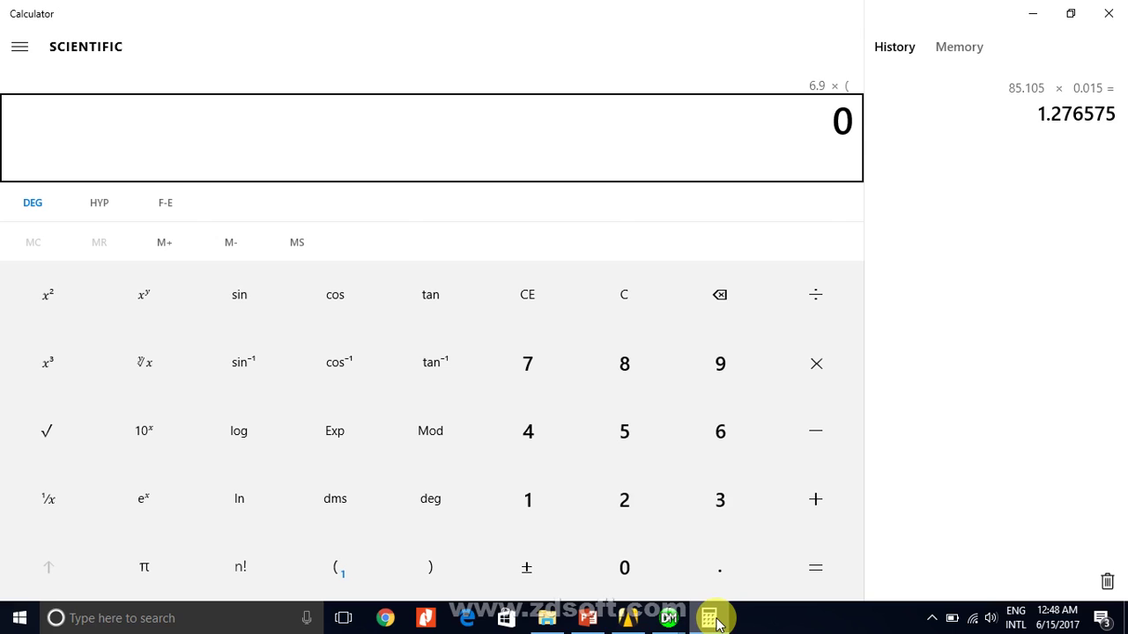
pyautogui.write('200')
pyautogui.press('-')
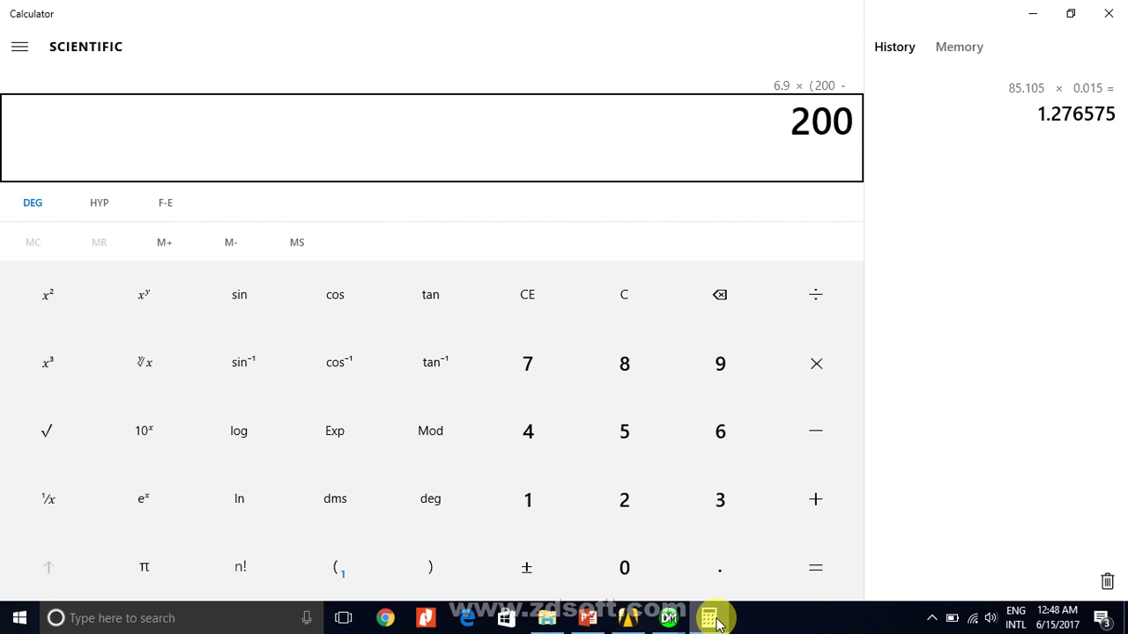
pyautogui.write('22')
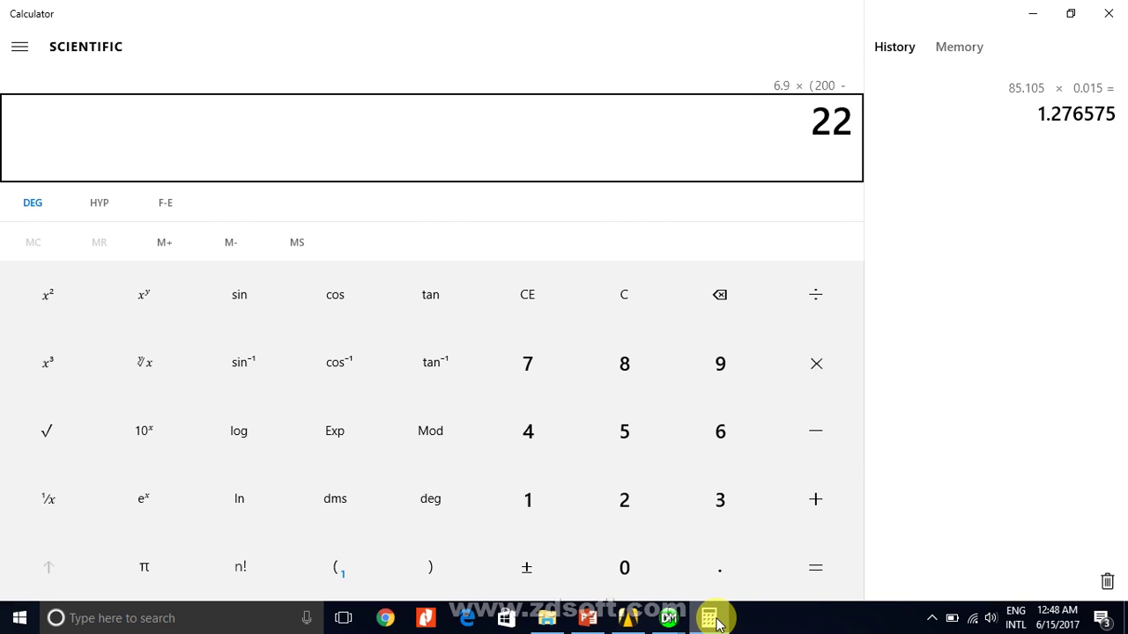
pyautogui.press(')')
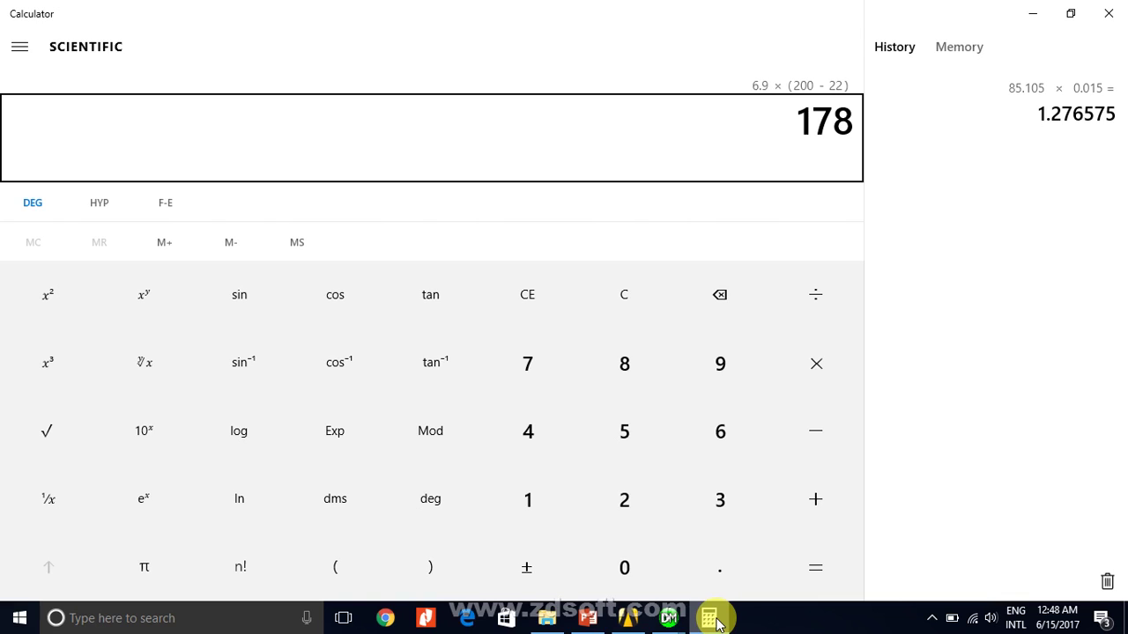
pyautogui.press('Return')
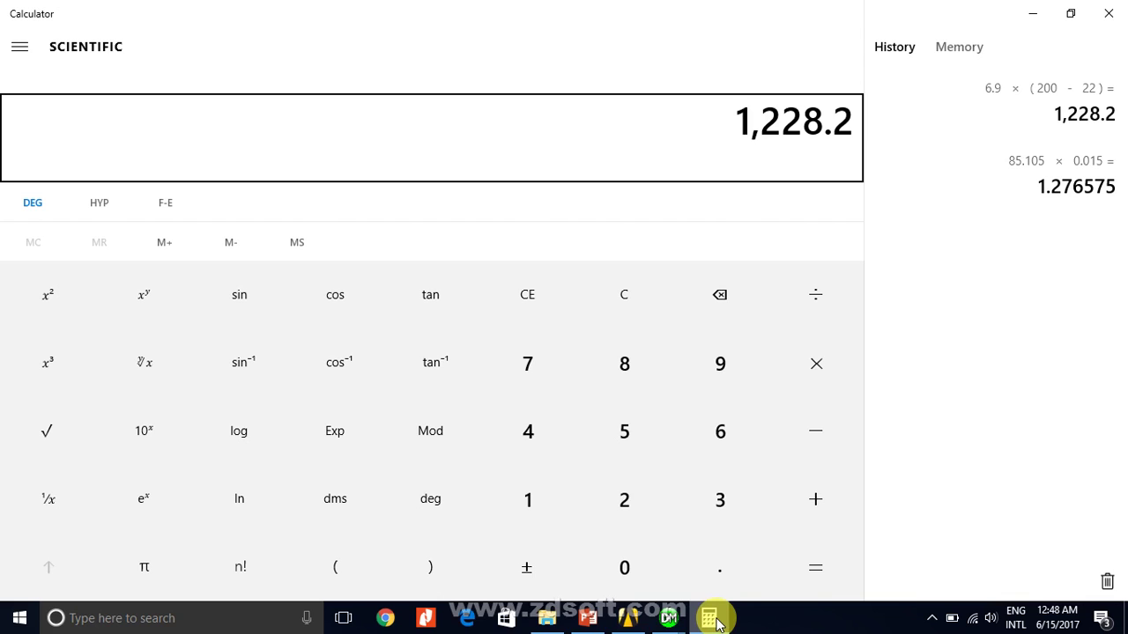
pyautogui.press('+')
pyautogui.write('22')
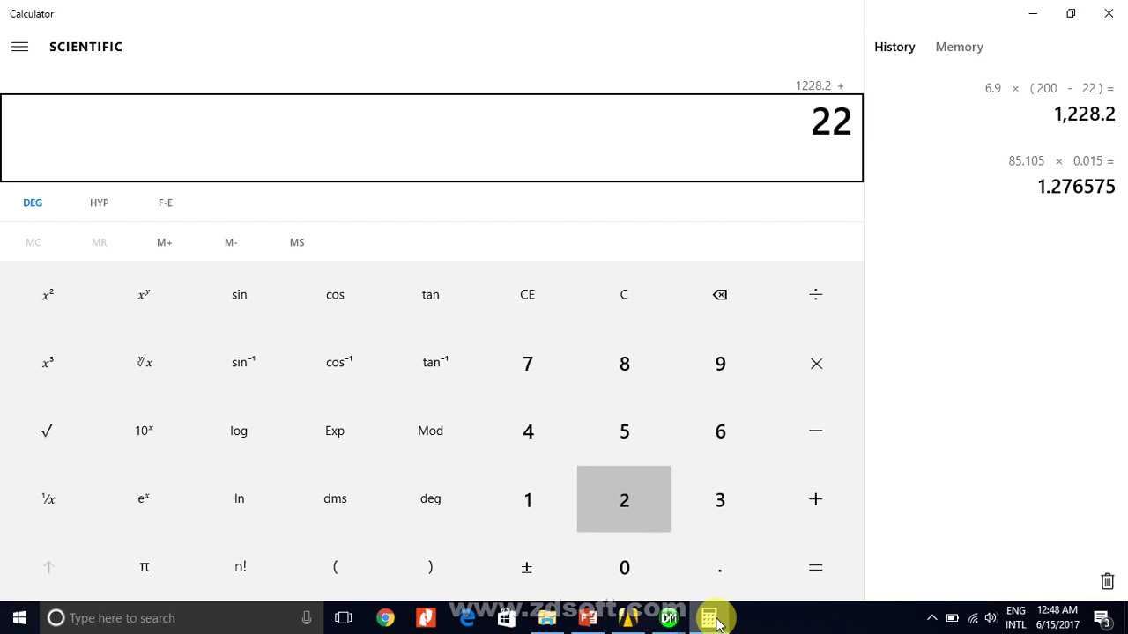
pyautogui.press('Return')
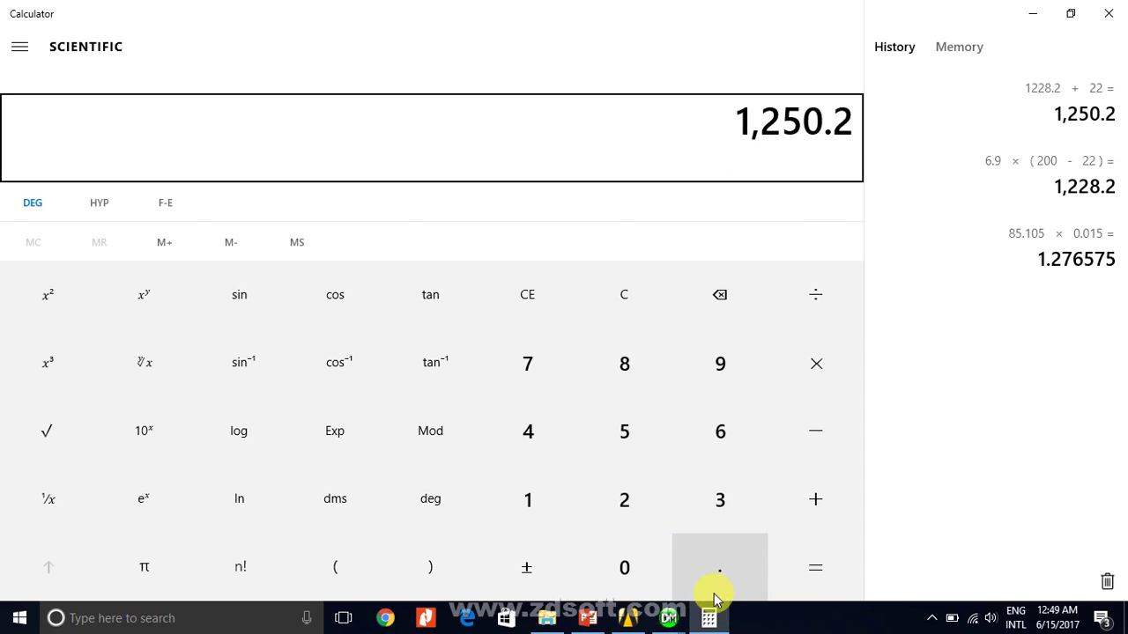
# Switch back to Mechanical and animate the Total Deformation result of the Eigenvalue Buckling analysis
pyautogui.moveTo(710, 614)
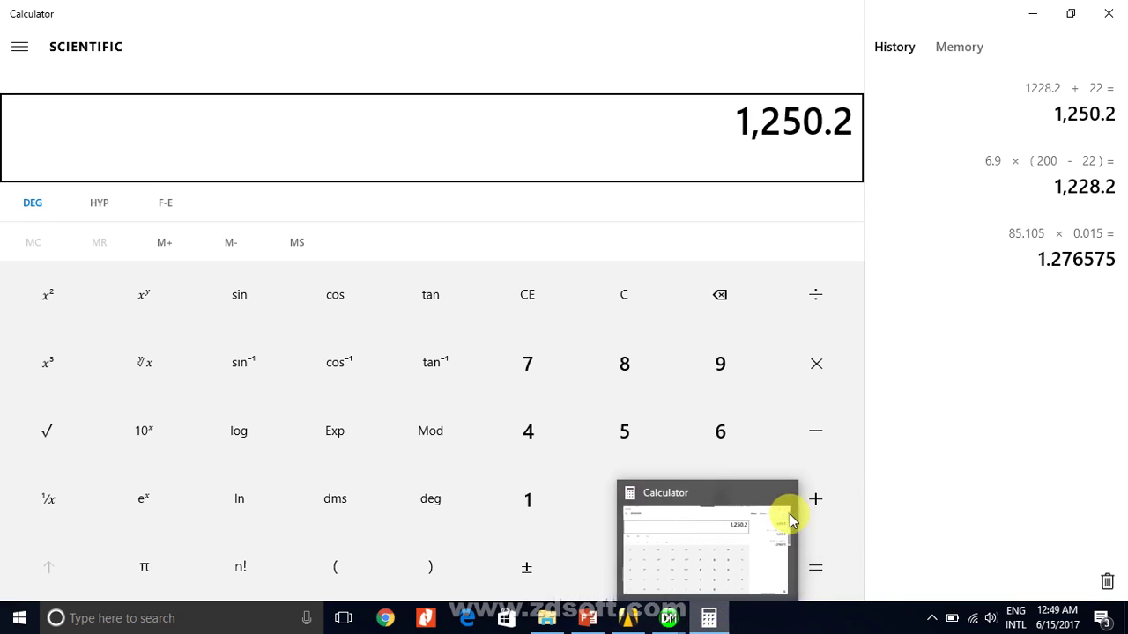
pyautogui.moveTo(671, 617)
pyautogui.click(740, 564)
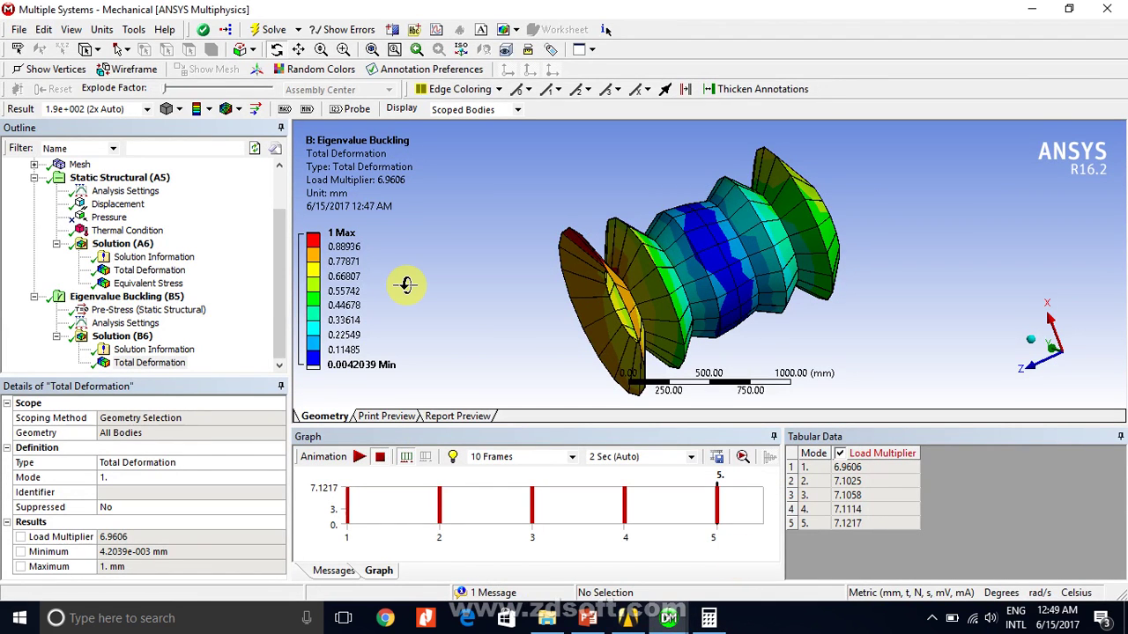
pyautogui.click(362, 463)
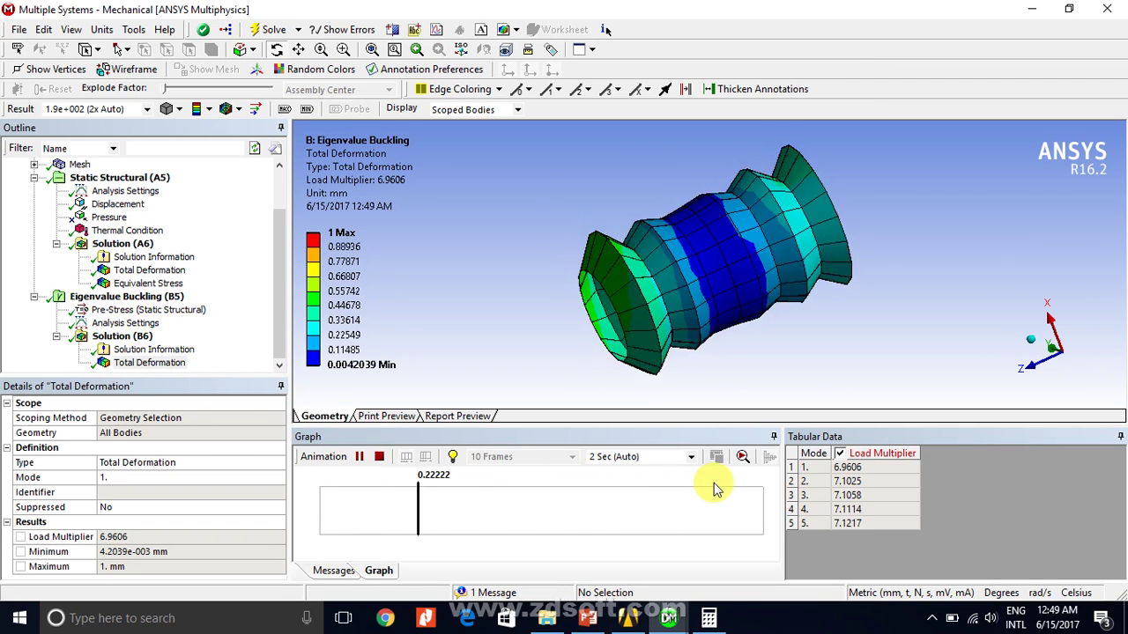
# Review the Thermal Condition load and static Equivalent Stress against the buckling Total Deformation result and the calculated critical temperature
pyautogui.click(80, 232)
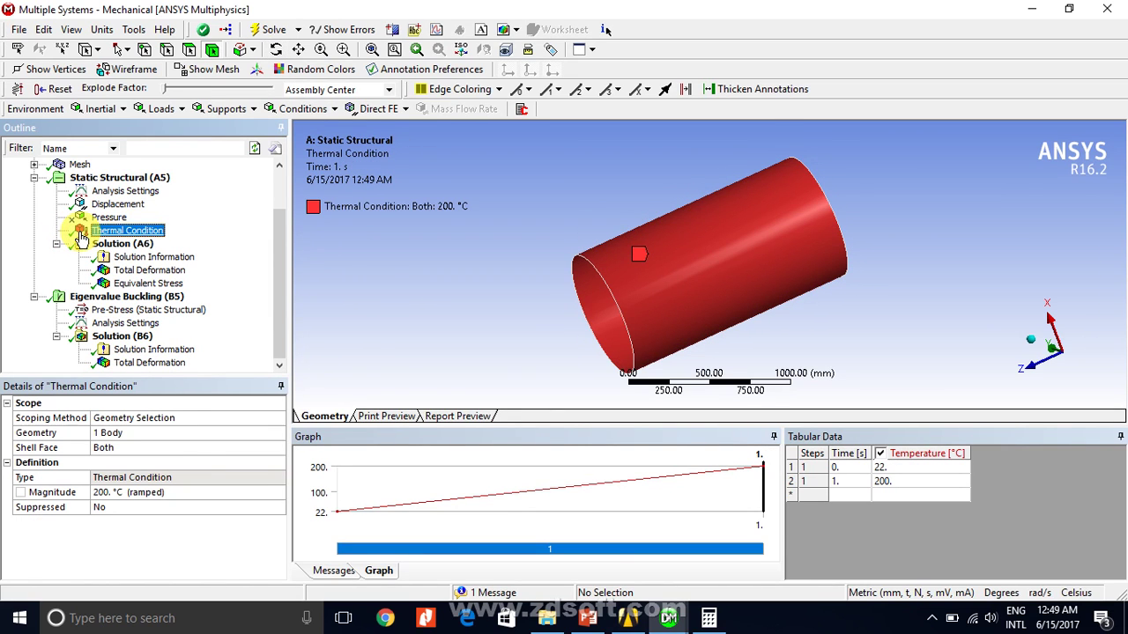
pyautogui.click(143, 284)
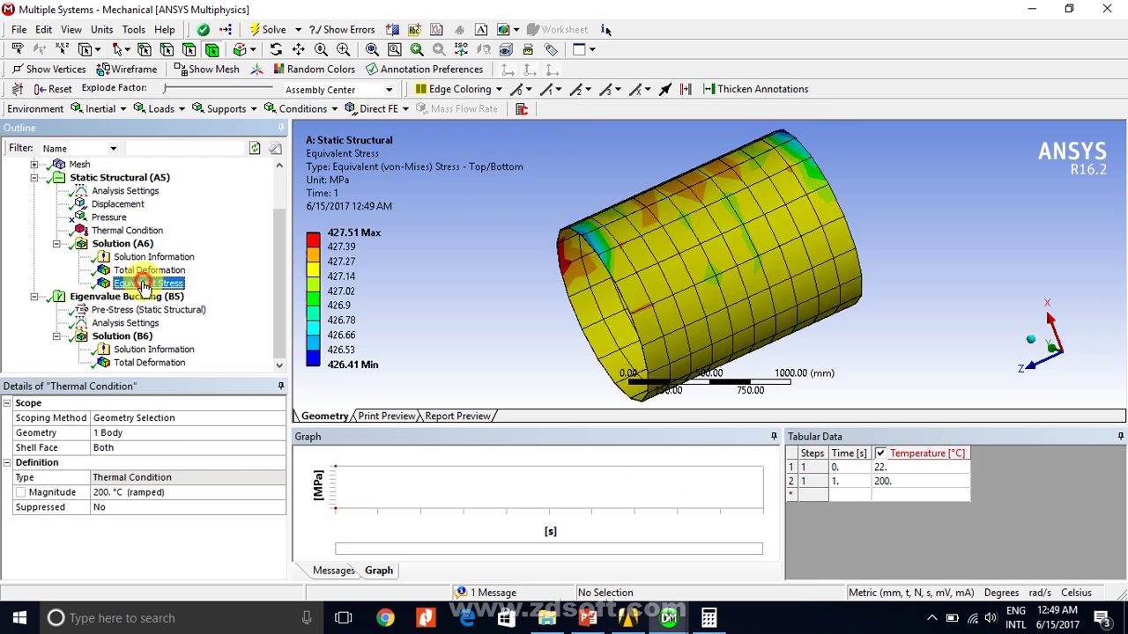
pyautogui.click(127, 364)
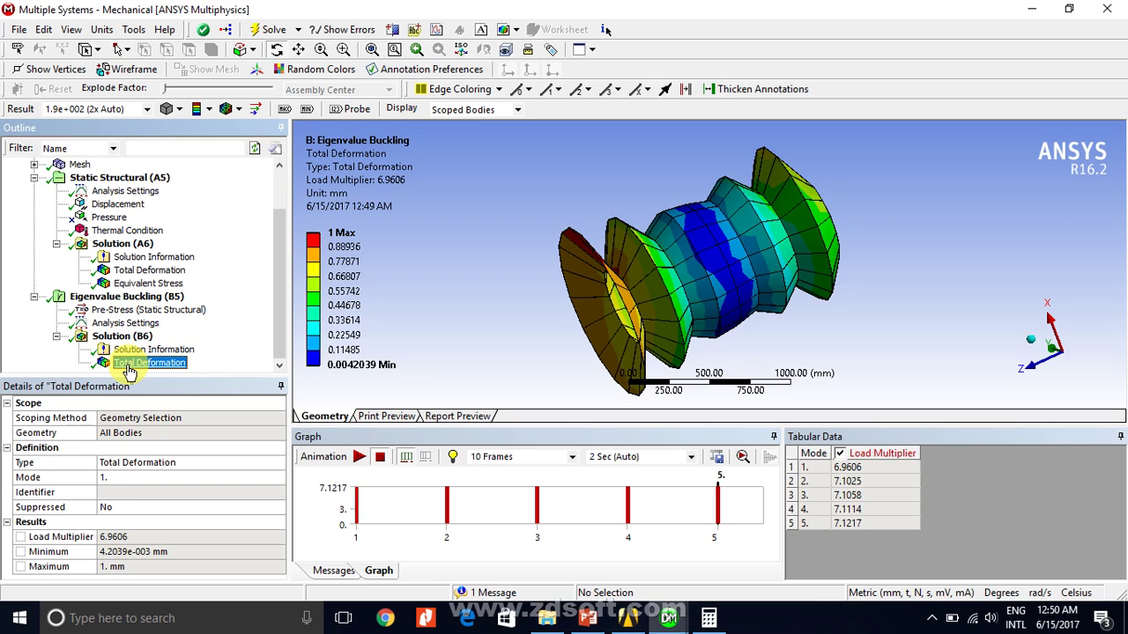
pyautogui.click(129, 231)
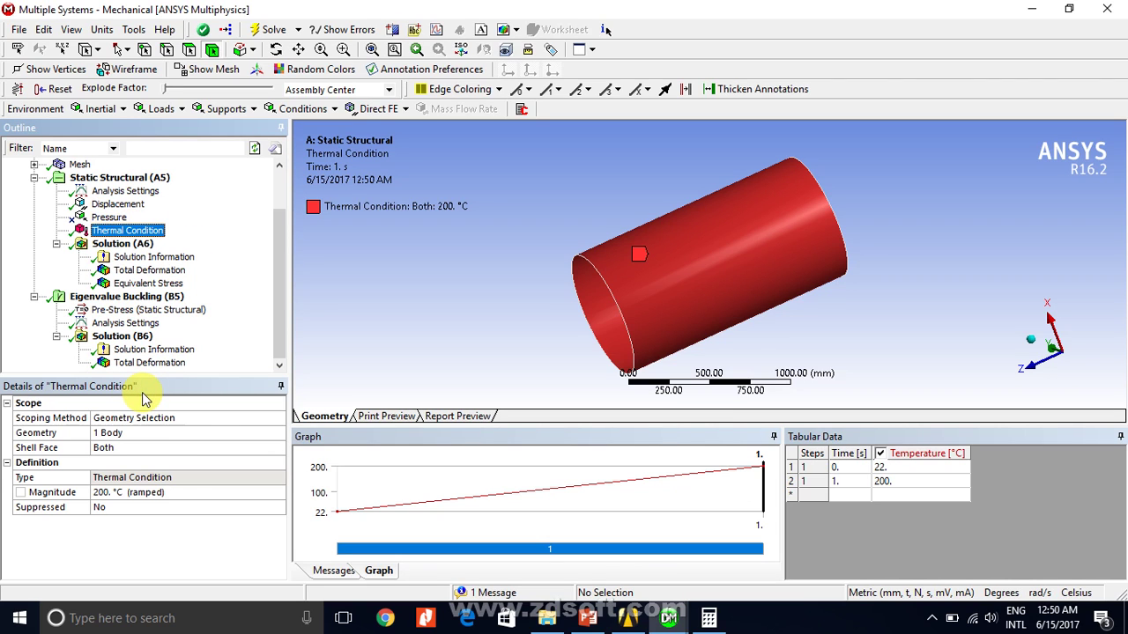
pyautogui.click(152, 363)
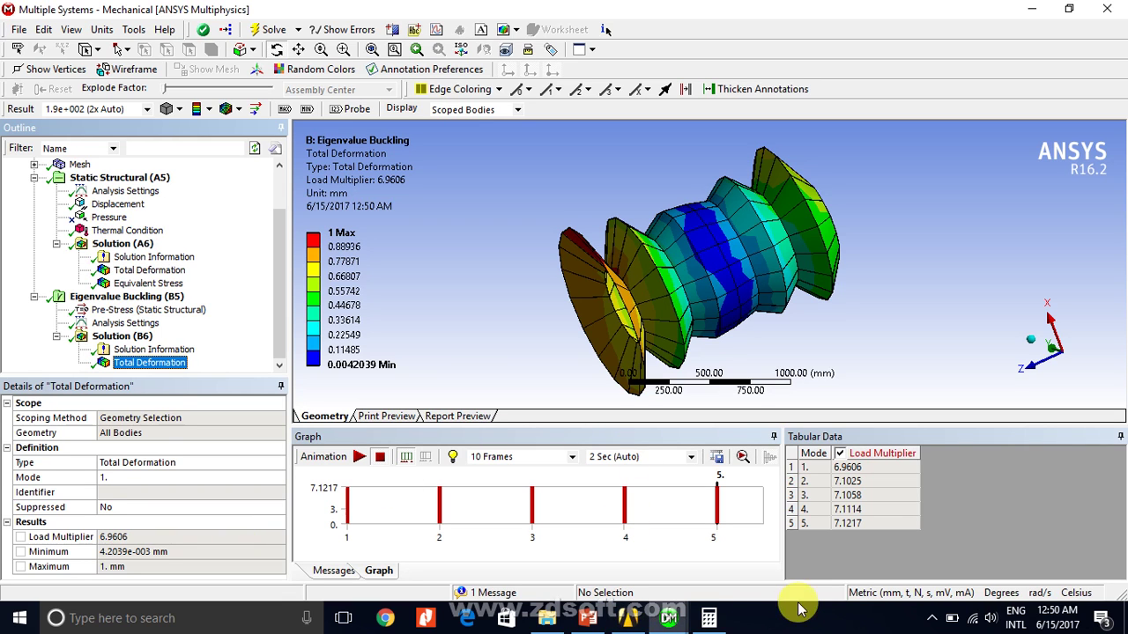
pyautogui.click(703, 620)
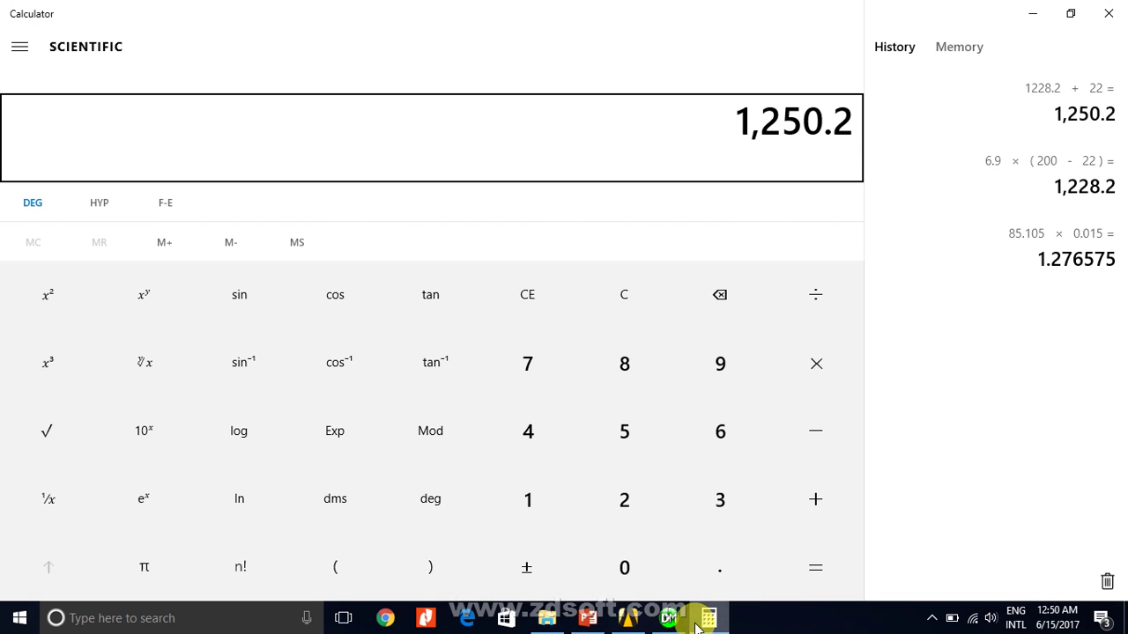
pyautogui.click(703, 620)
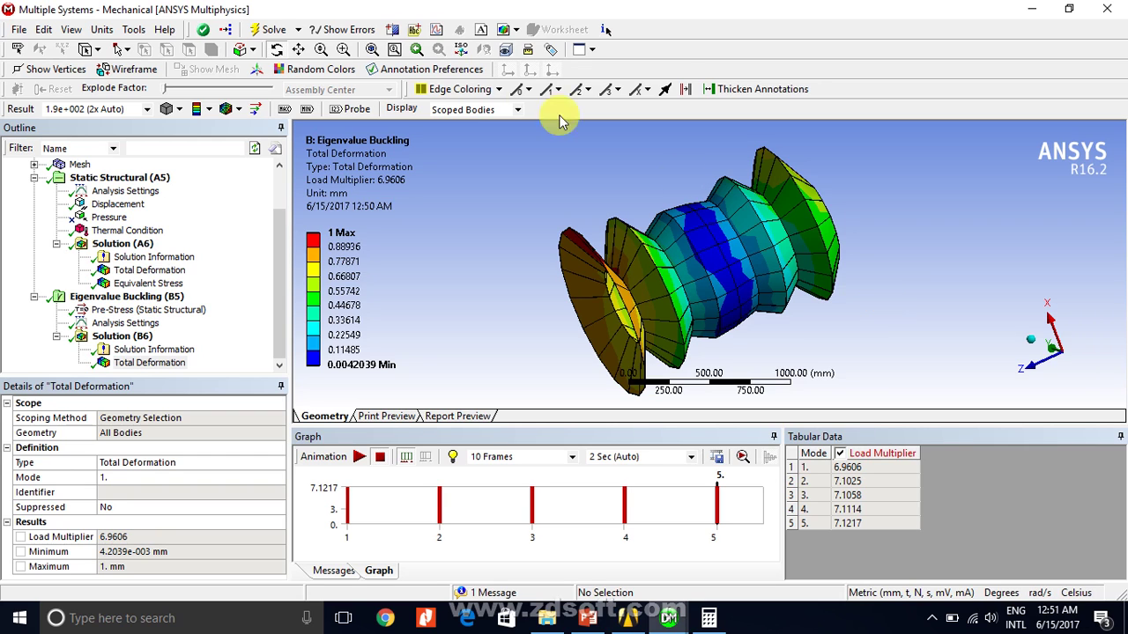
pyautogui.click(149, 283)
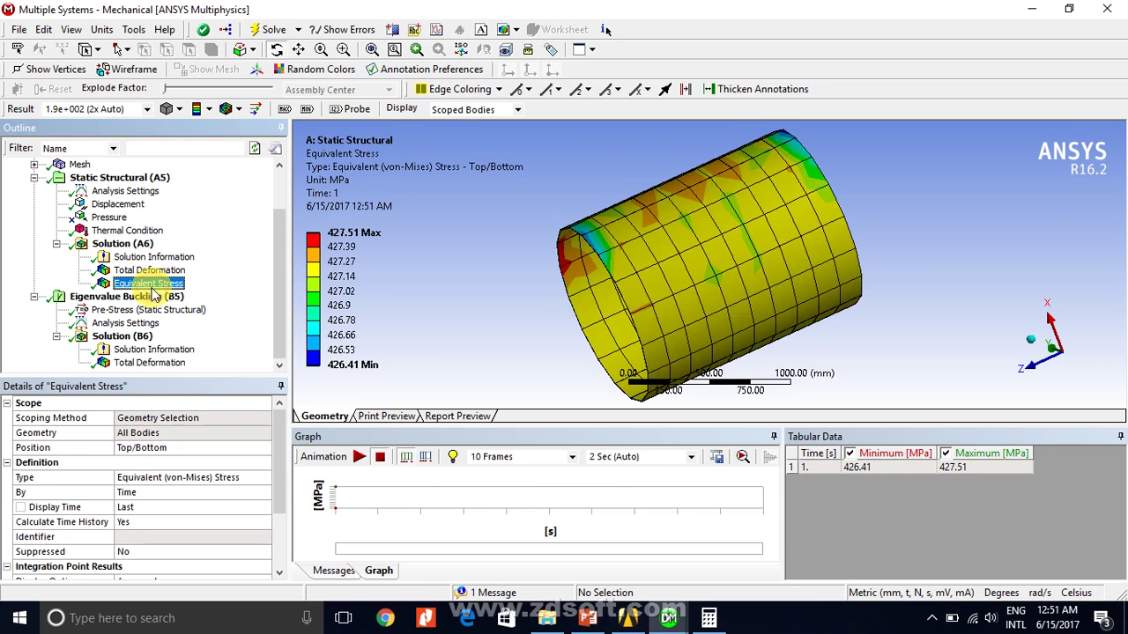
pyautogui.click(146, 363)
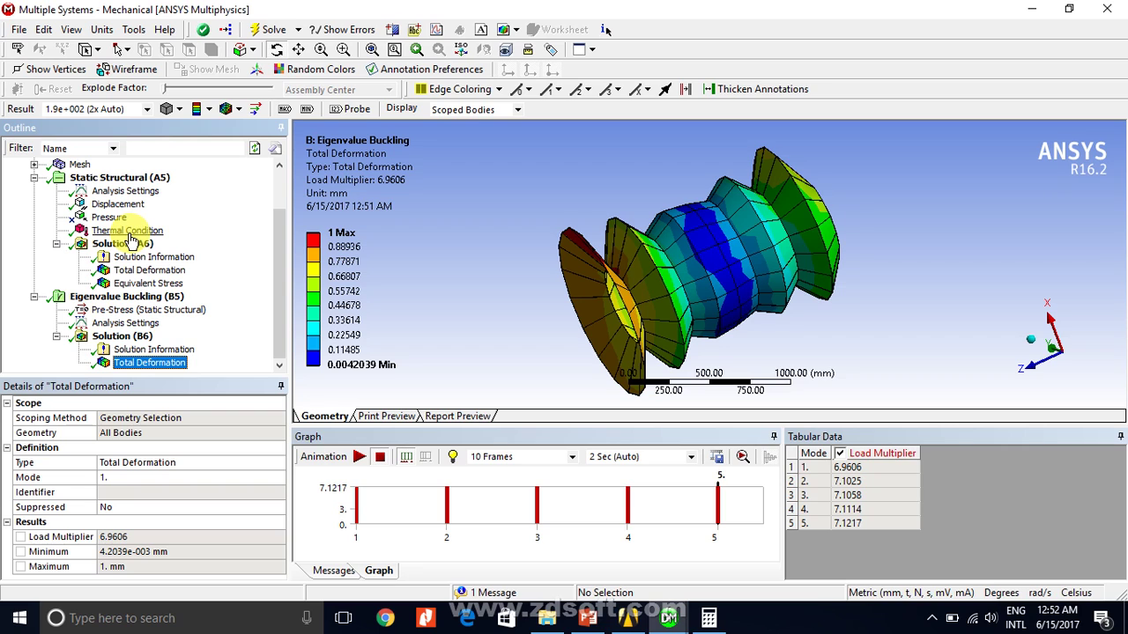
pyautogui.click(146, 284)
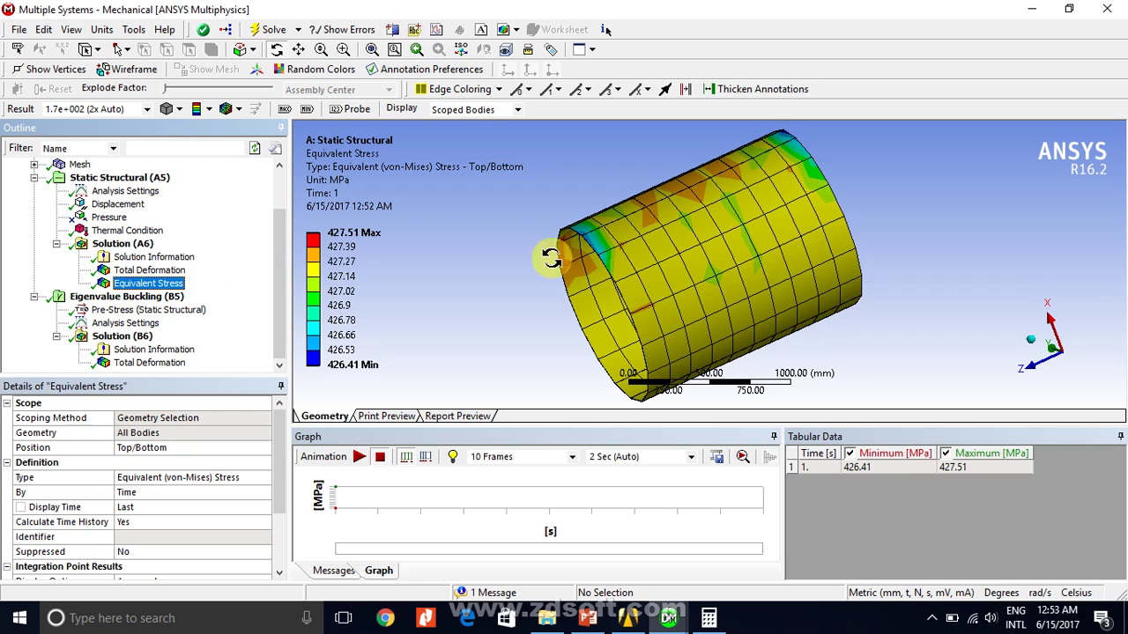
# Add a Fixed Rotation support to the Static Structural analysis, scoped to the cylindrical face with rotations X, Y and Z fixed
pyautogui.click(104, 178)
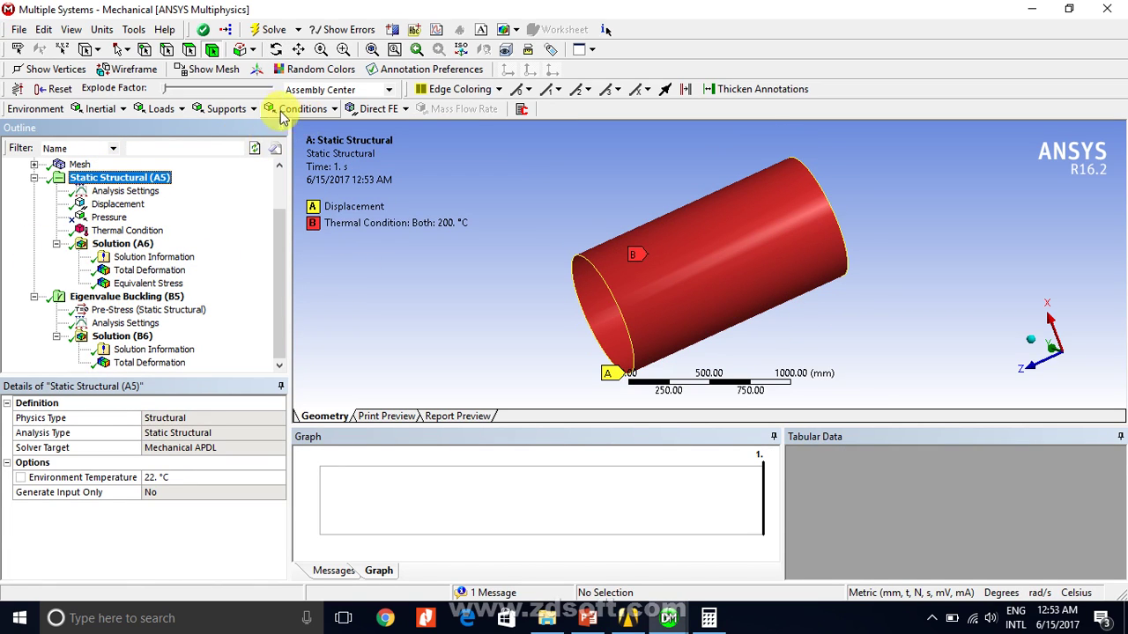
pyautogui.click(245, 110)
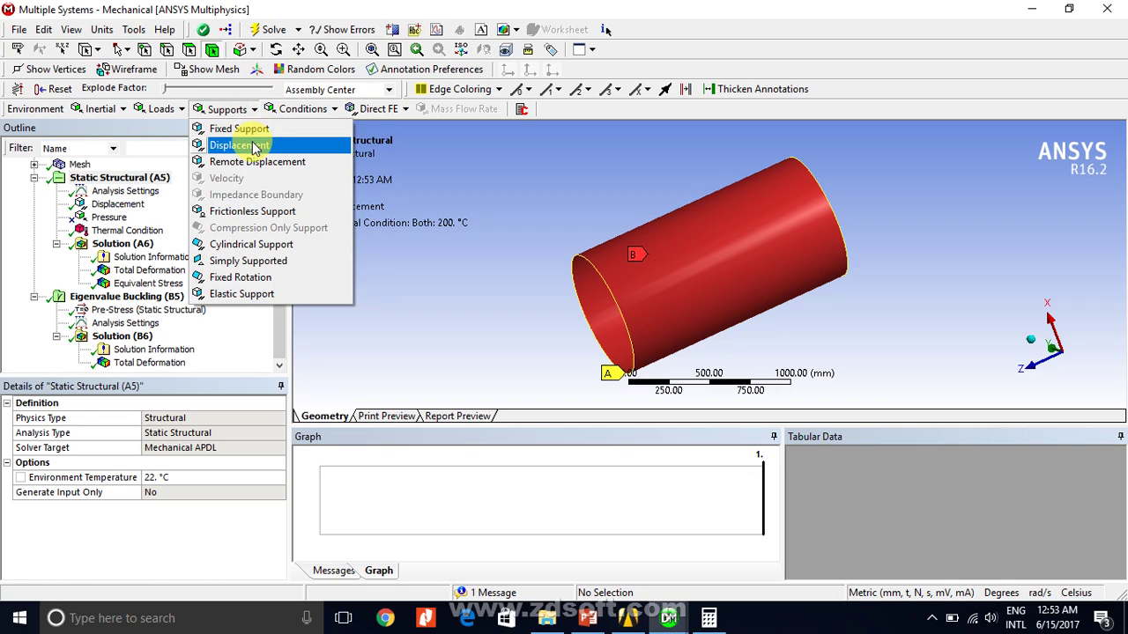
pyautogui.click(243, 282)
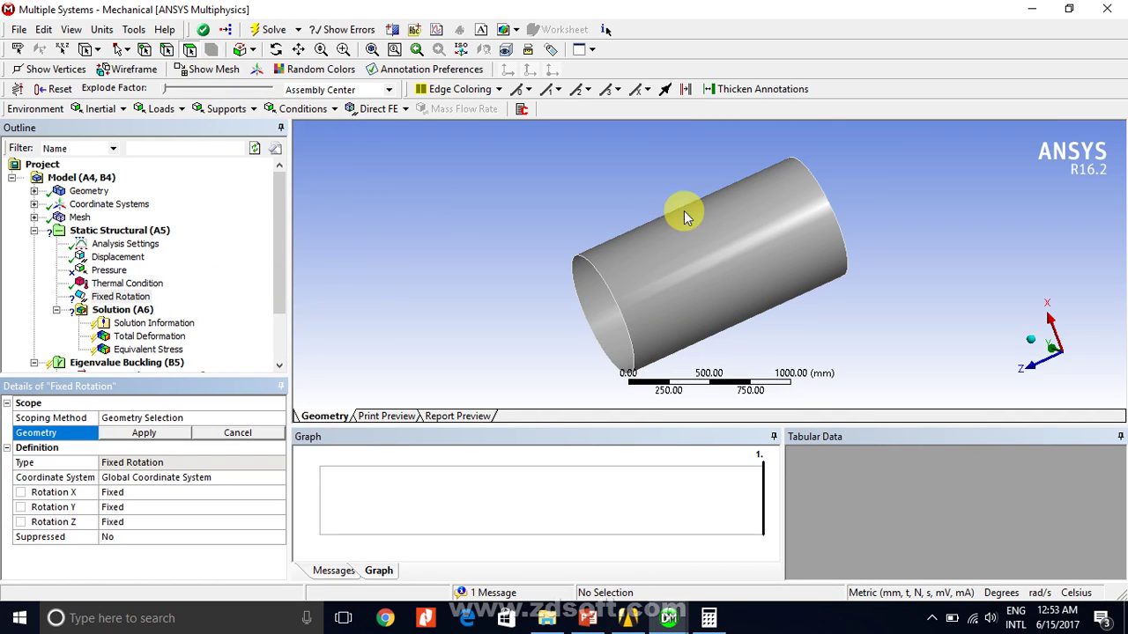
pyautogui.click(710, 270)
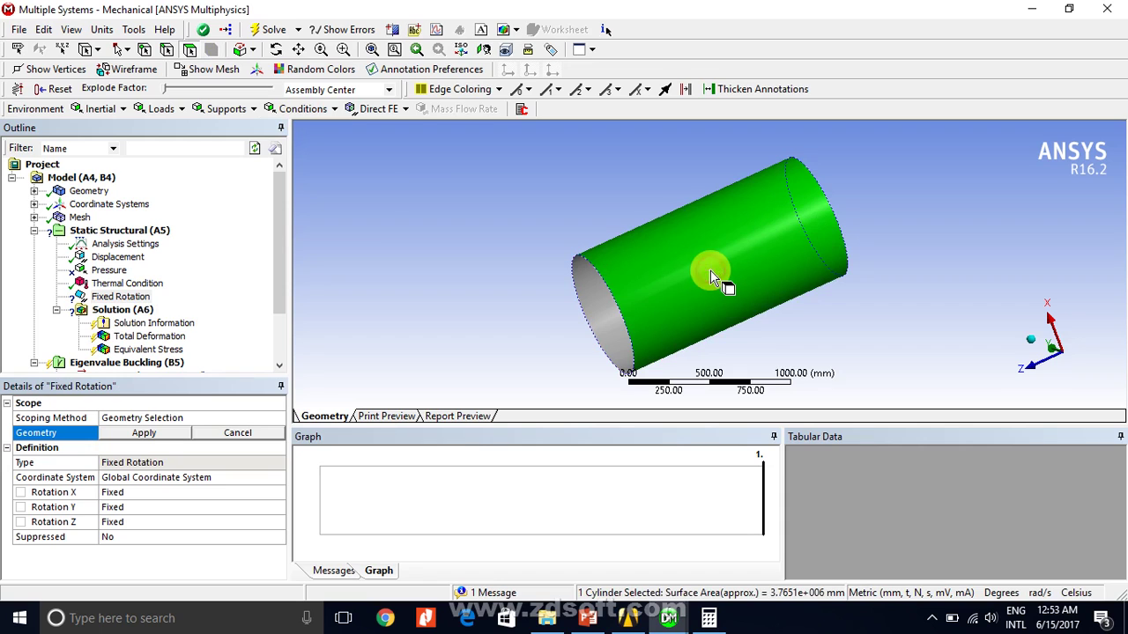
pyautogui.click(148, 433)
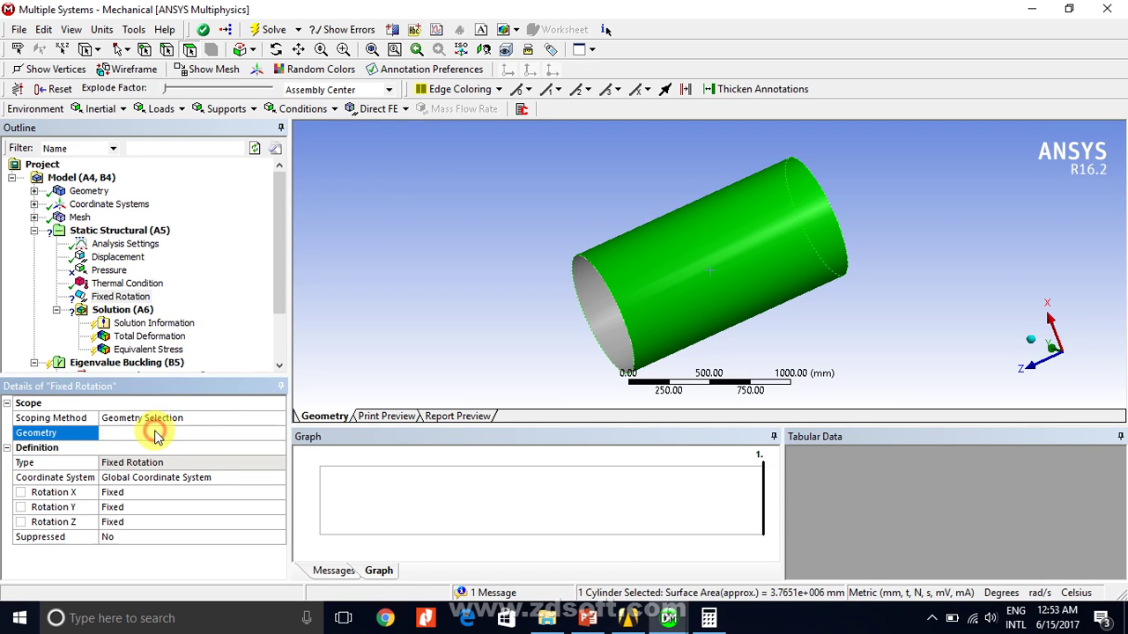
# Solve the static analysis with the added Fixed Rotation support and display its Equivalent Stress result
pyautogui.click(267, 30)
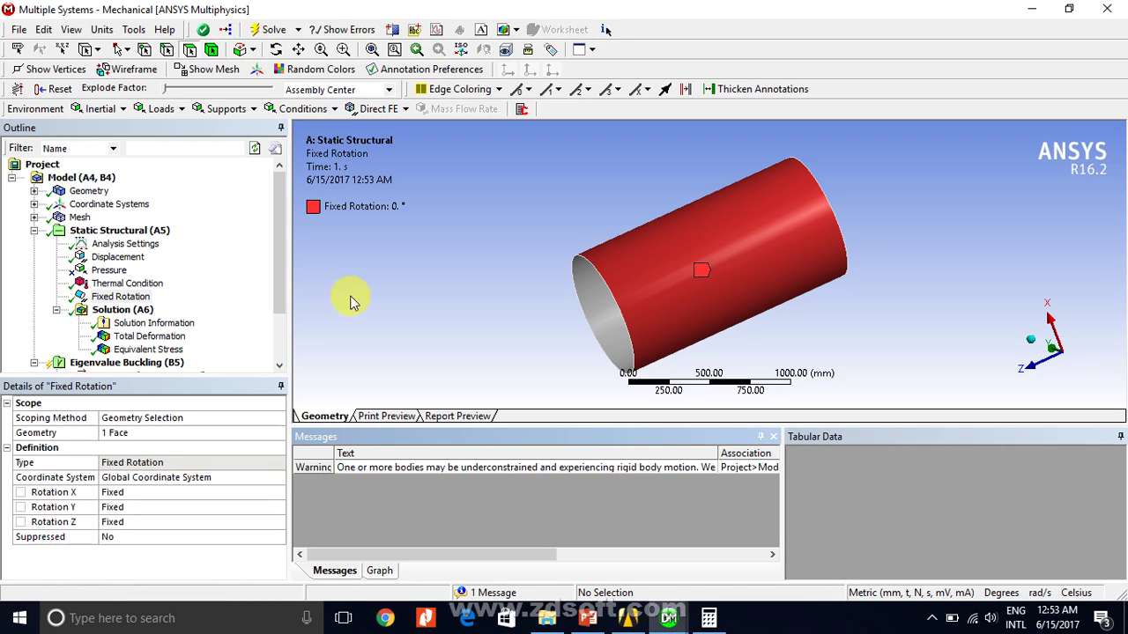
pyautogui.click(149, 350)
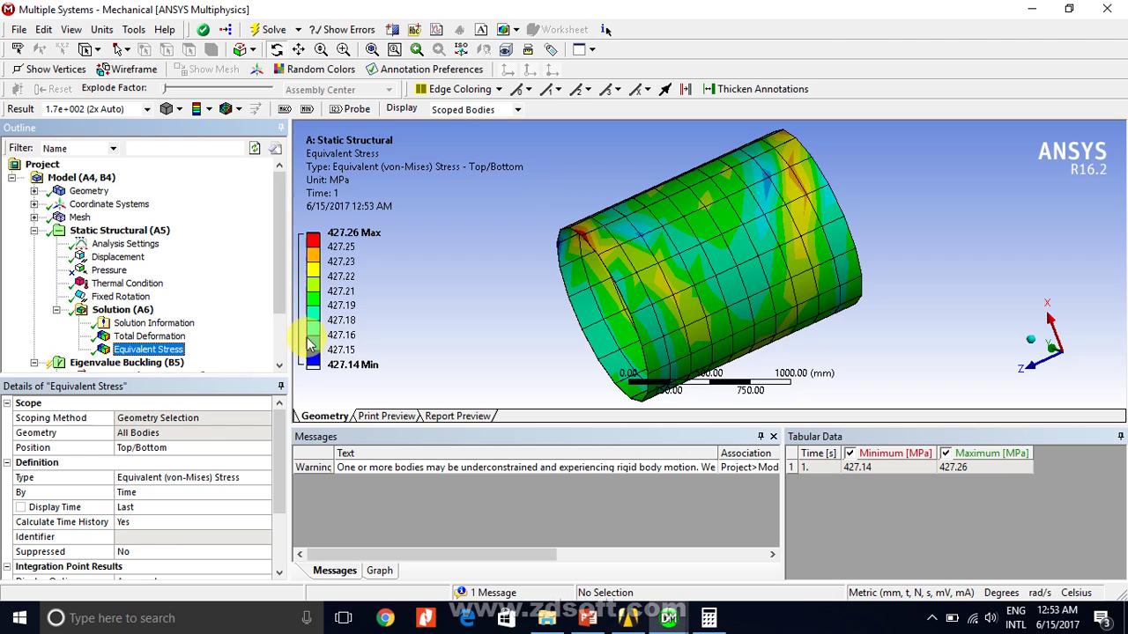
# Solve the Eigenvalue Buckling analysis again with the Fixed Rotation support included in the pre-stress
pyautogui.scroll(-2, 280, 353)
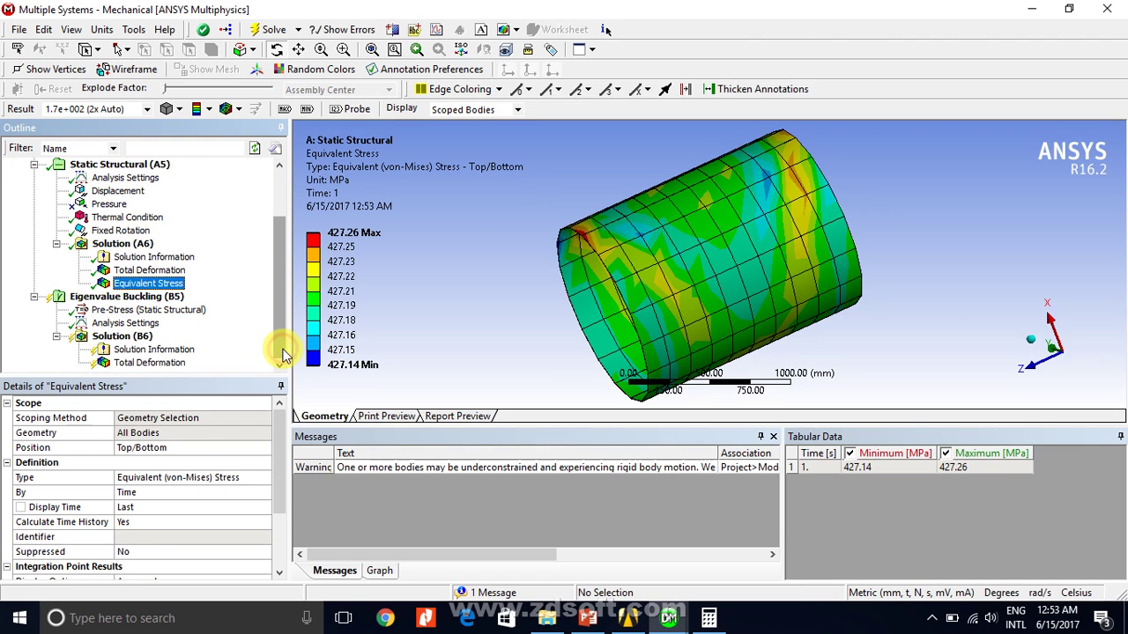
pyautogui.click(84, 297)
pyautogui.click(257, 30)
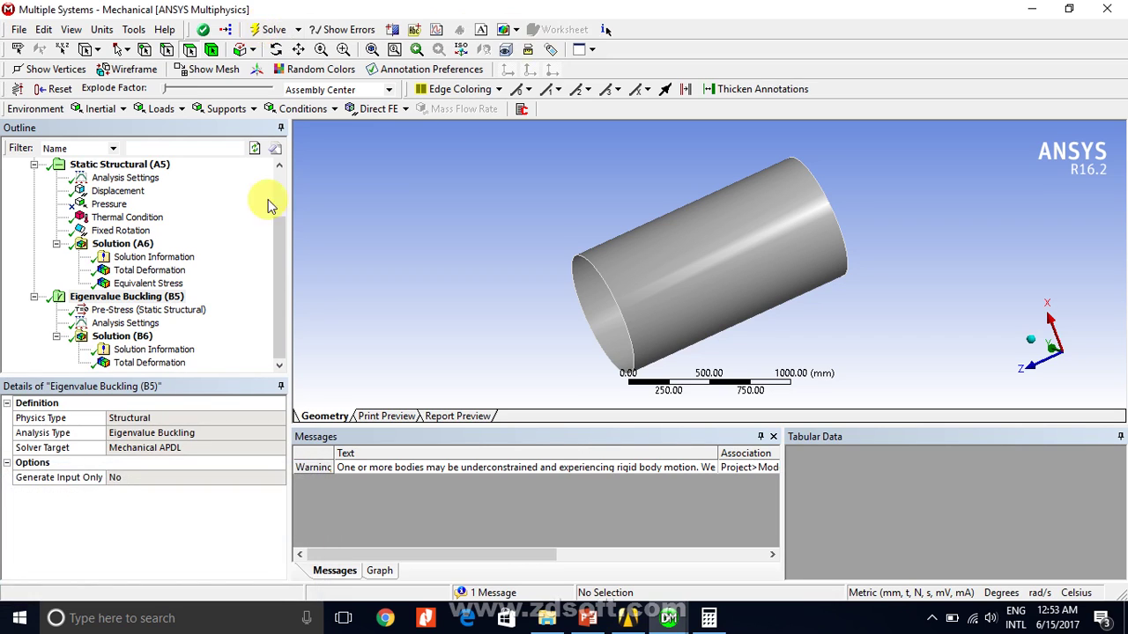
# Display the Eigenvalue Buckling Total Deformation result for mode 1 and animate the buckled shape of the shell
pyautogui.click(131, 363)
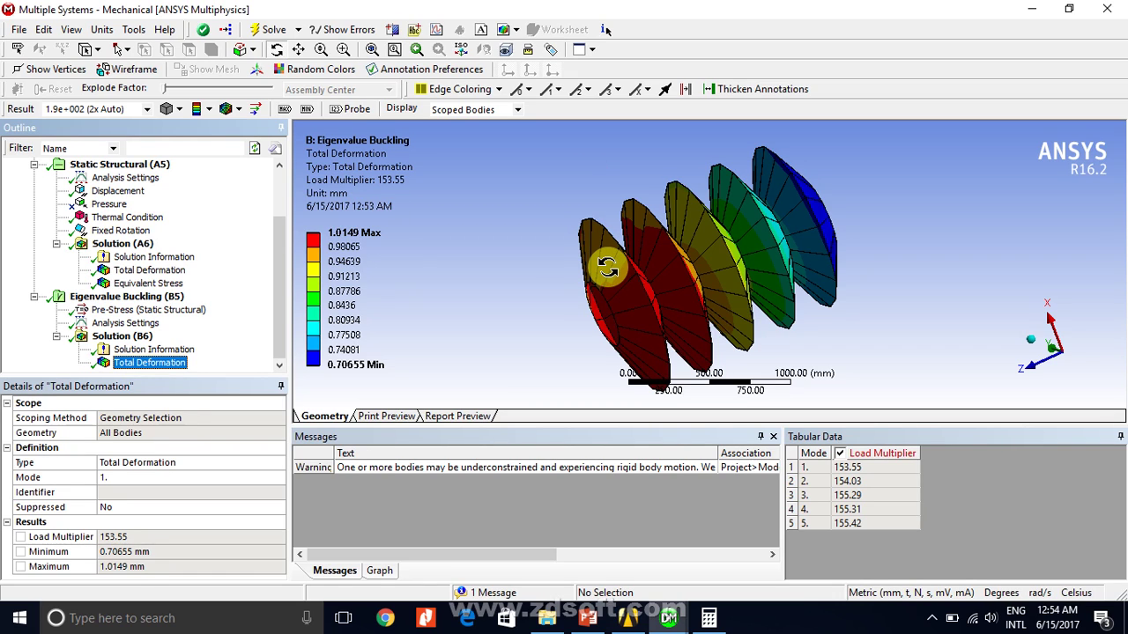
pyautogui.click(380, 570)
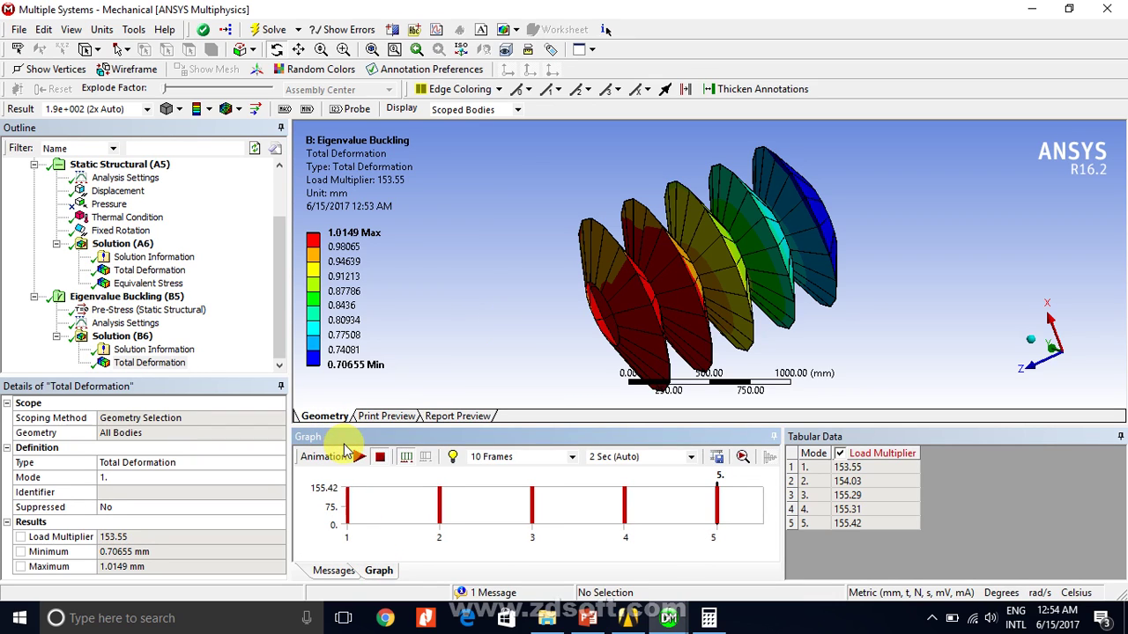
pyautogui.click(357, 456)
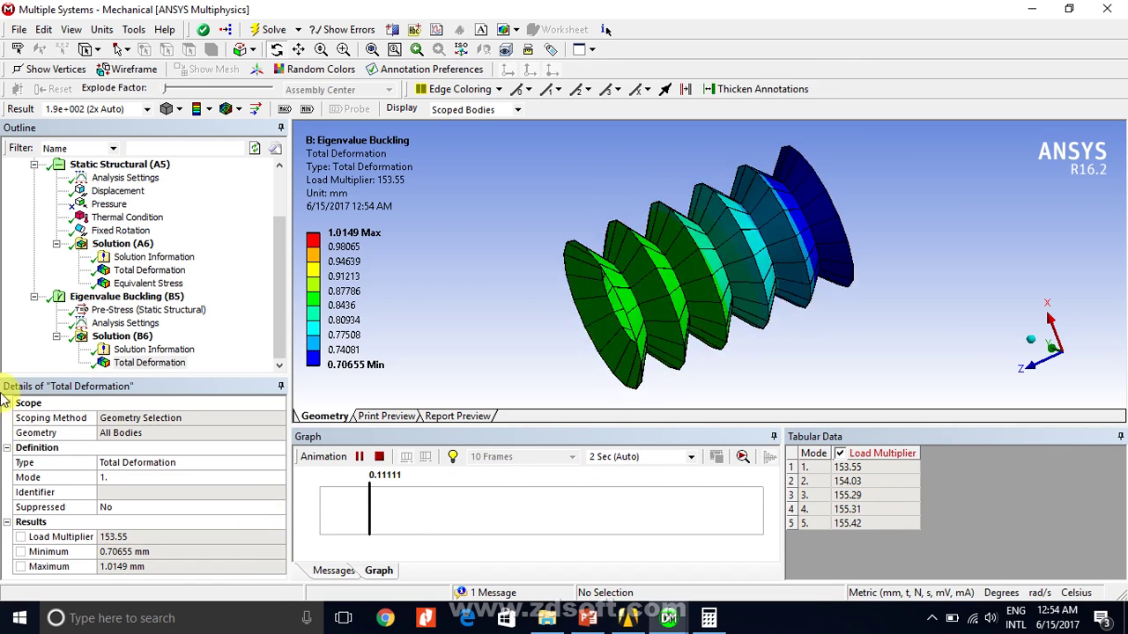
# Stop the animation and review the buckling Total Deformation load multipliers against the static Equivalent Stress result
pyautogui.click(128, 323)
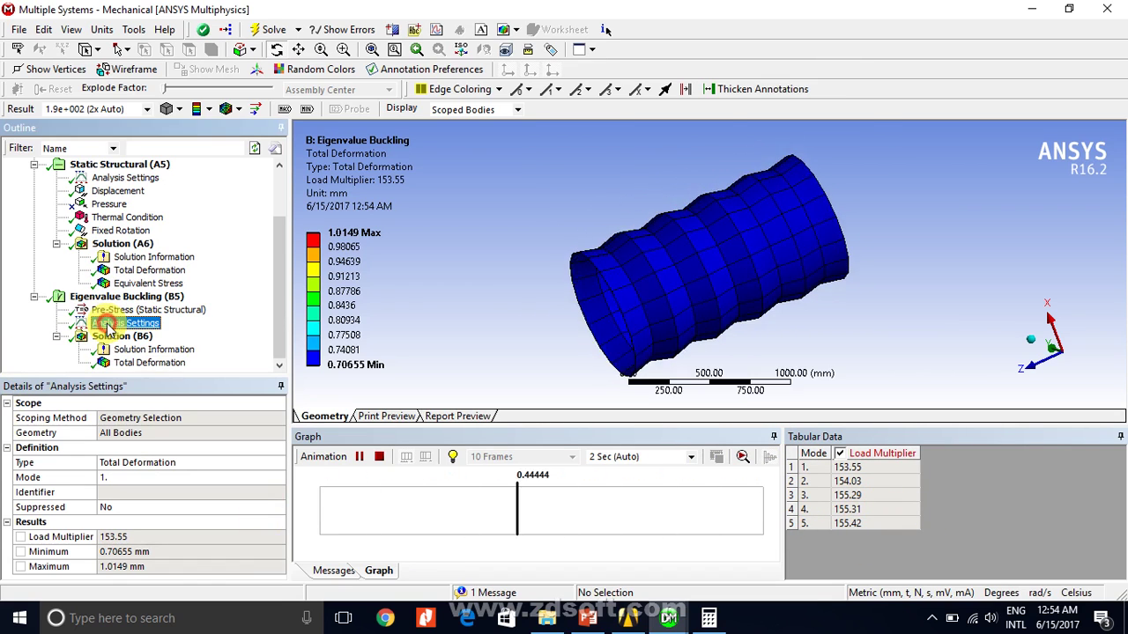
pyautogui.click(148, 364)
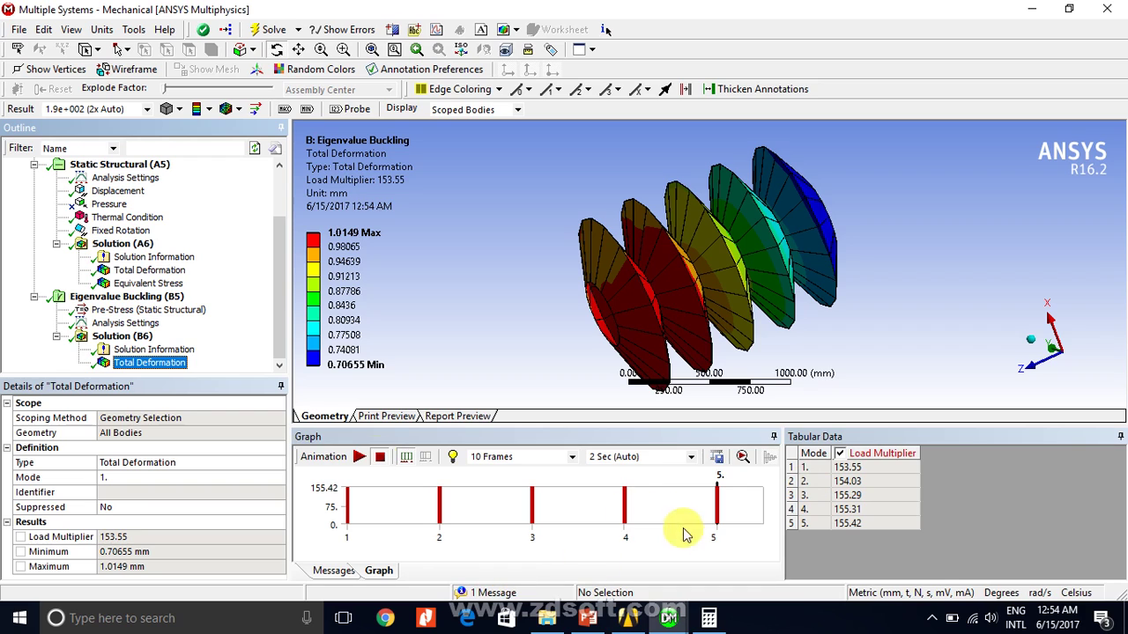
pyautogui.click(147, 283)
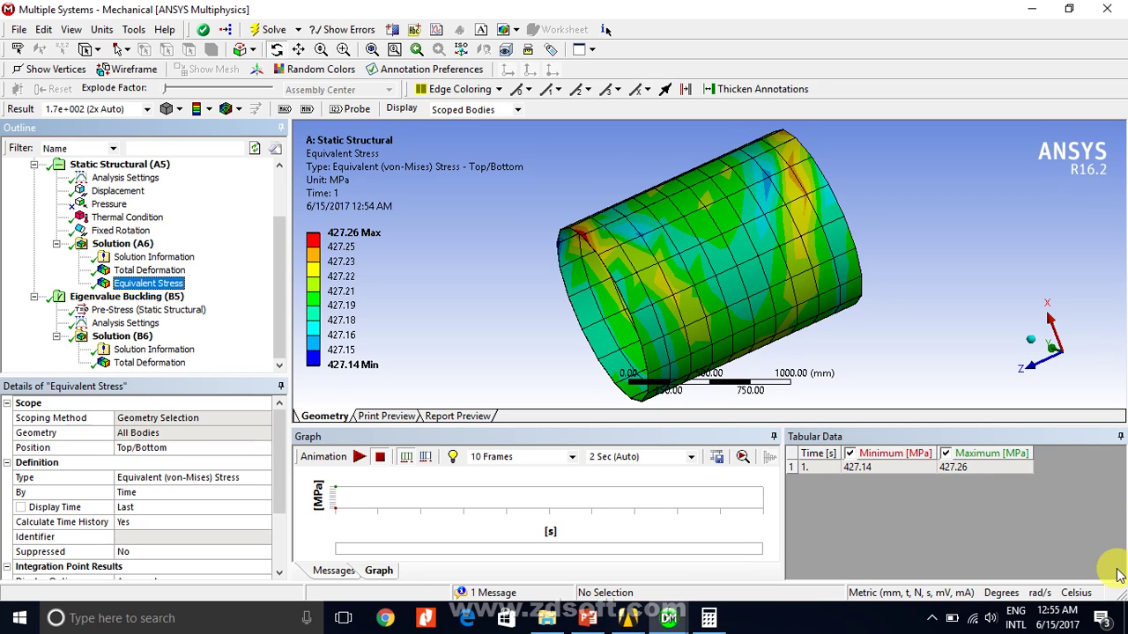
pyautogui.click(932, 618)
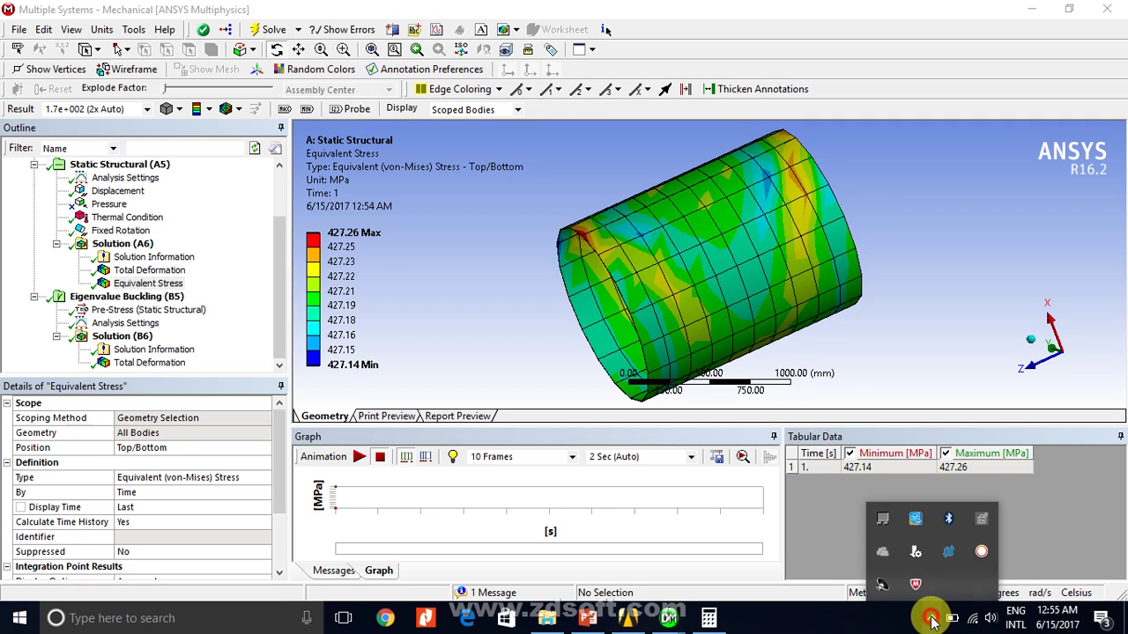
pyautogui.click(981, 552)
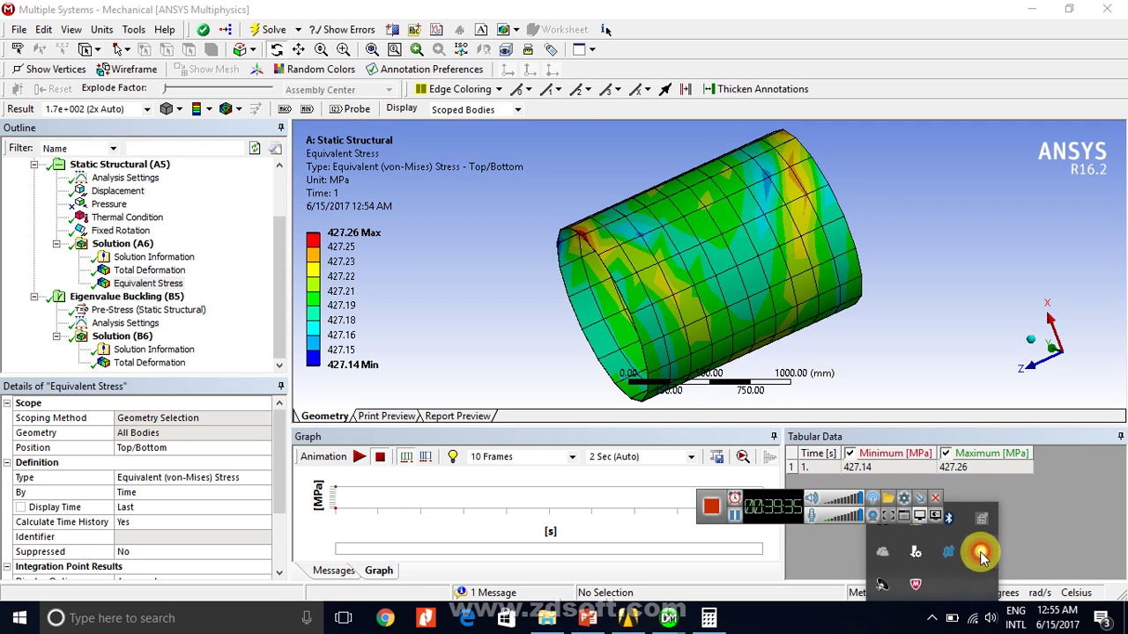